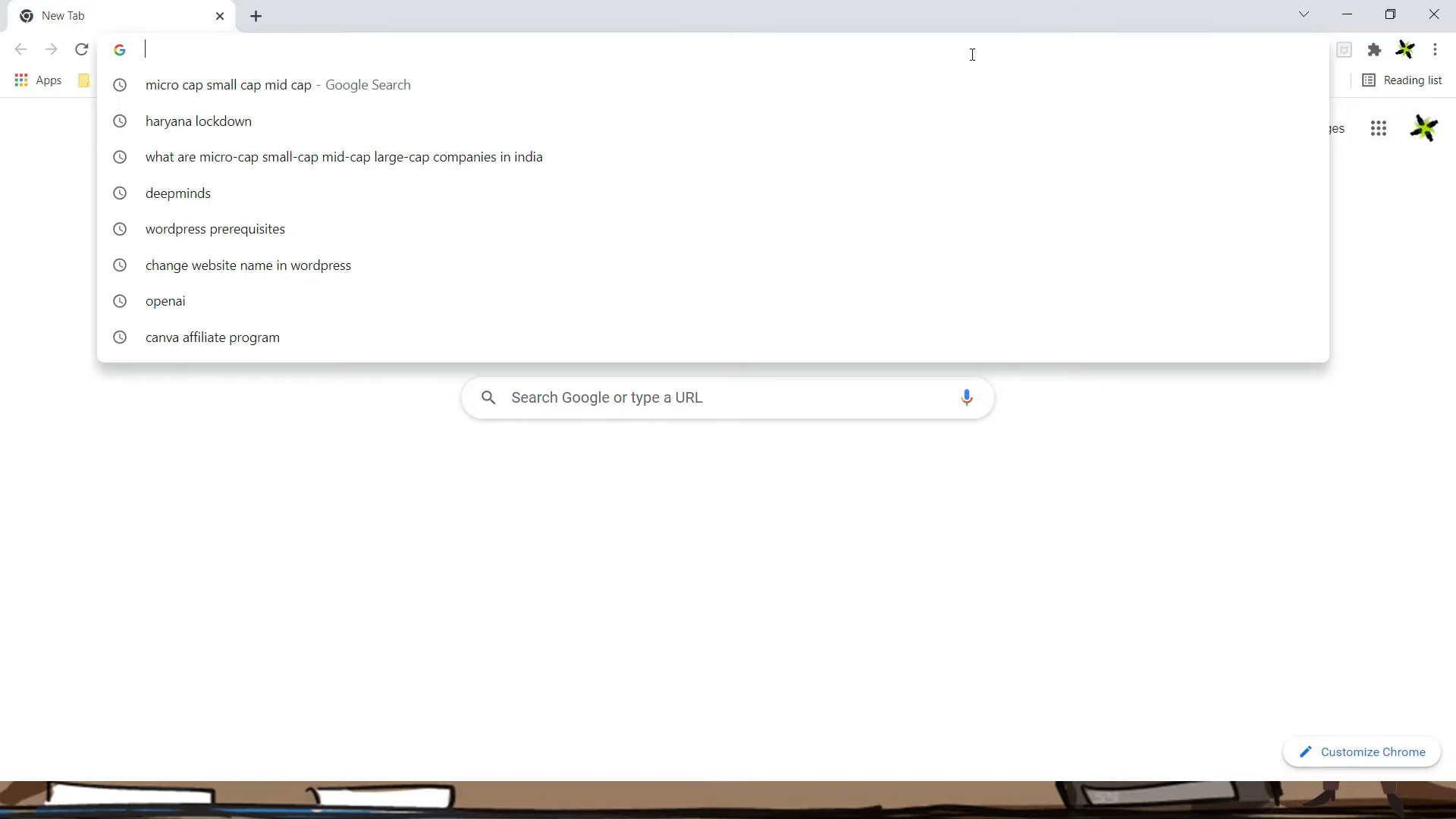
Go to wordpress.org and open the Get WordPress download page
type("wordpress.org")
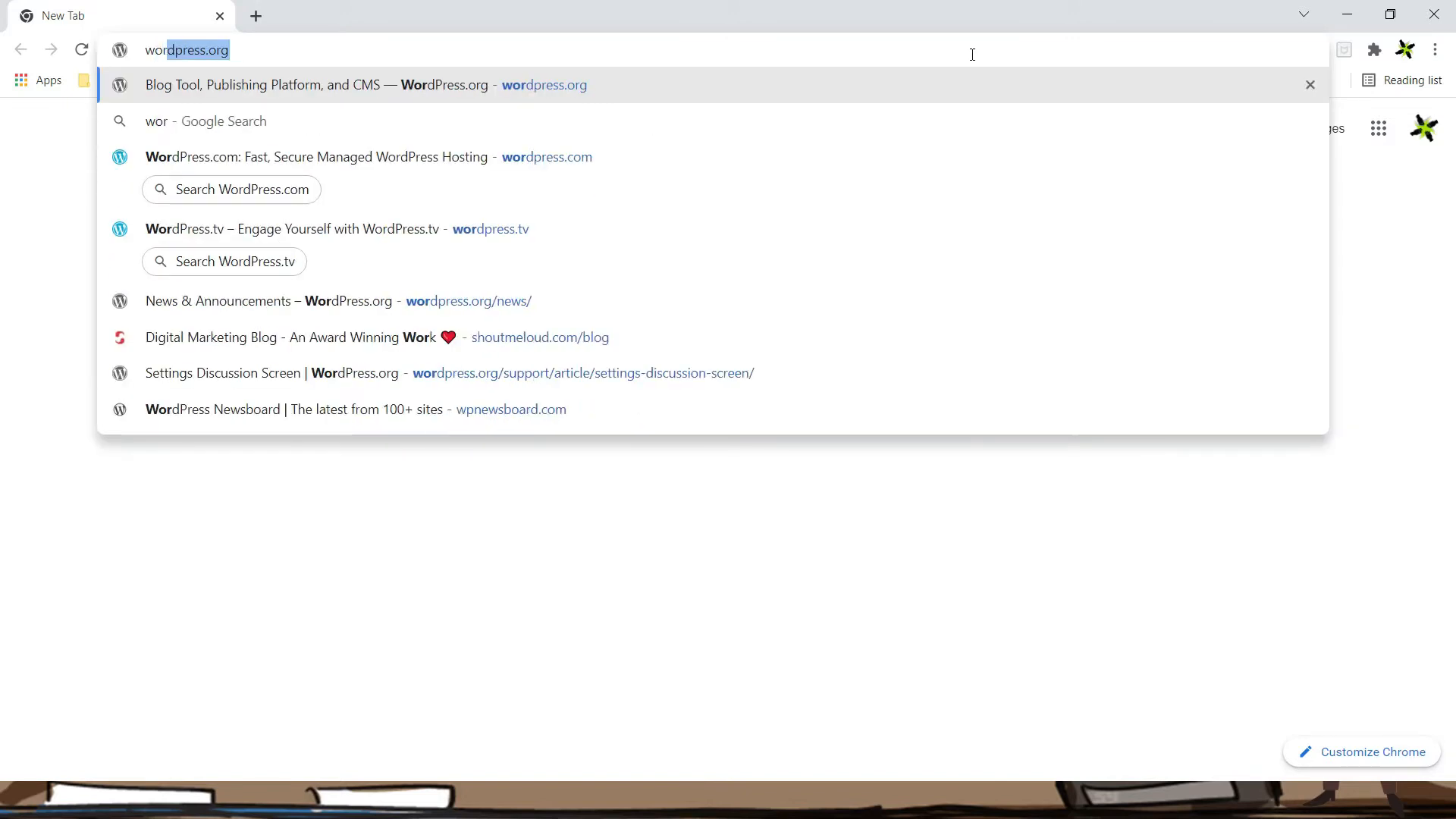
key("Return")
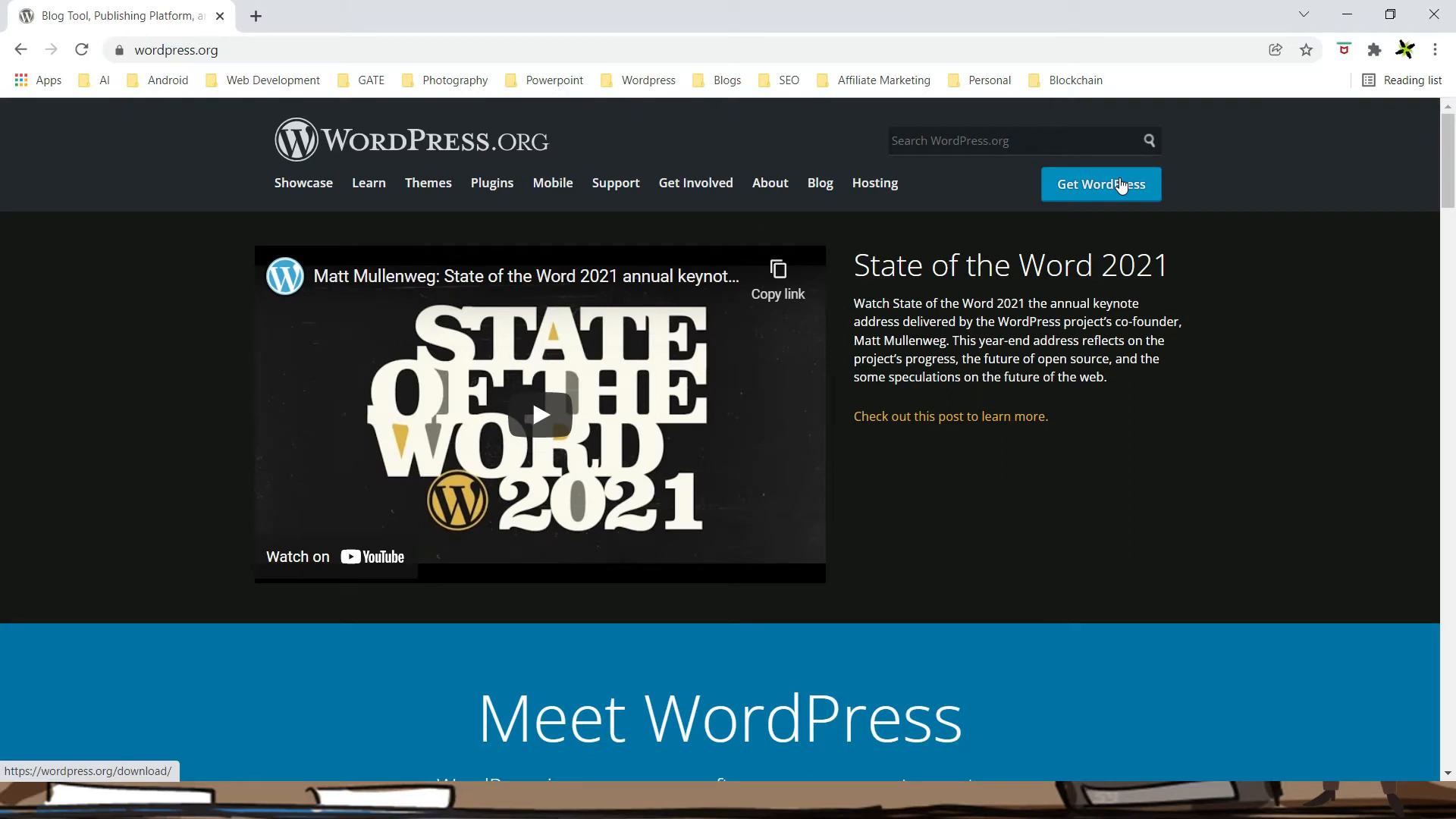
left_click(1122, 186)
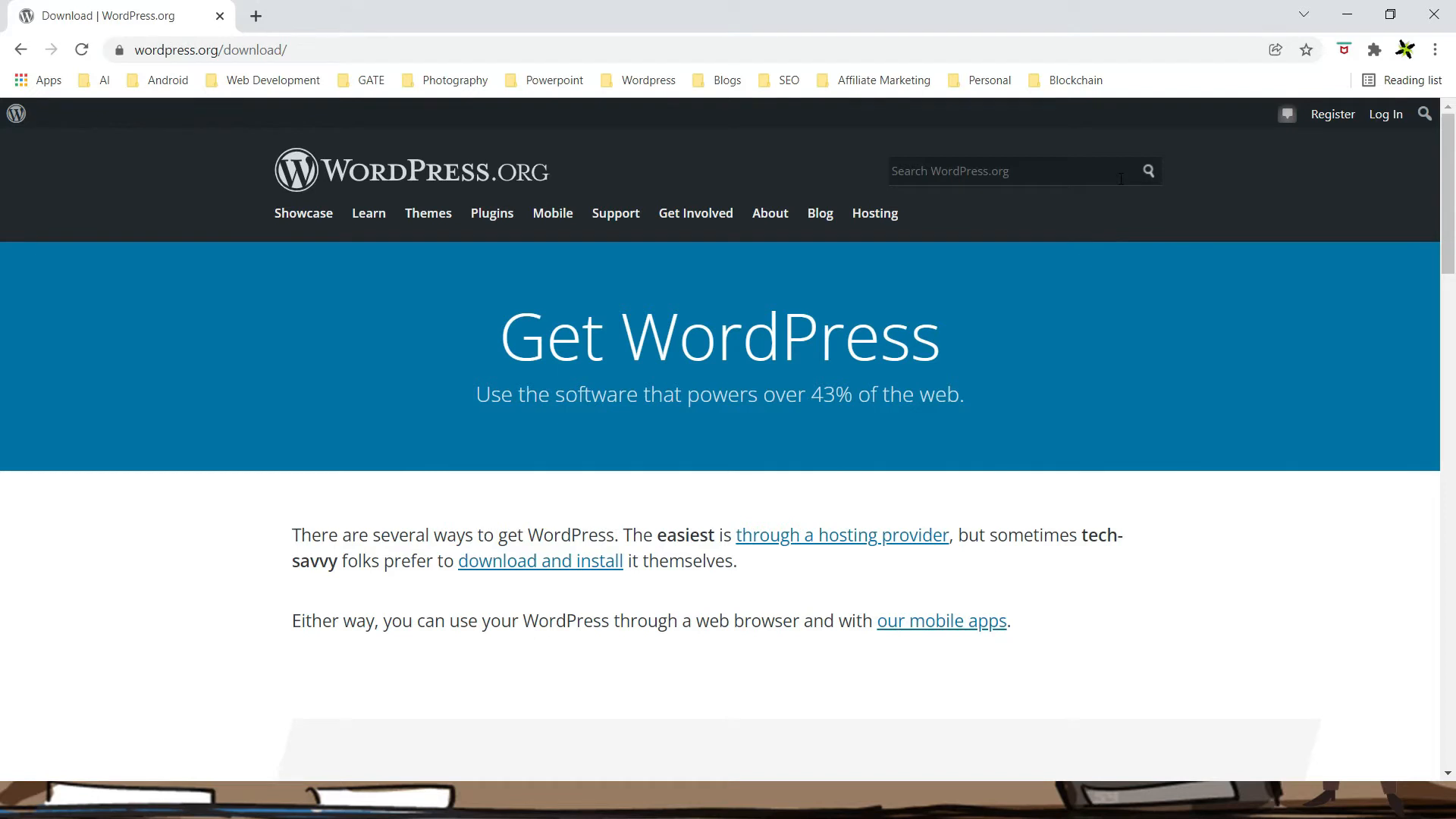
scroll(1095, 317, "down", 3)
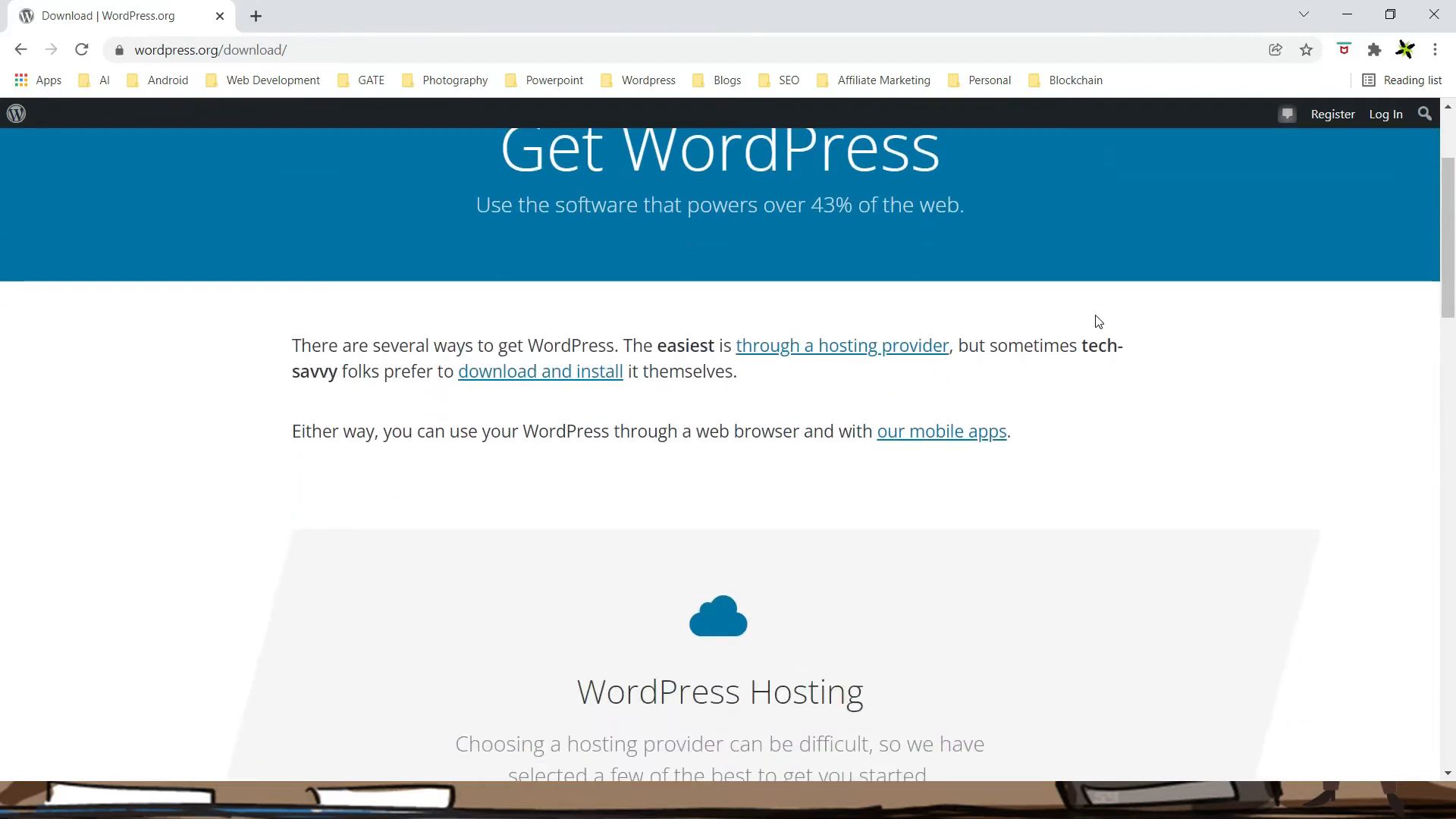
scroll(1099, 320, "down", 10)
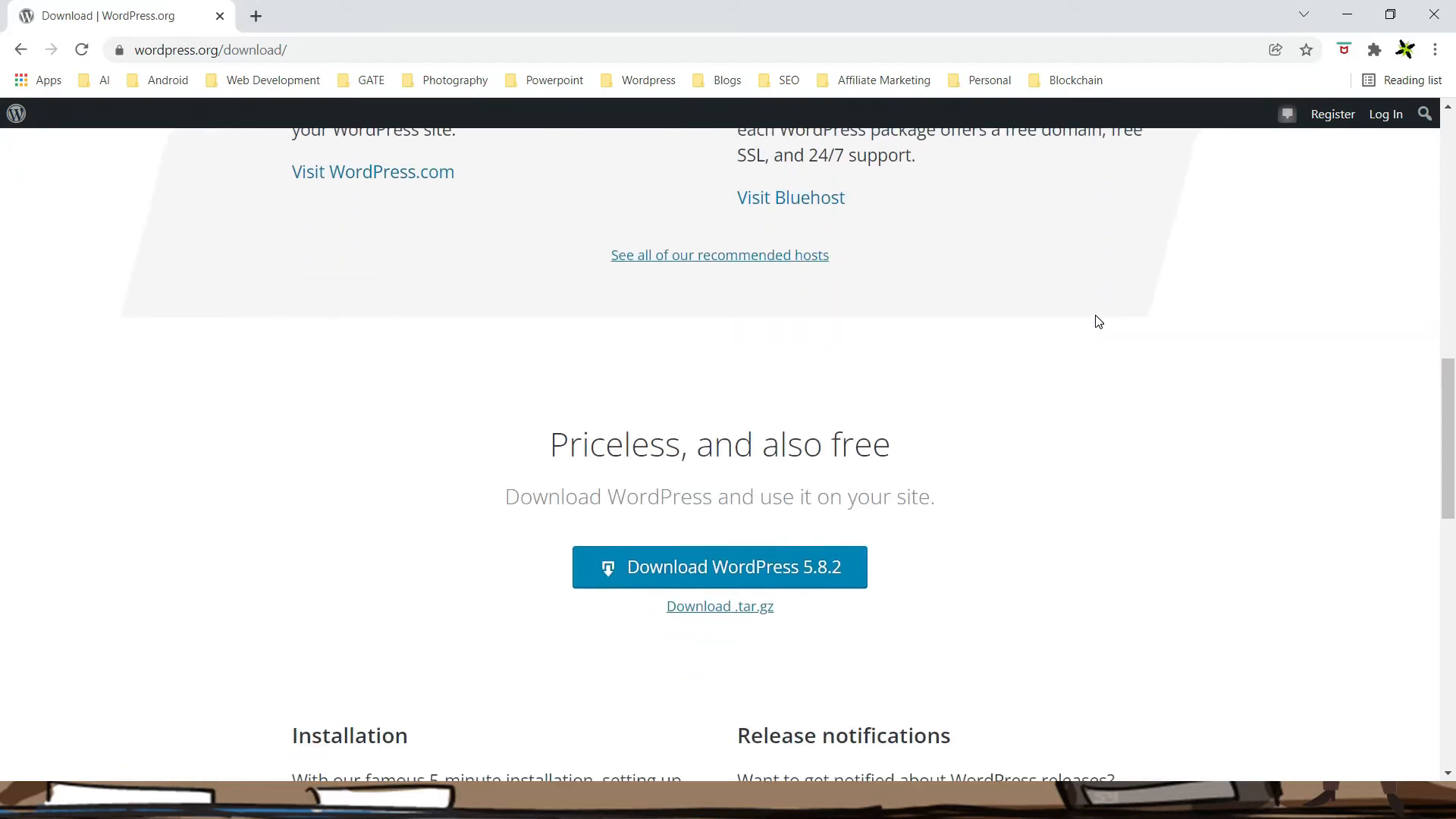
scroll(1099, 320, "down", 1)
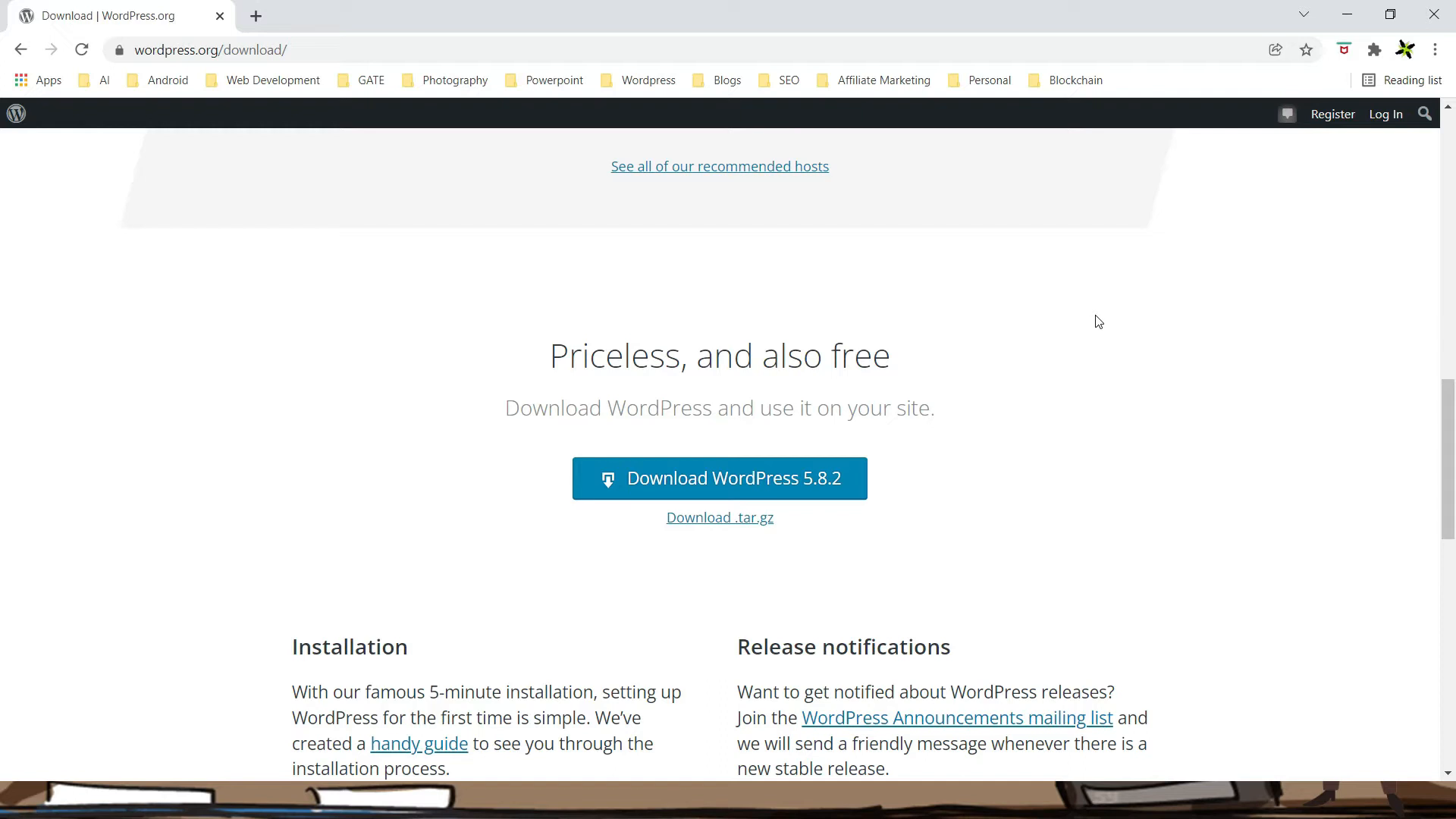
Download WordPress 5.8.2 as wordpress-5.8.2.zip and show it in its folder
left_click(767, 485)
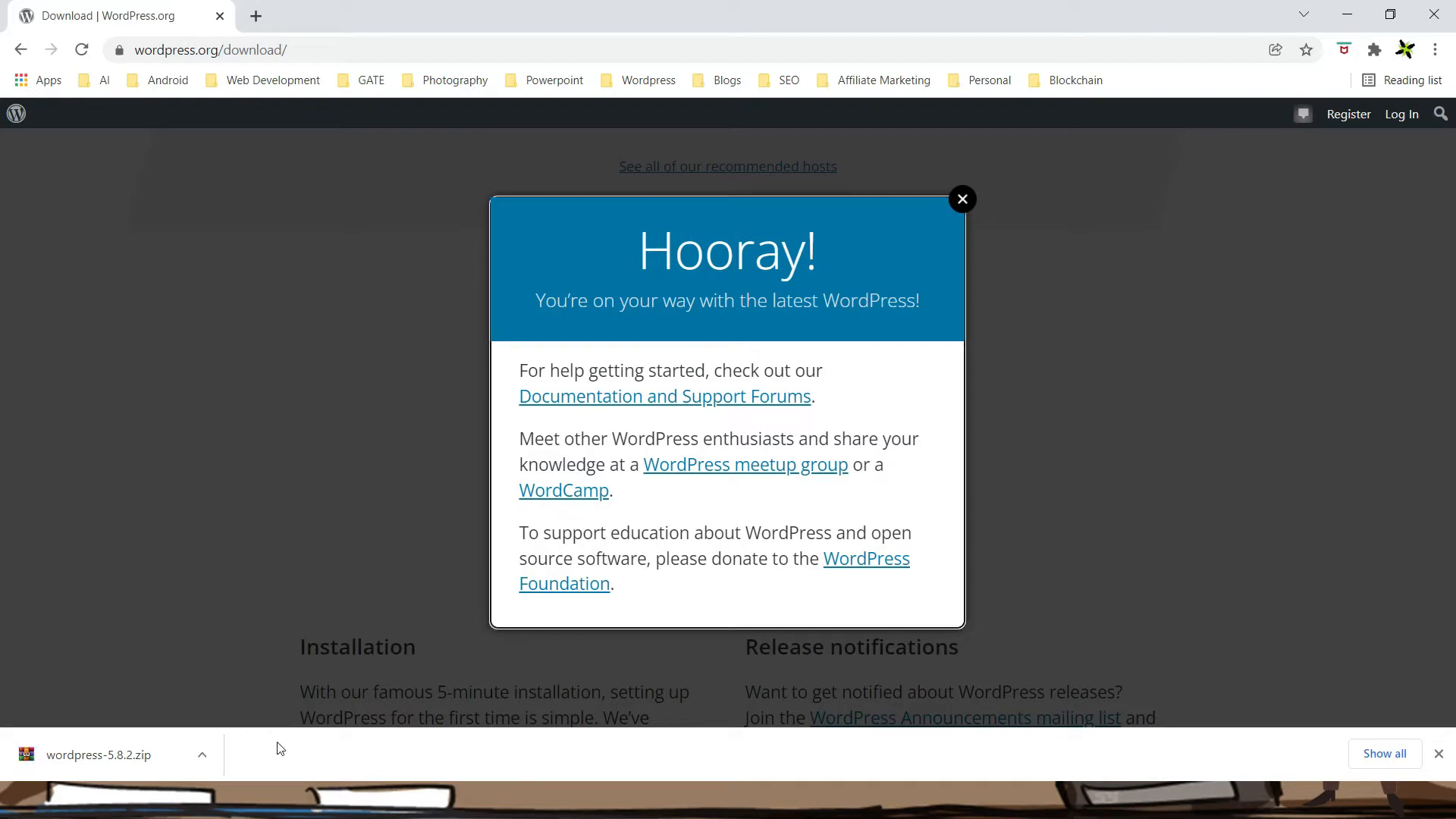
left_click(202, 755)
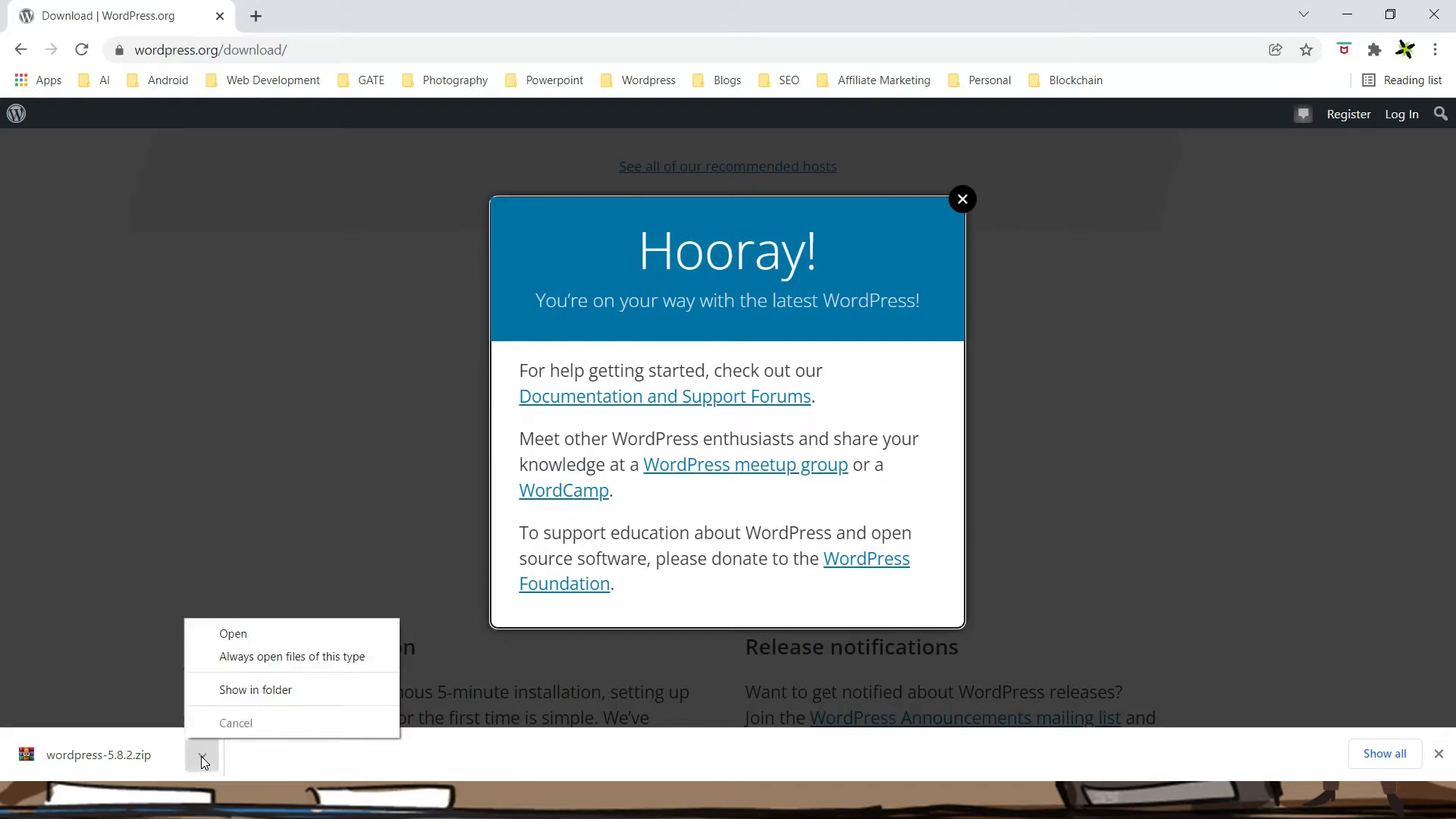
left_click(236, 690)
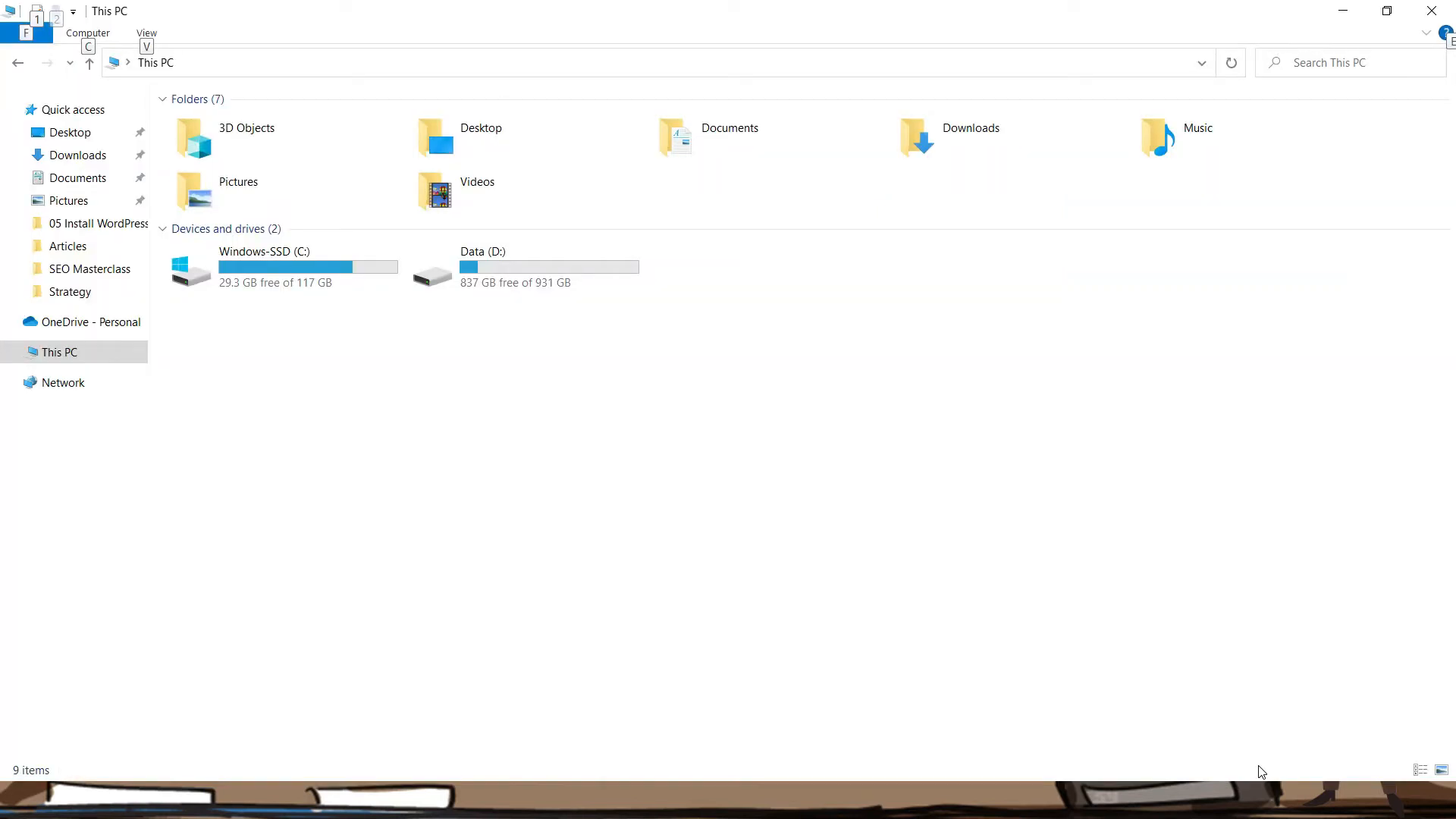
Navigate to C:\wamp64\www to see the existing local sites
double_click(296, 253)
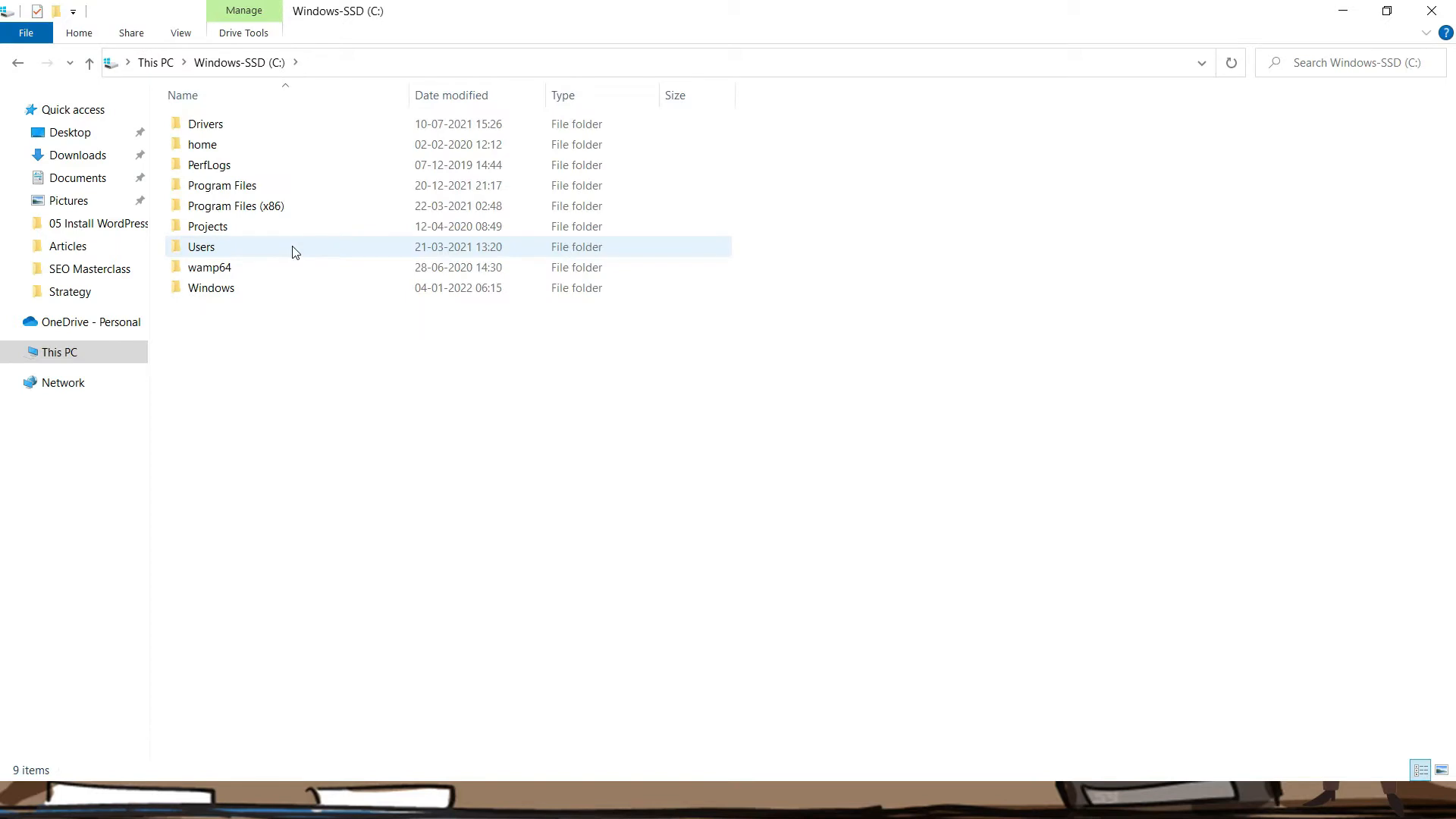
double_click(236, 271)
double_click(212, 311)
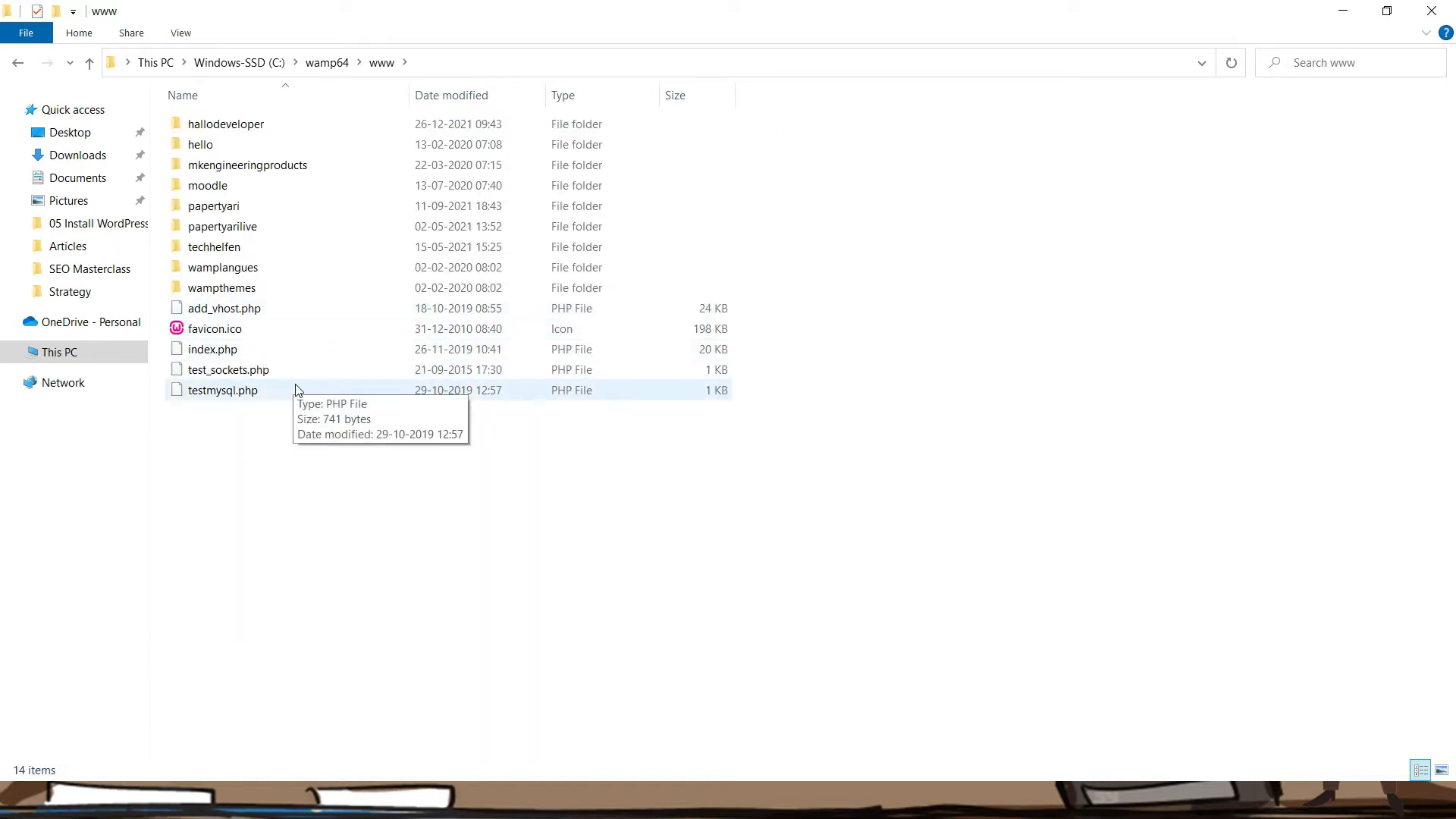
right_click(333, 476)
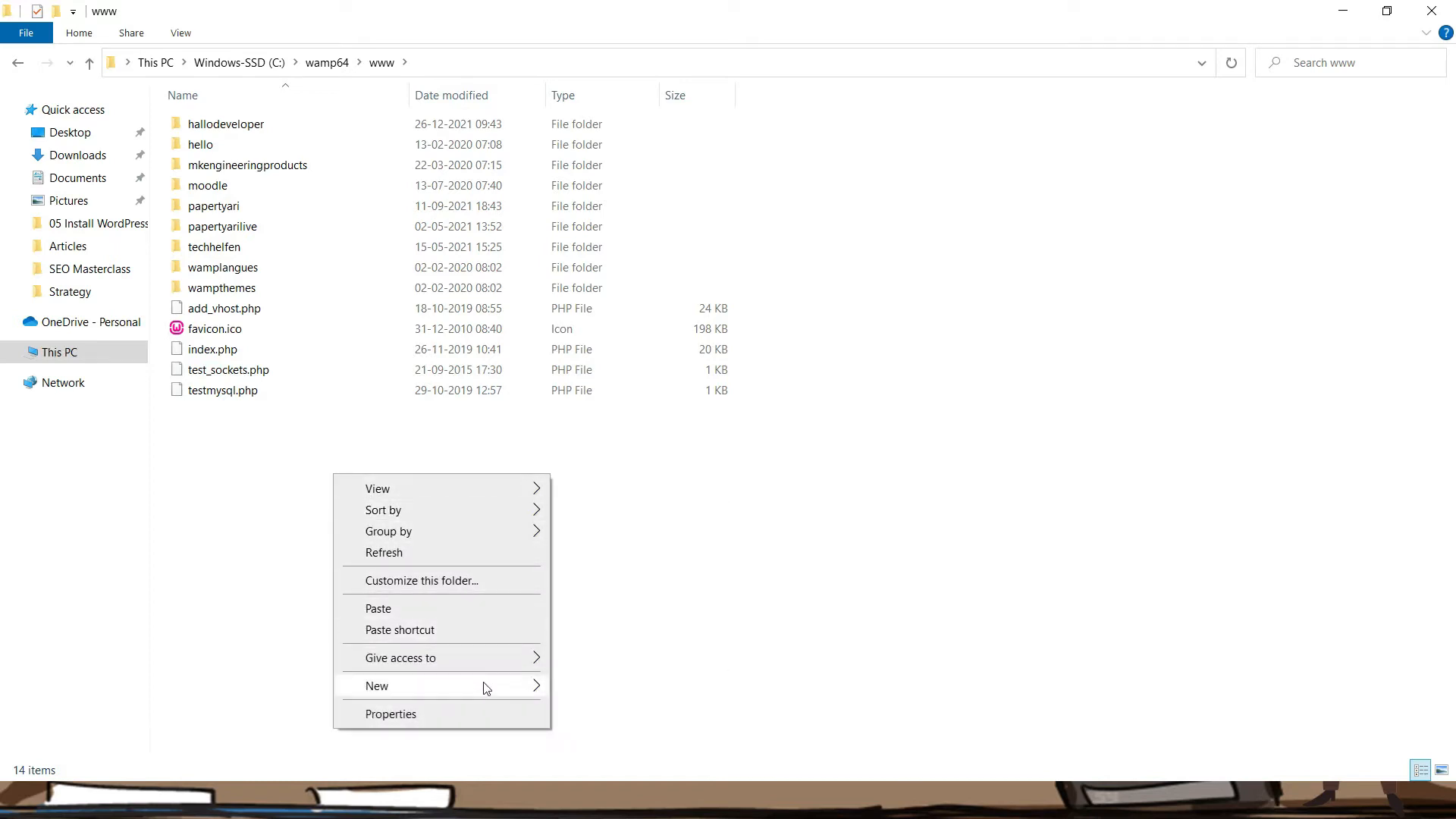
Create a new folder named dreamschool in www, then switch to the Downloads window
mouse_move(497, 686)
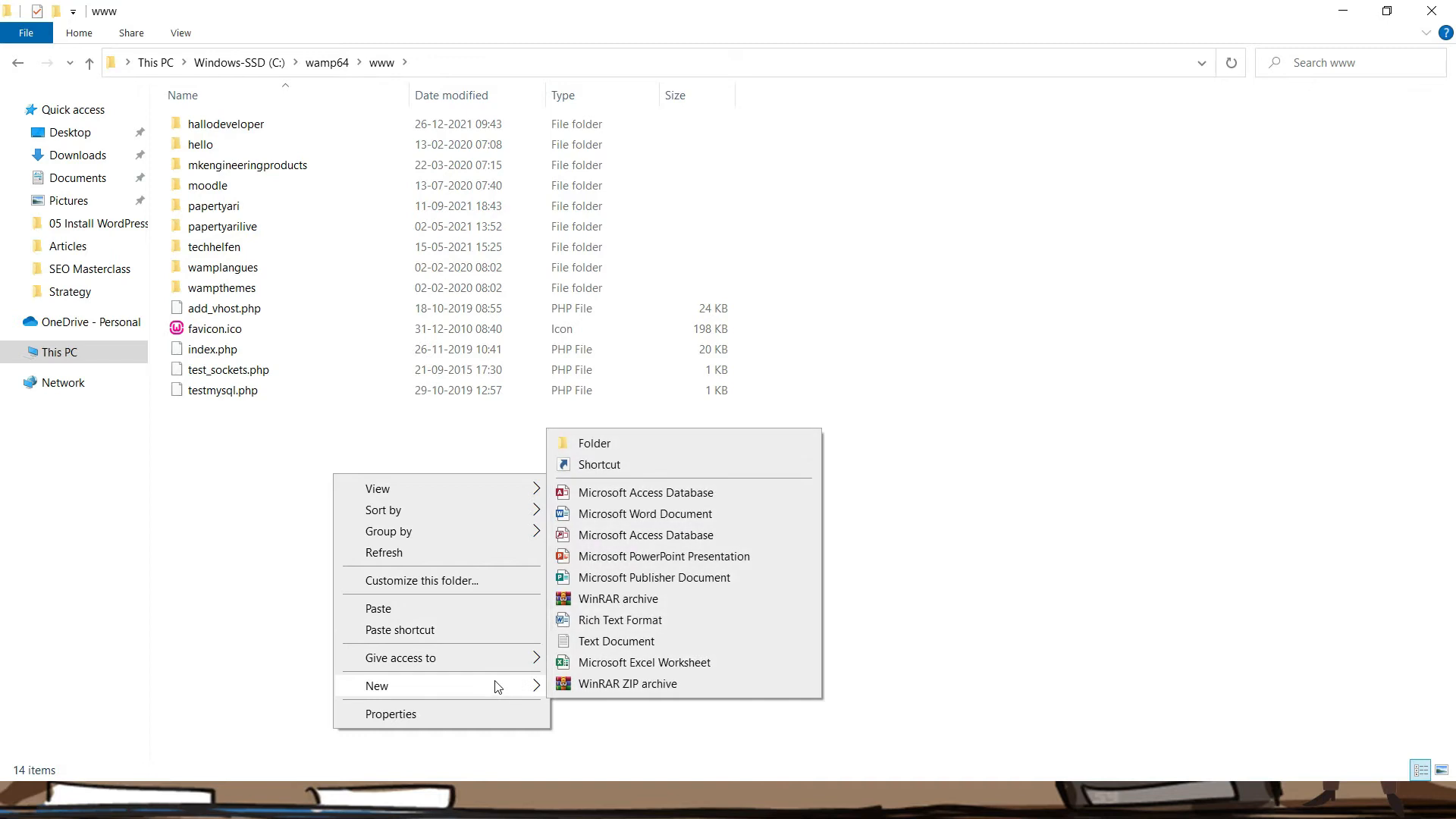
left_click(616, 448)
type("dr")
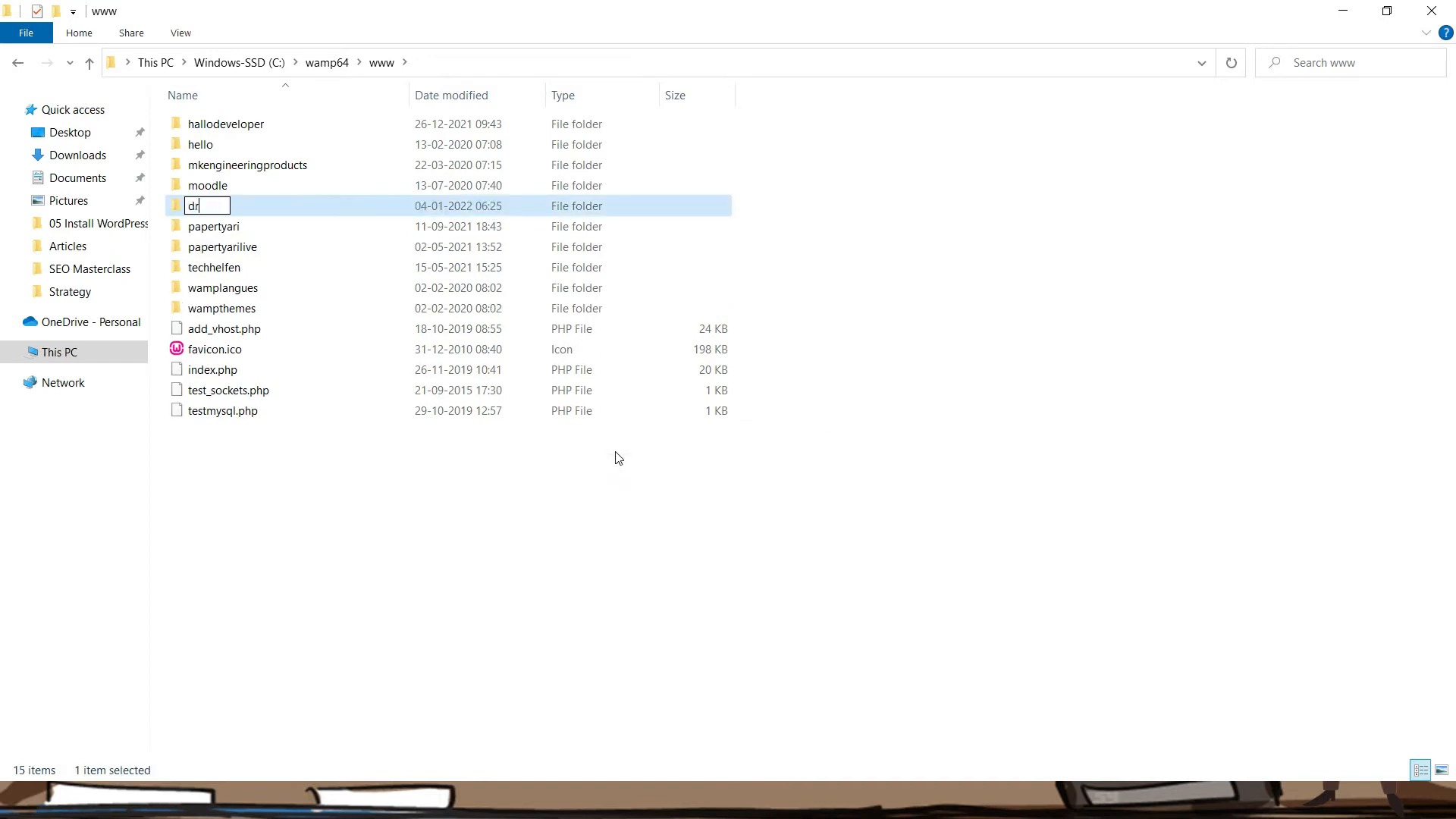
type("eamschool")
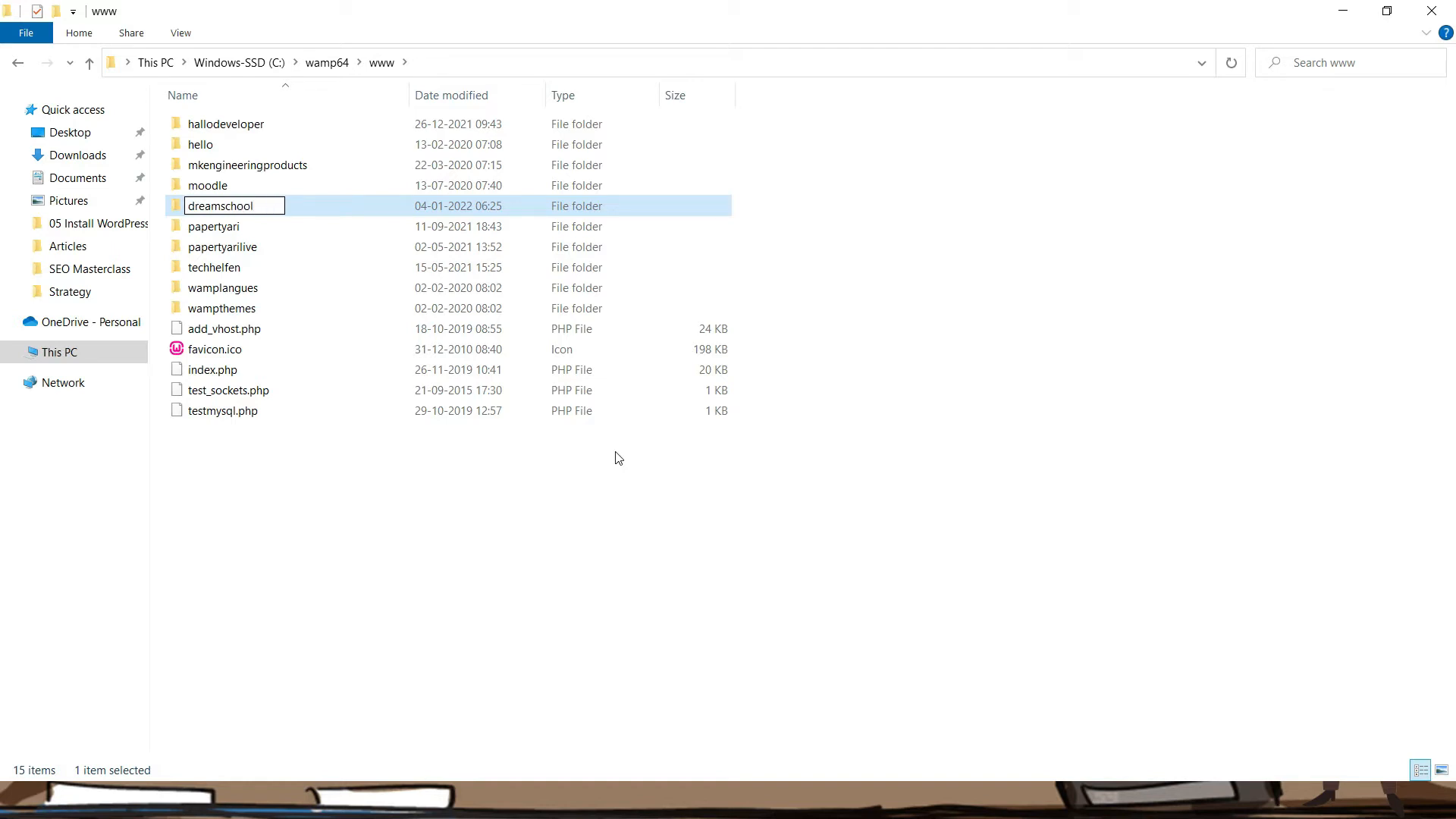
key("Return")
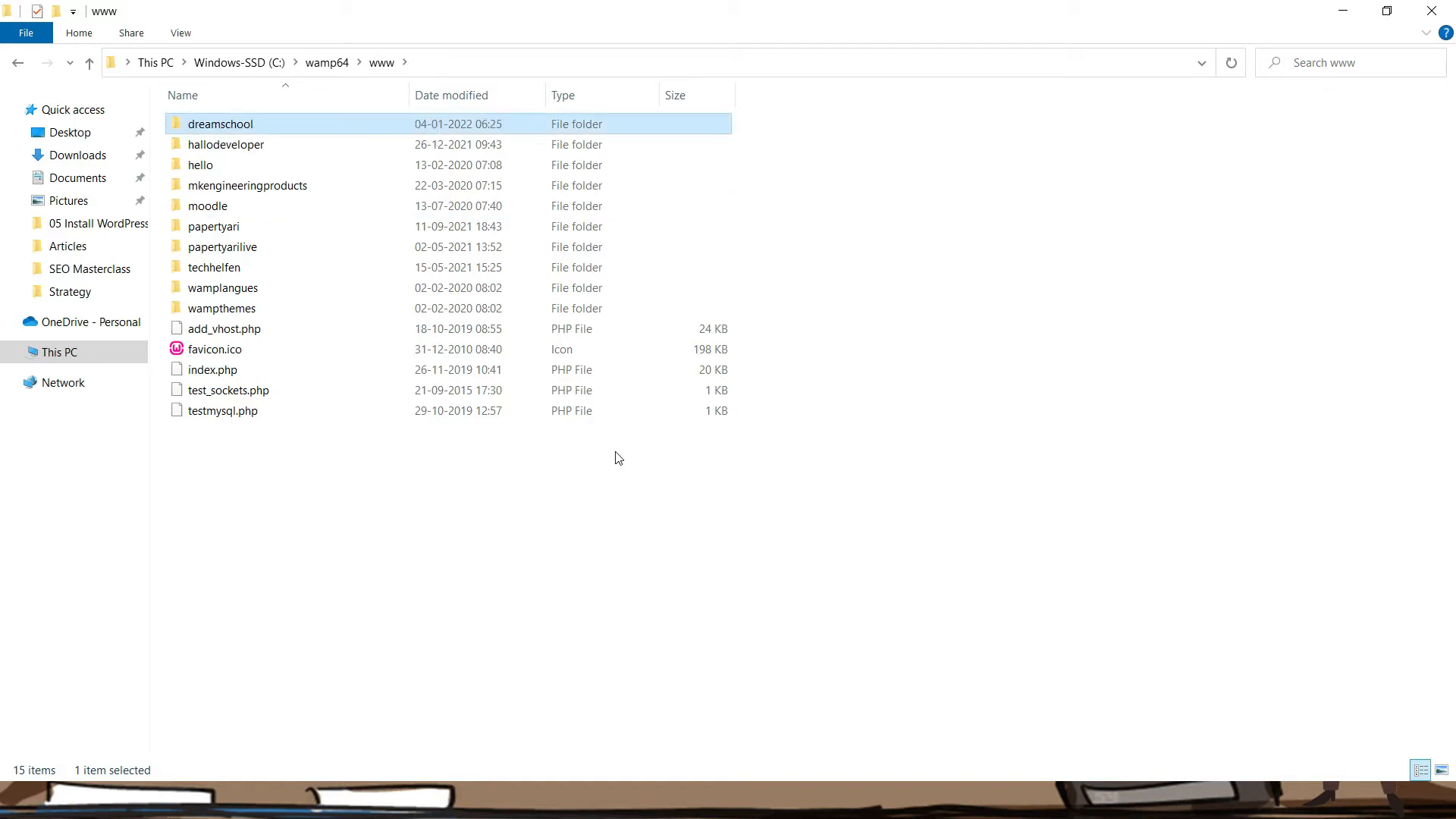
left_click(1170, 629)
key("alt")
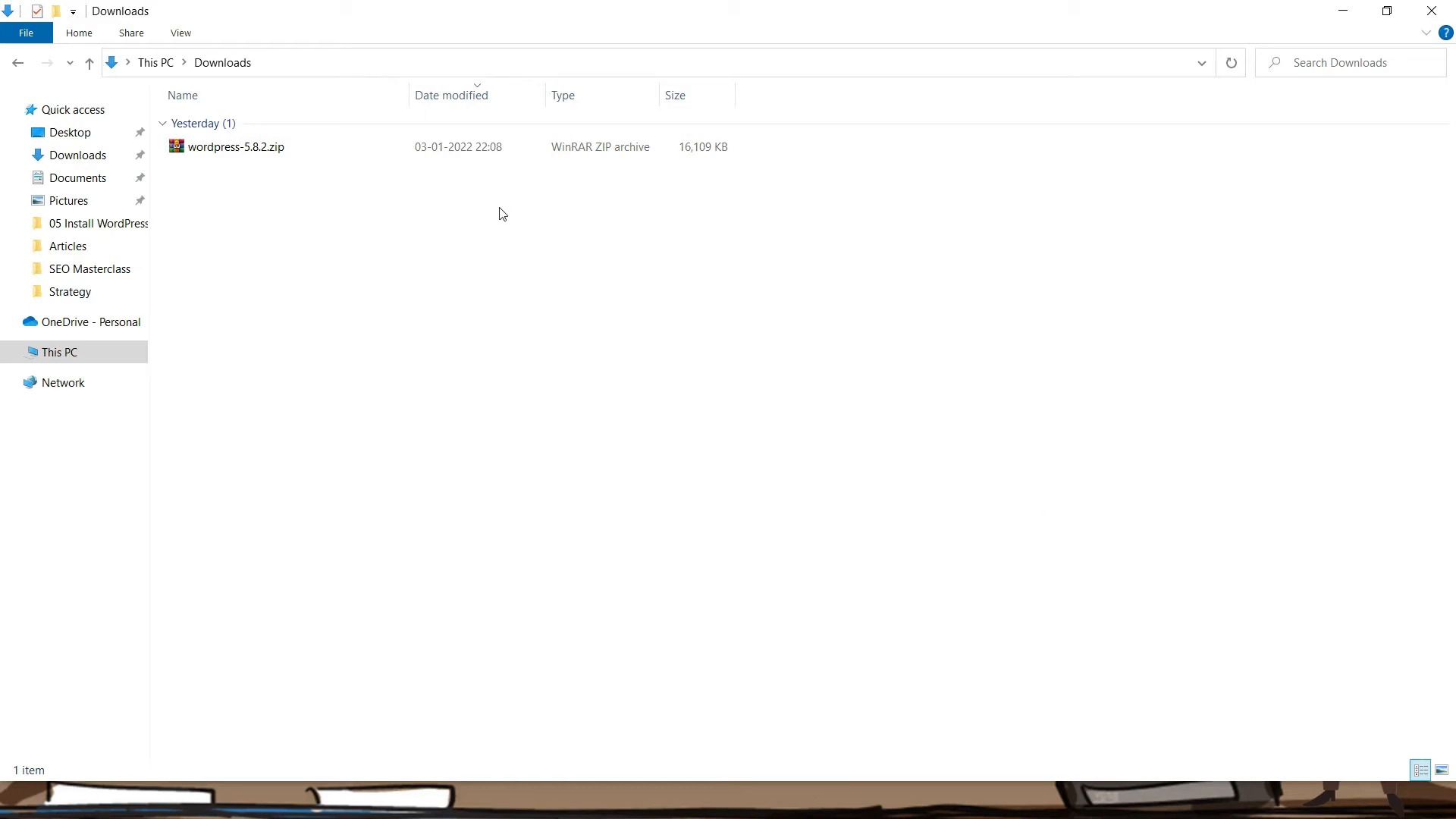
Extract wordpress-5.8.2.zip and select all 19 files in its inner wordpress folder
left_click(260, 147)
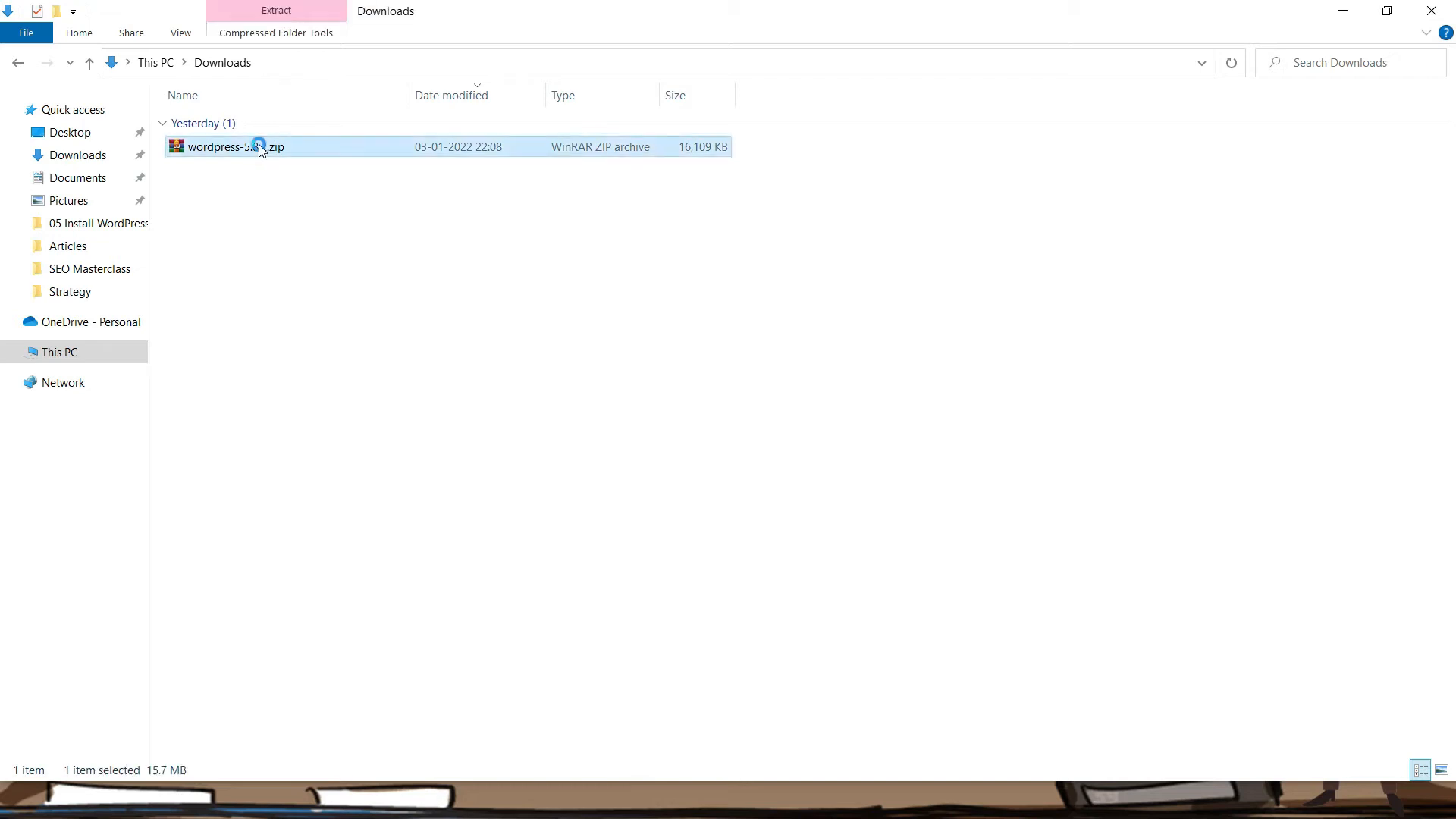
right_click(260, 146)
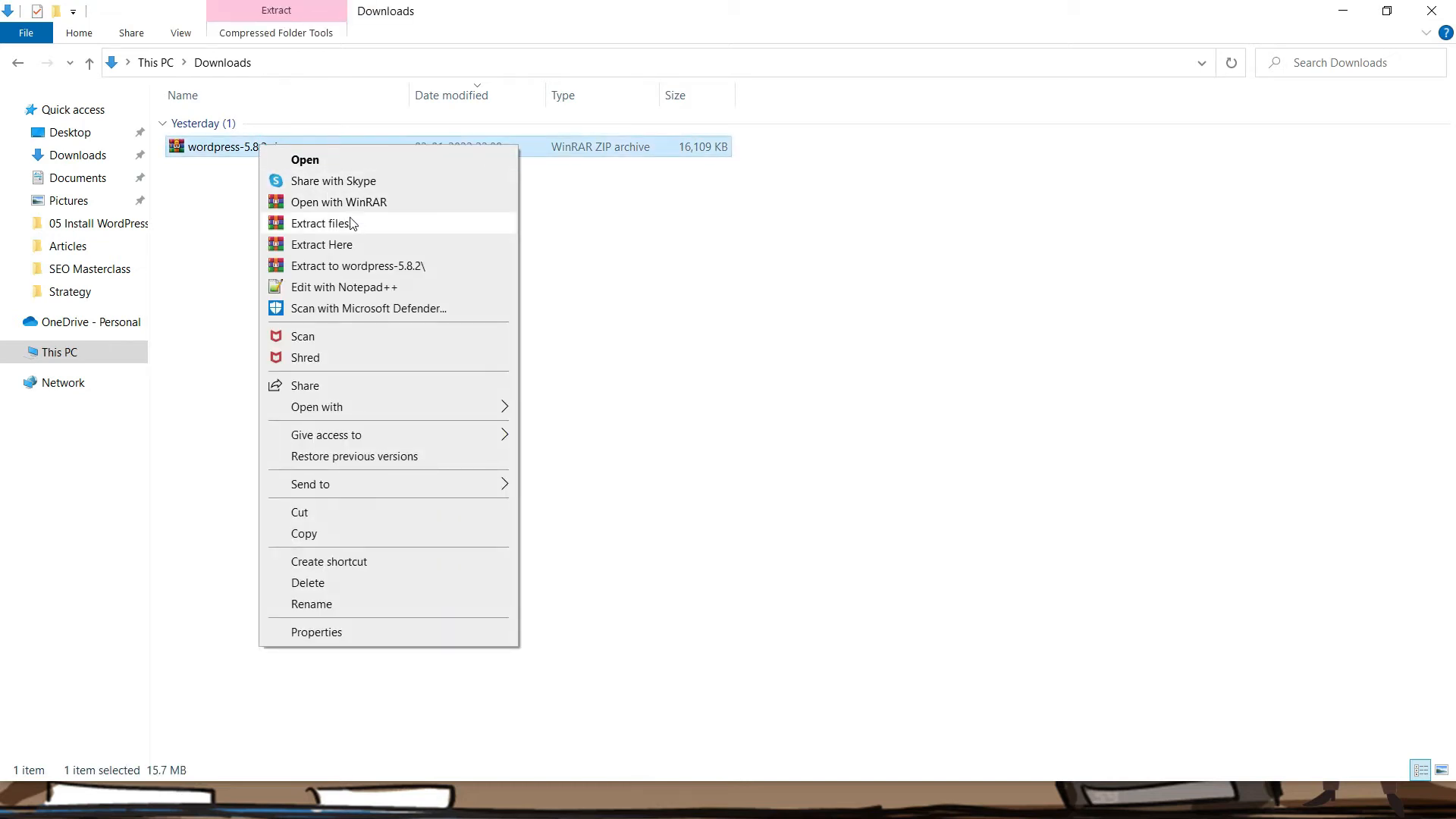
left_click(361, 265)
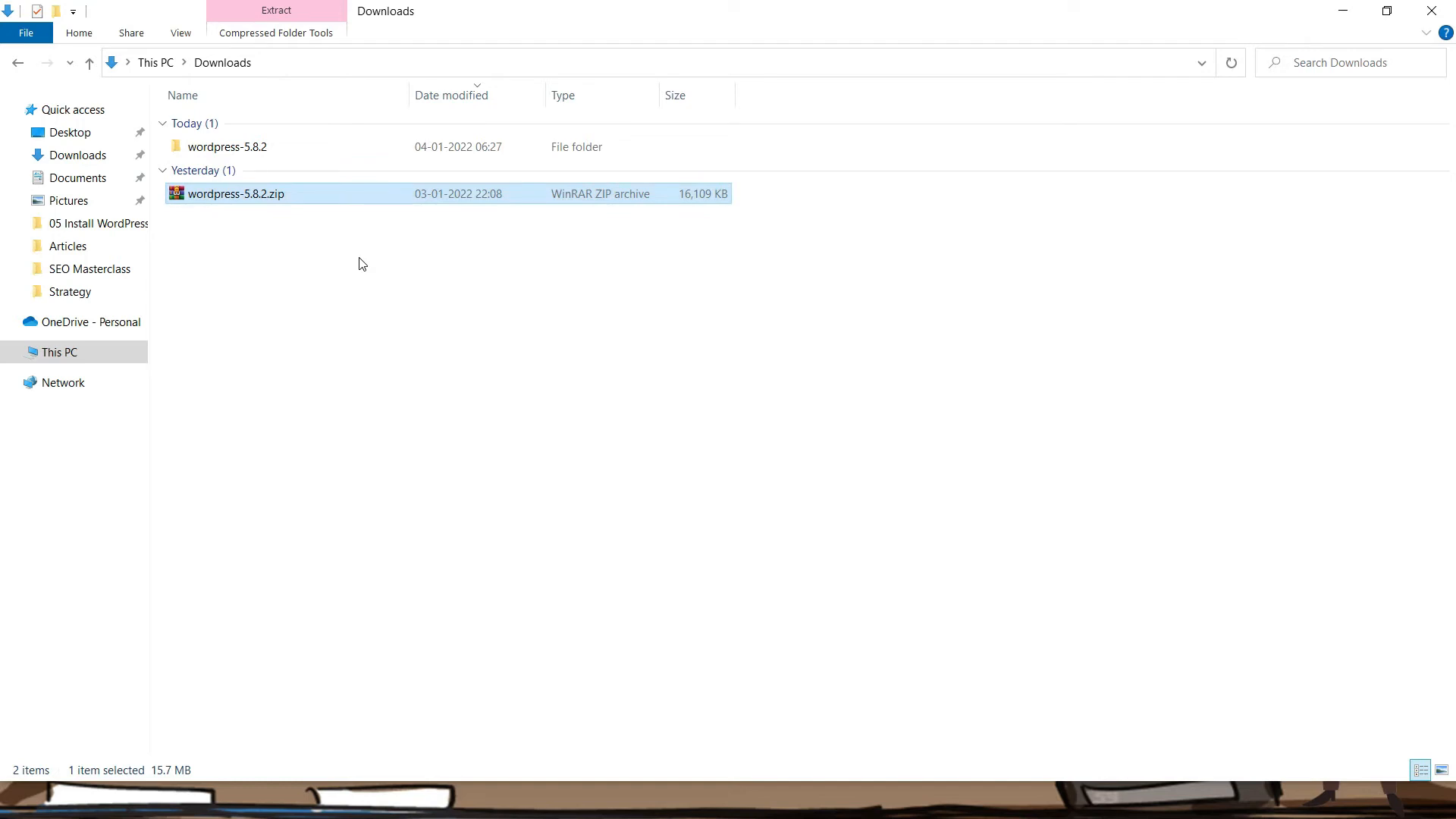
double_click(285, 154)
double_click(243, 131)
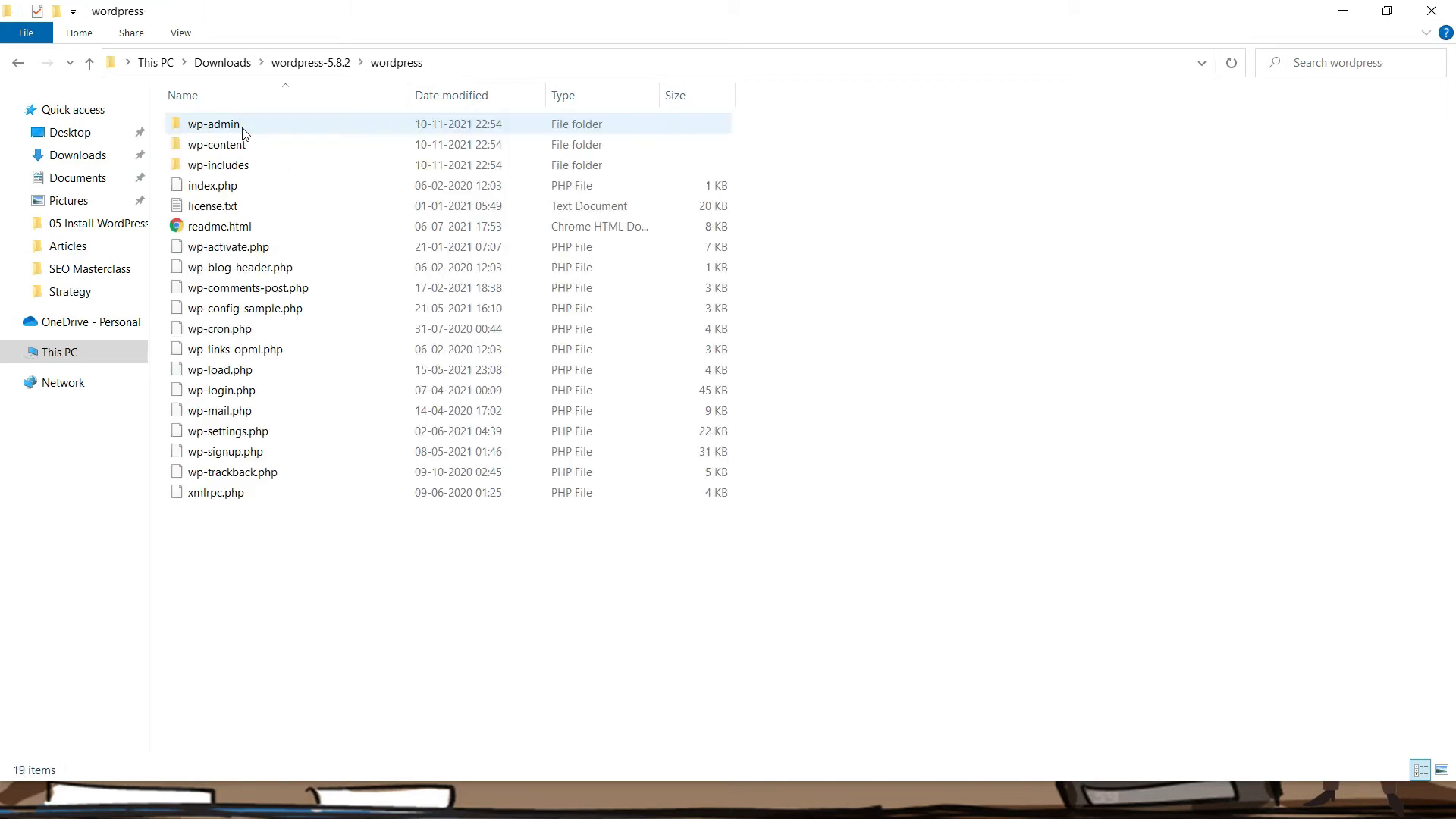
key("ctrl+a")
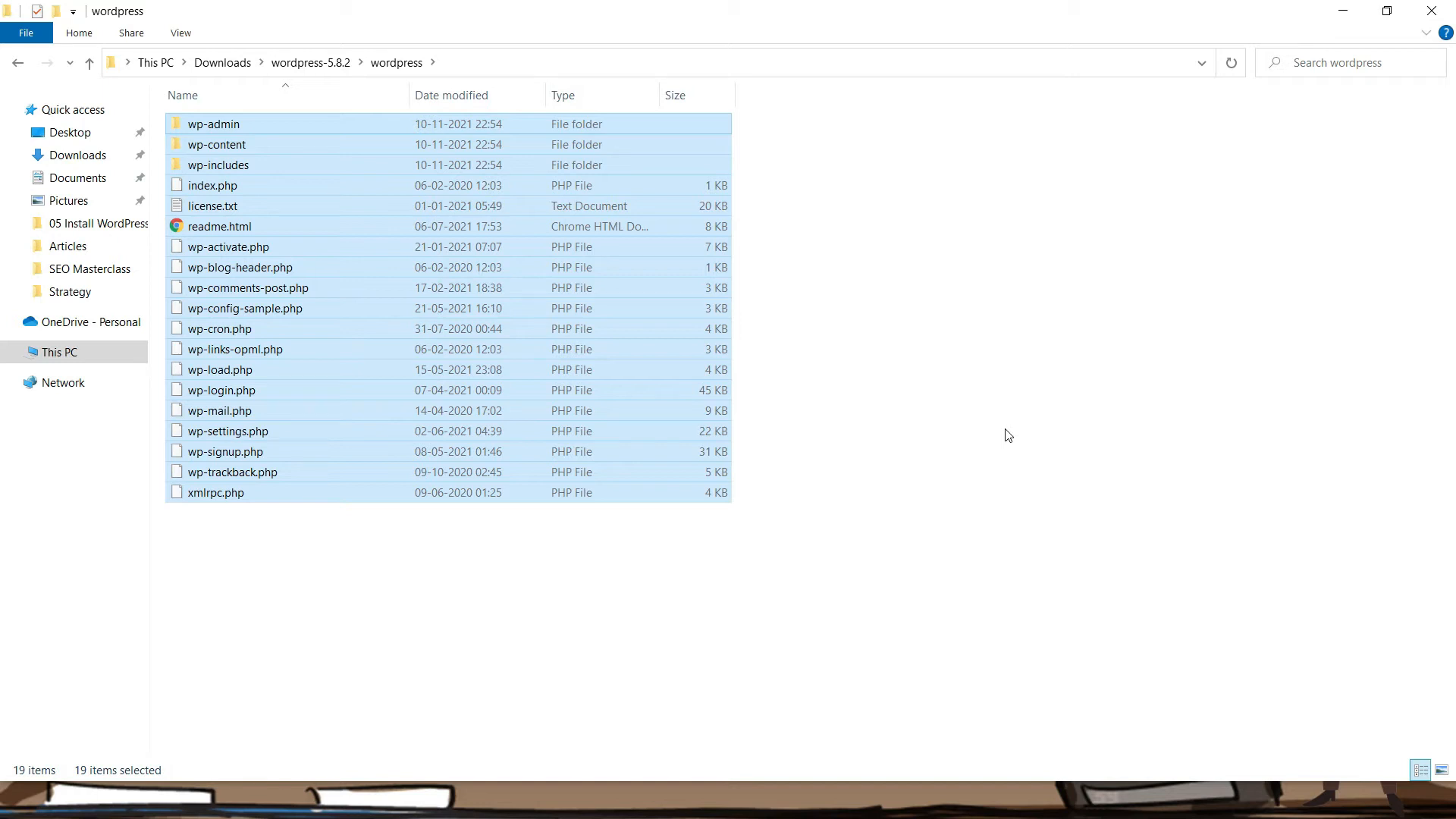
key("alt+Tab")
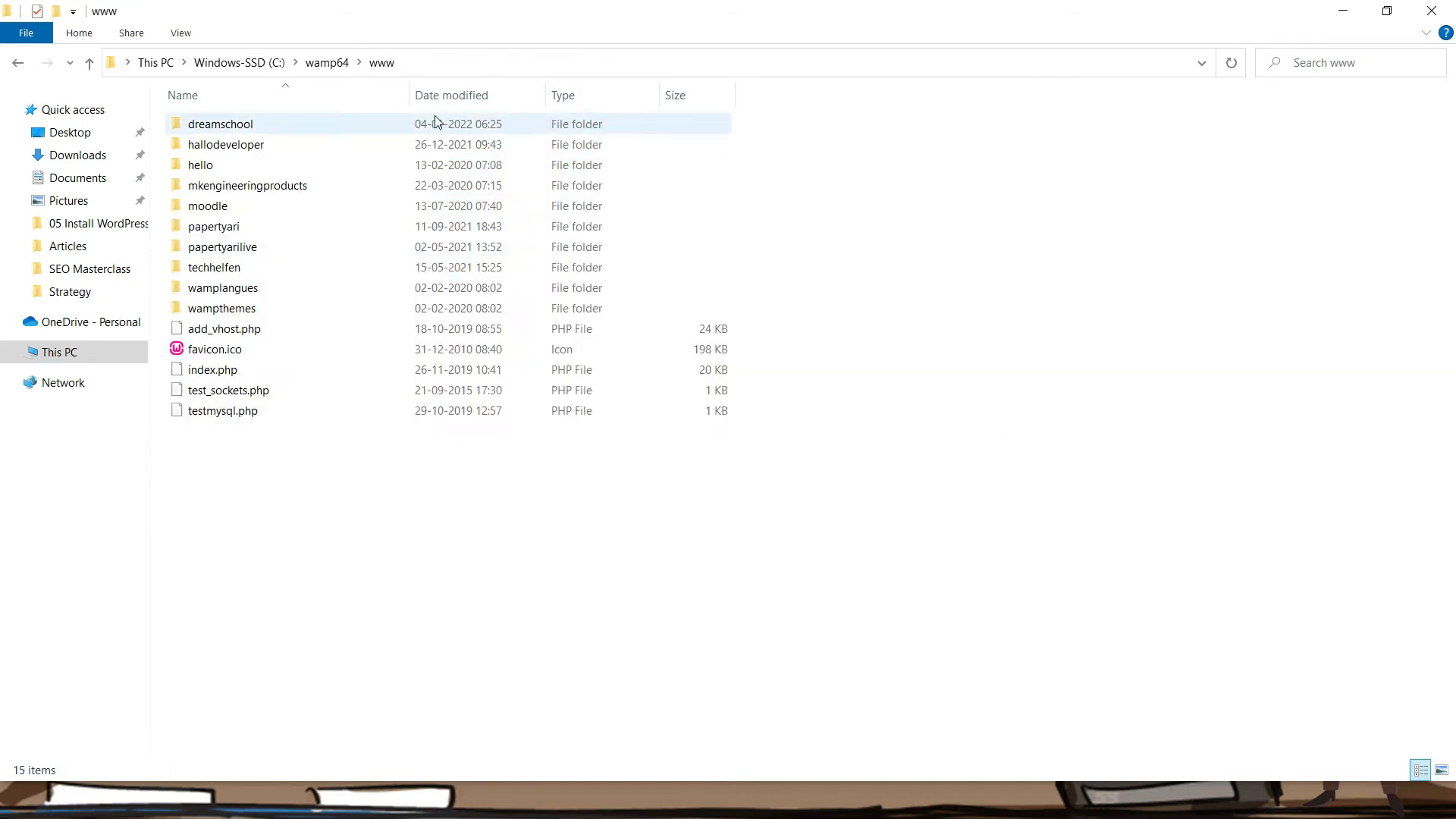
Paste the 19 WordPress files into the dreamschool folder
double_click(347, 124)
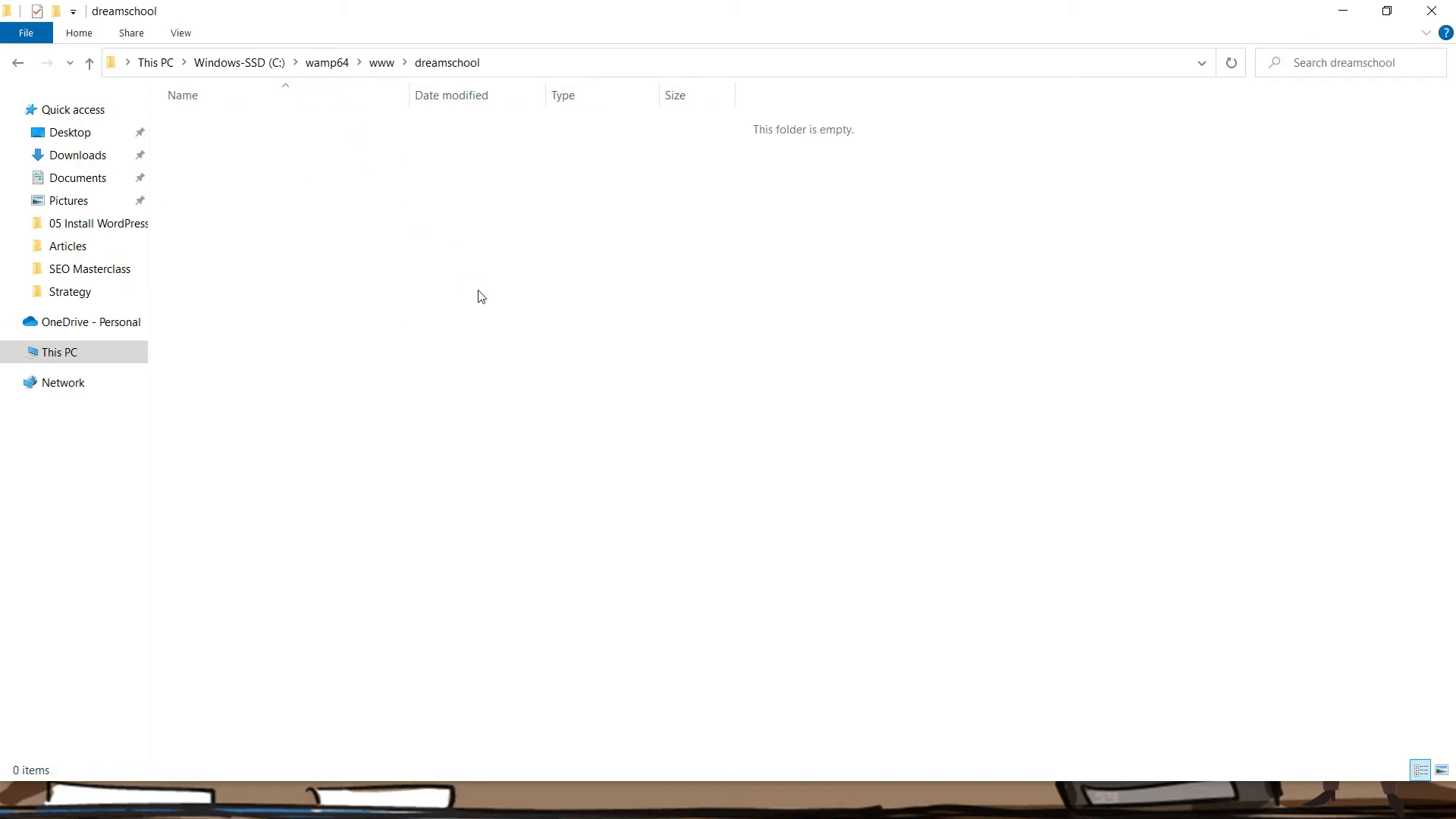
key("ctrl+v")
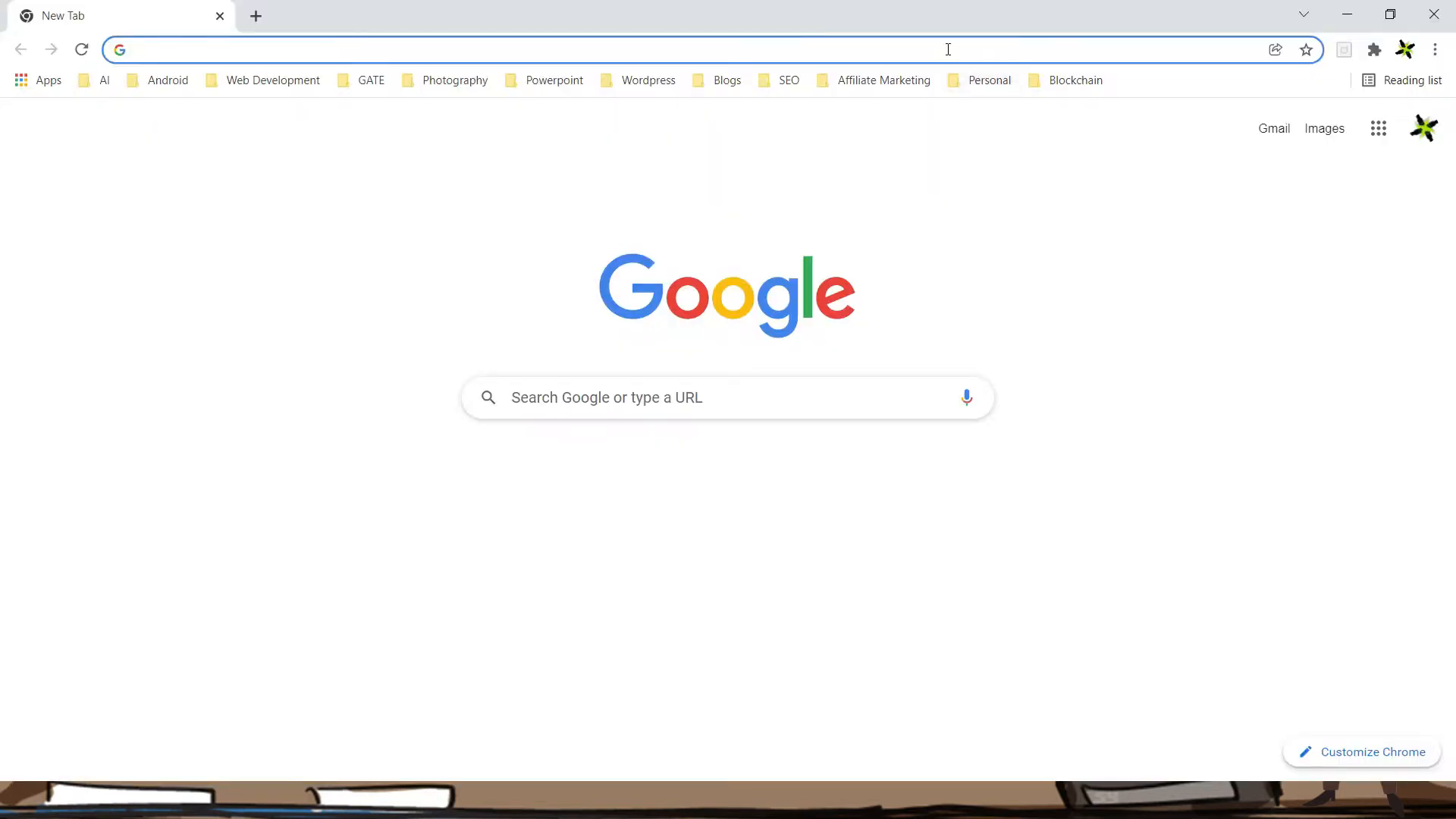
Load the localhost server home page in Chrome
left_click(948, 50)
type("localhost/dreamschool/wp-admin/")
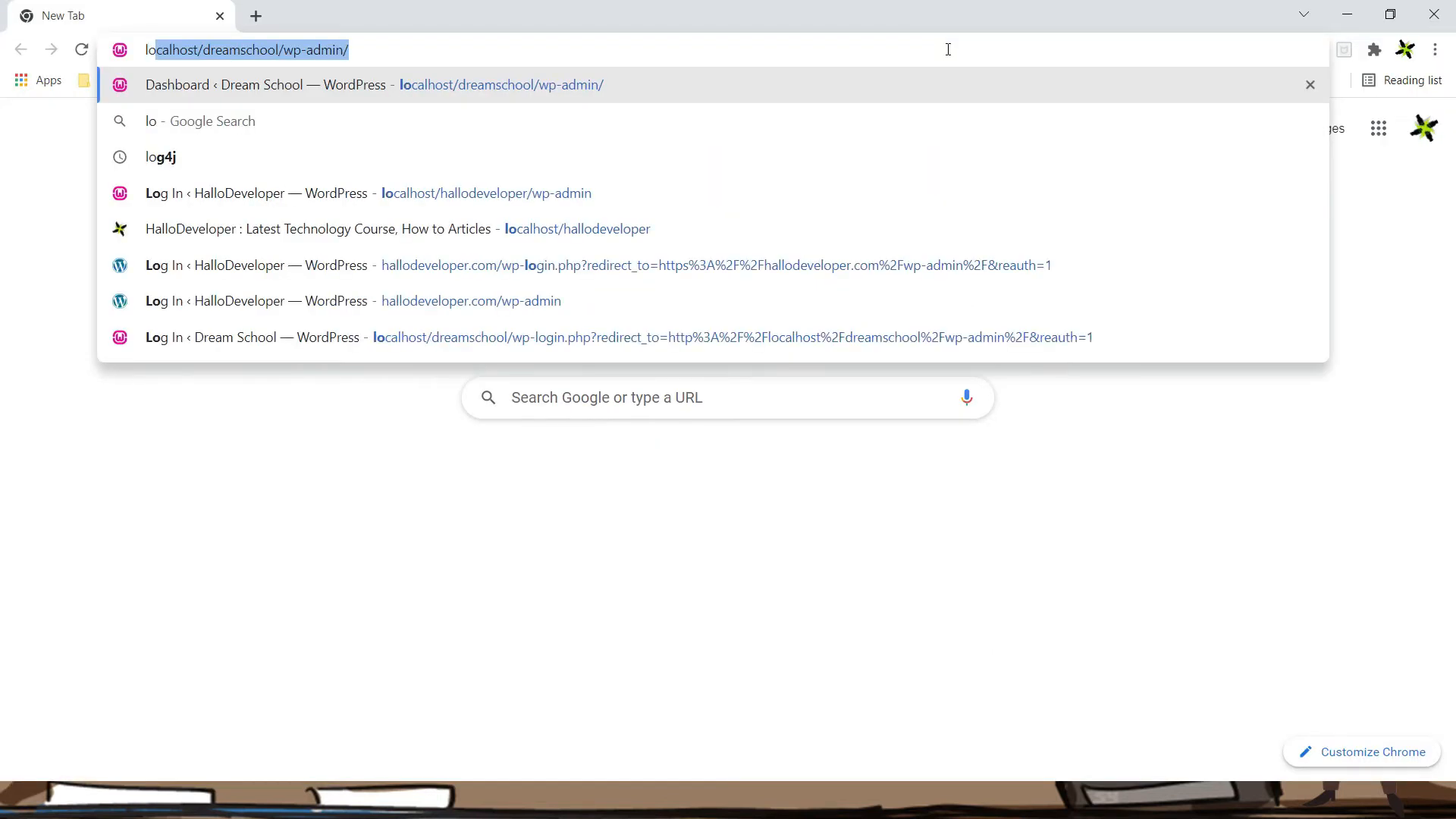
key("Right")
key("shift+Left")
key("shift+Left")
key("shift+Left")
key("shift+Left")
key("shift+Left")
key("shift+Left")
key("shift+Left")
key("shift+Left")
key("shift+Left")
key("shift+Left")
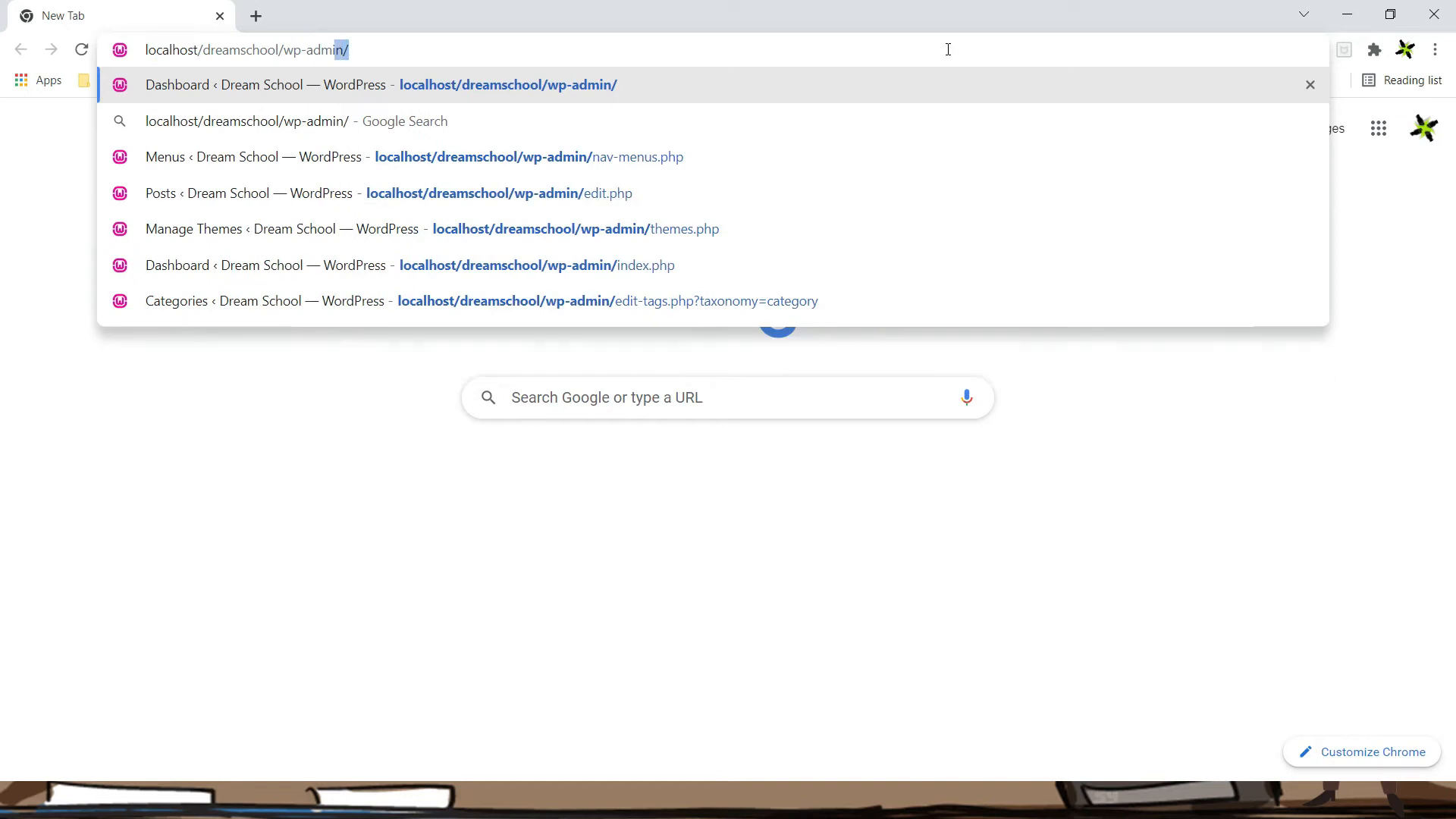
key("shift+Left")
key("shift+Left")
key("shift+Left")
key("shift+Left")
key("shift+Left")
key("shift+Left")
key("shift+Left")
key("shift+Left")
key("shift+Left")
key("shift+Left")
key("shift+Left")
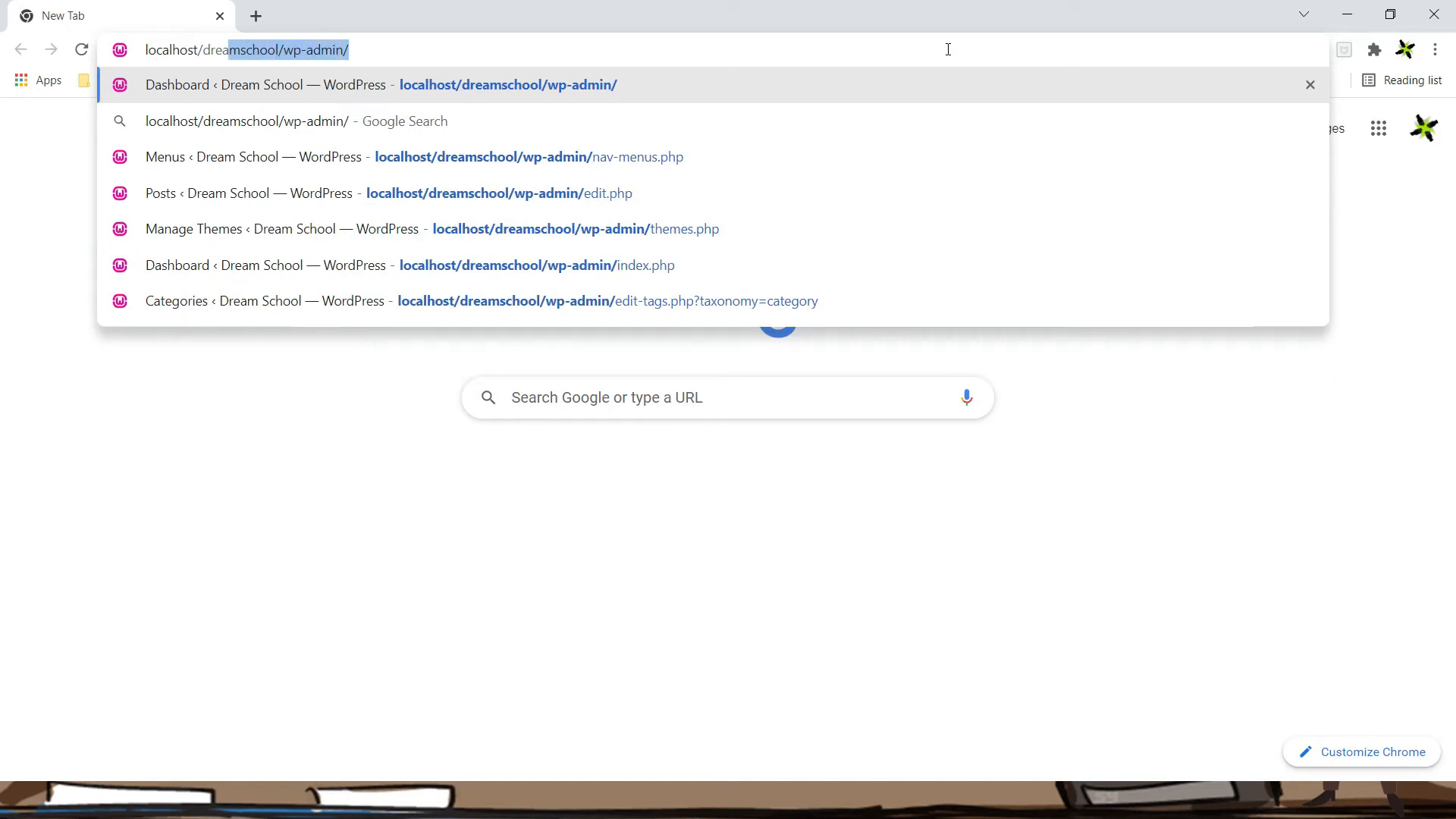
key("BackSpace")
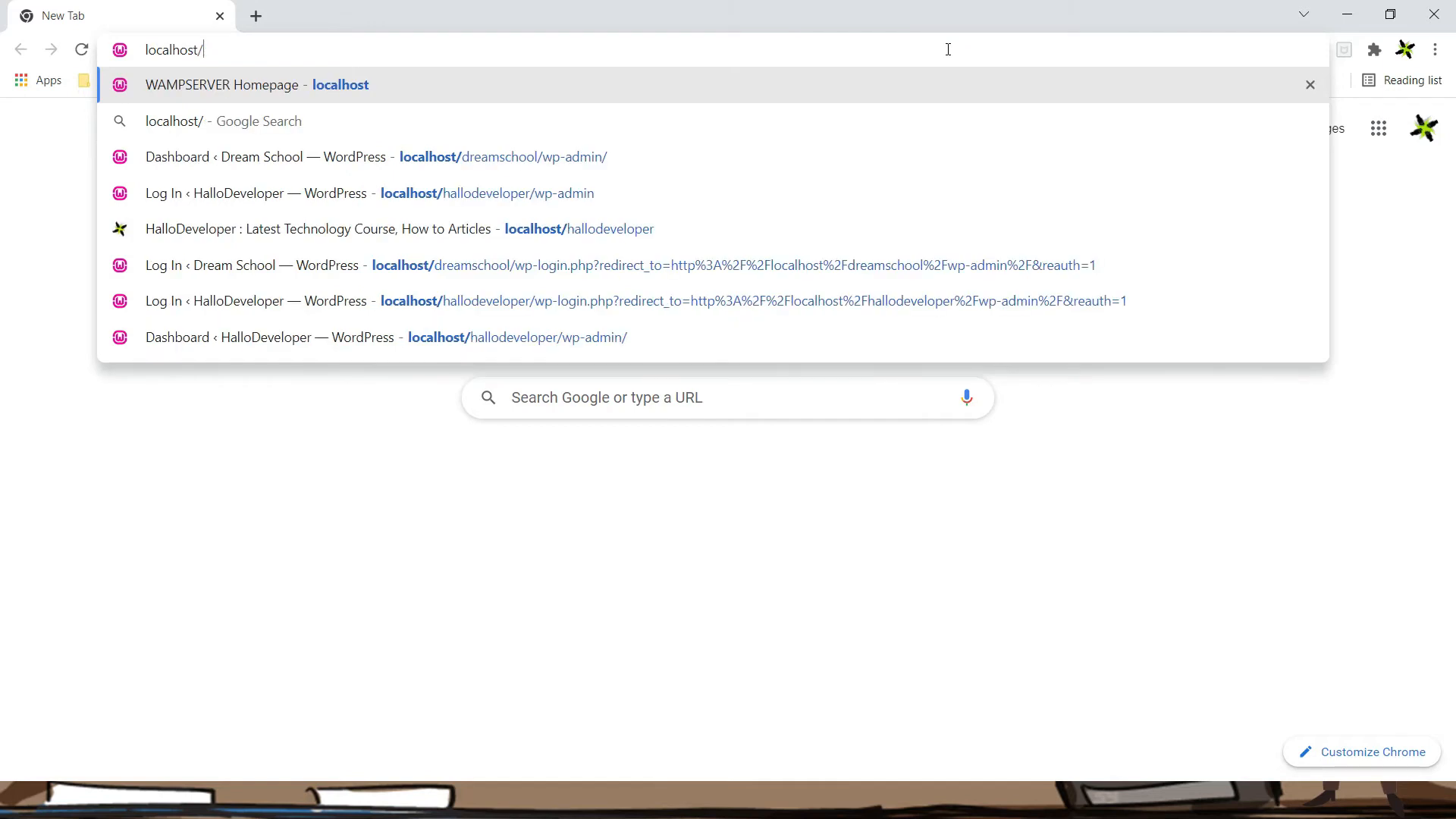
key("Return")
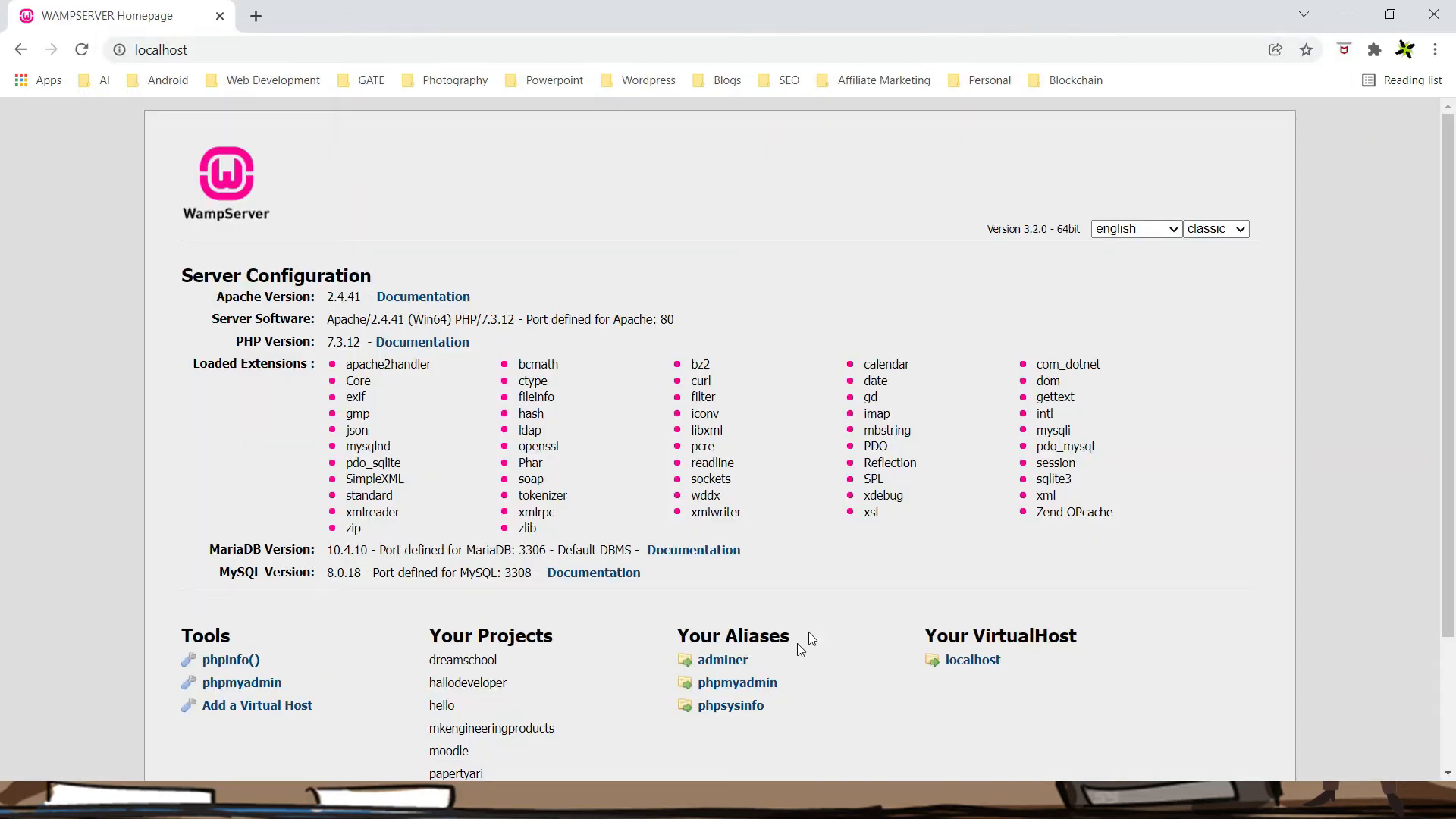
Log in to phpMyAdmin on the MySQL server with an empty password
left_click(756, 685)
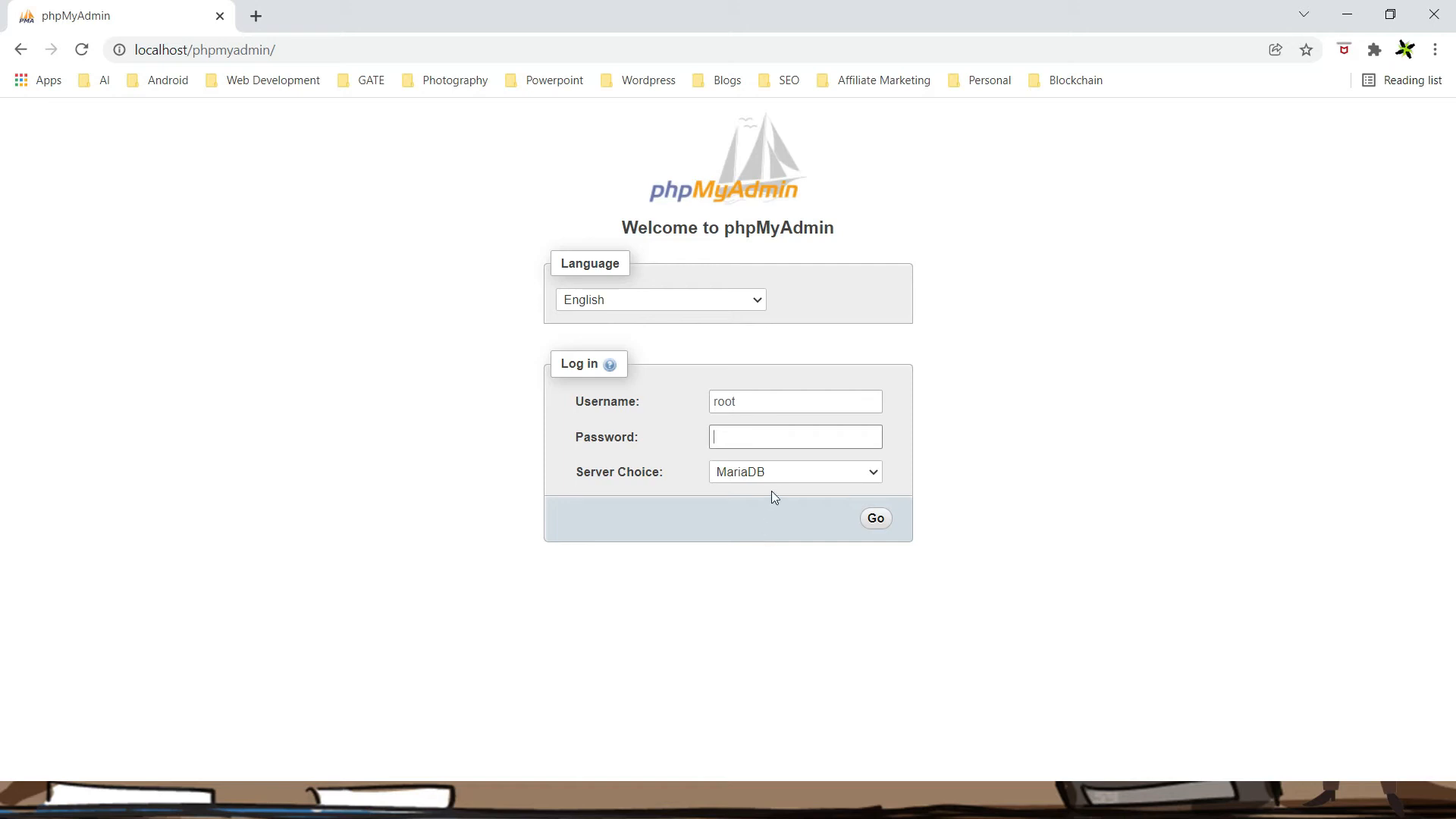
left_click(794, 472)
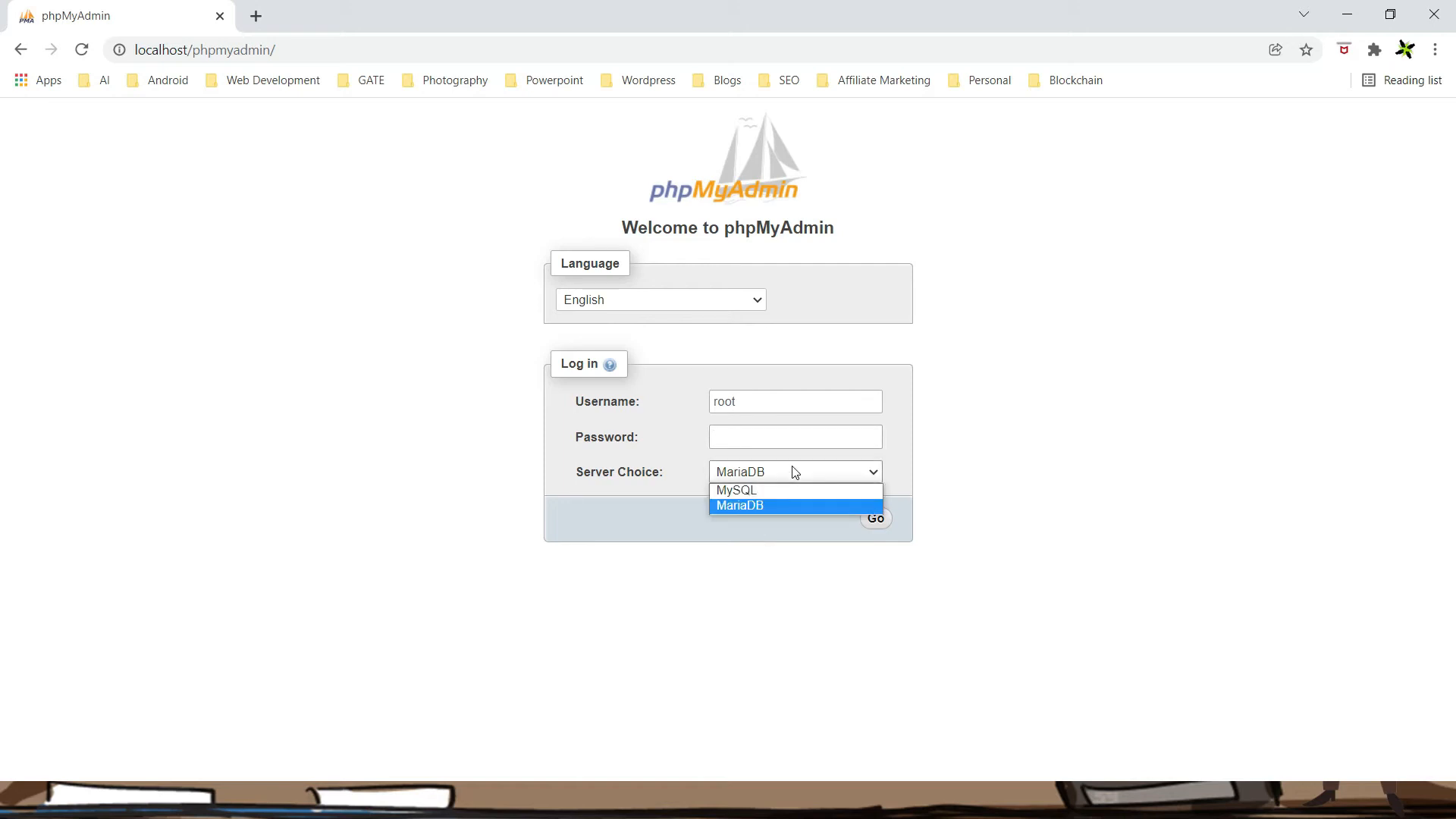
left_click(758, 493)
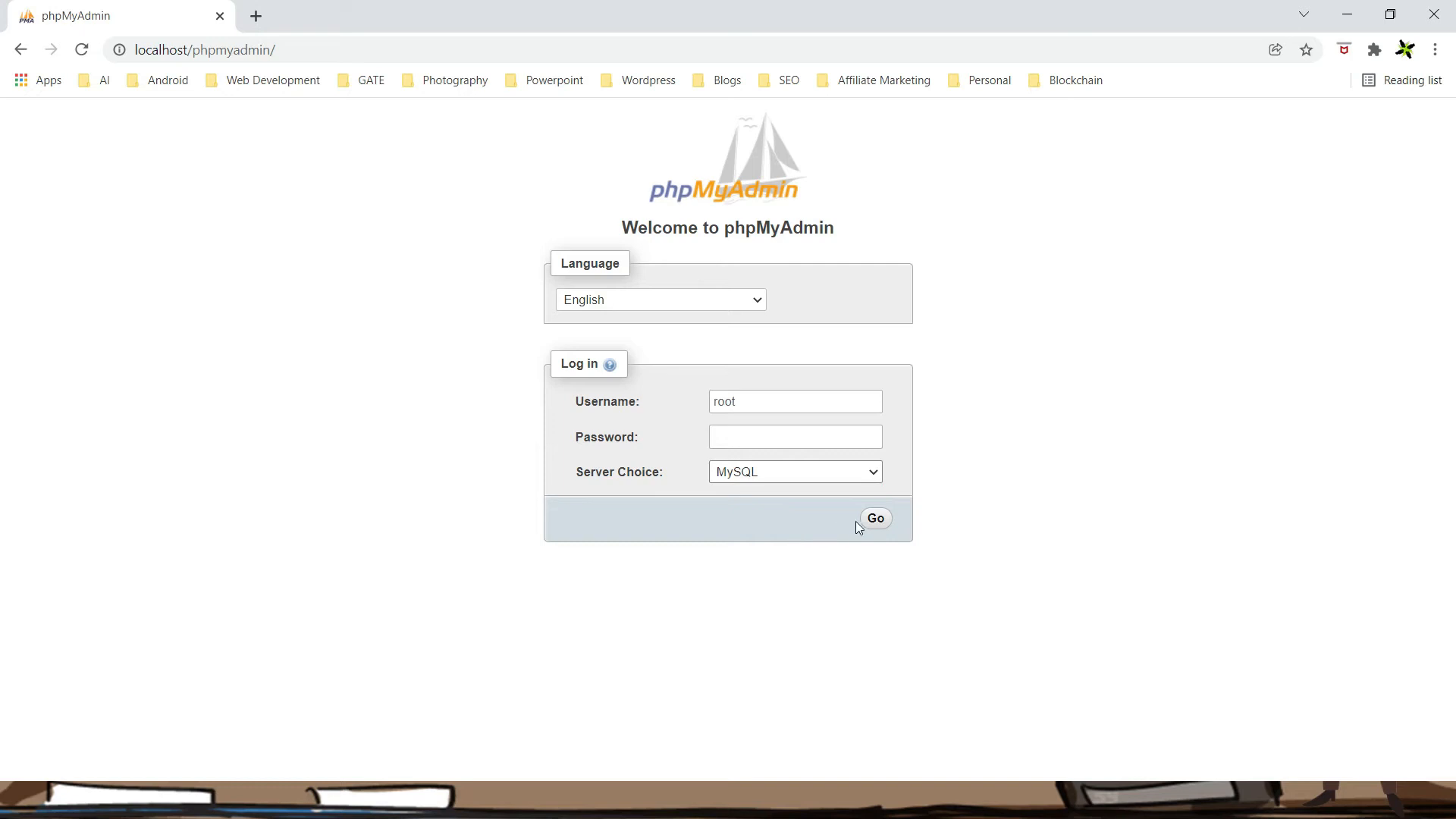
left_click(880, 522)
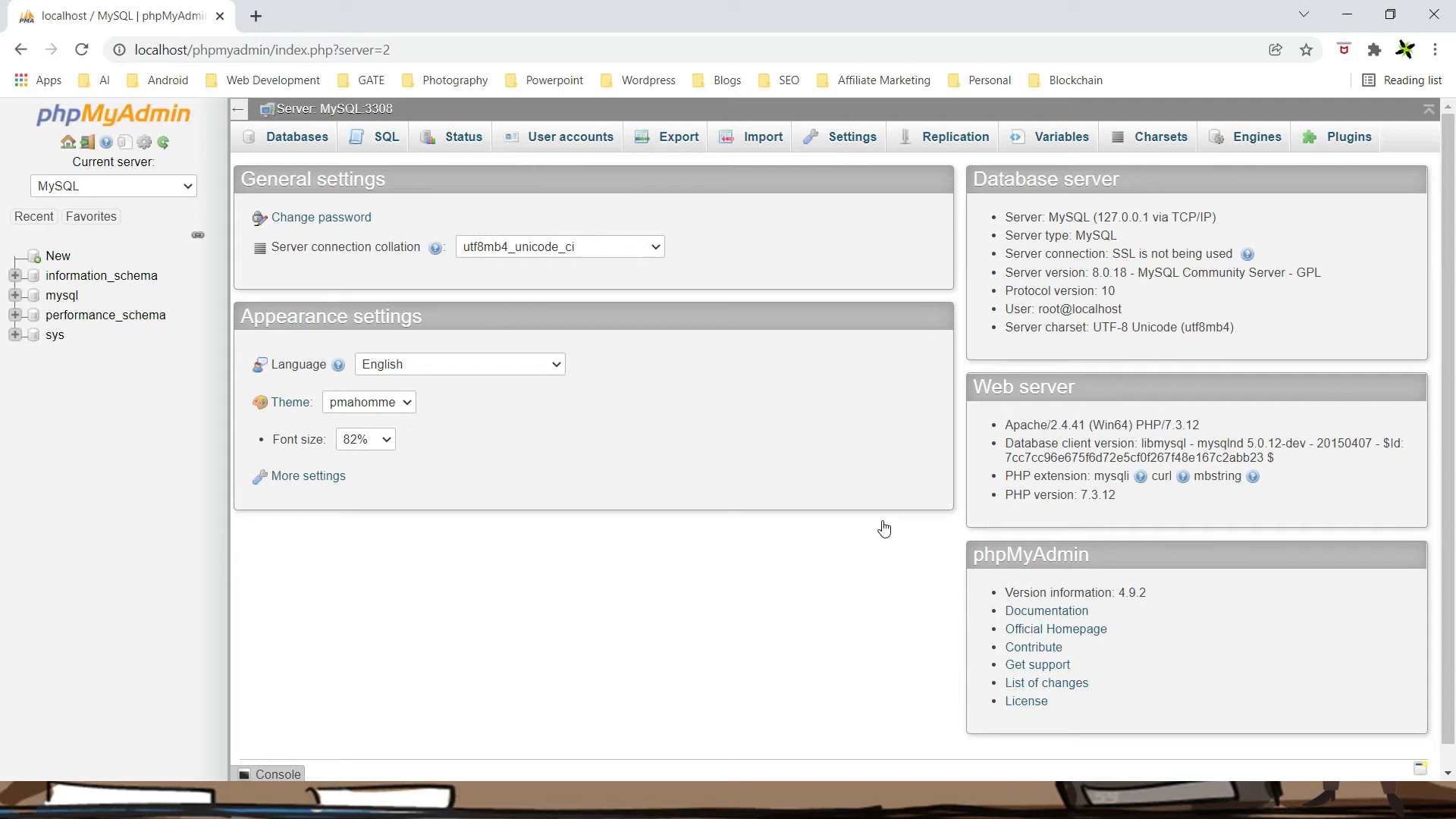
left_click(381, 144)
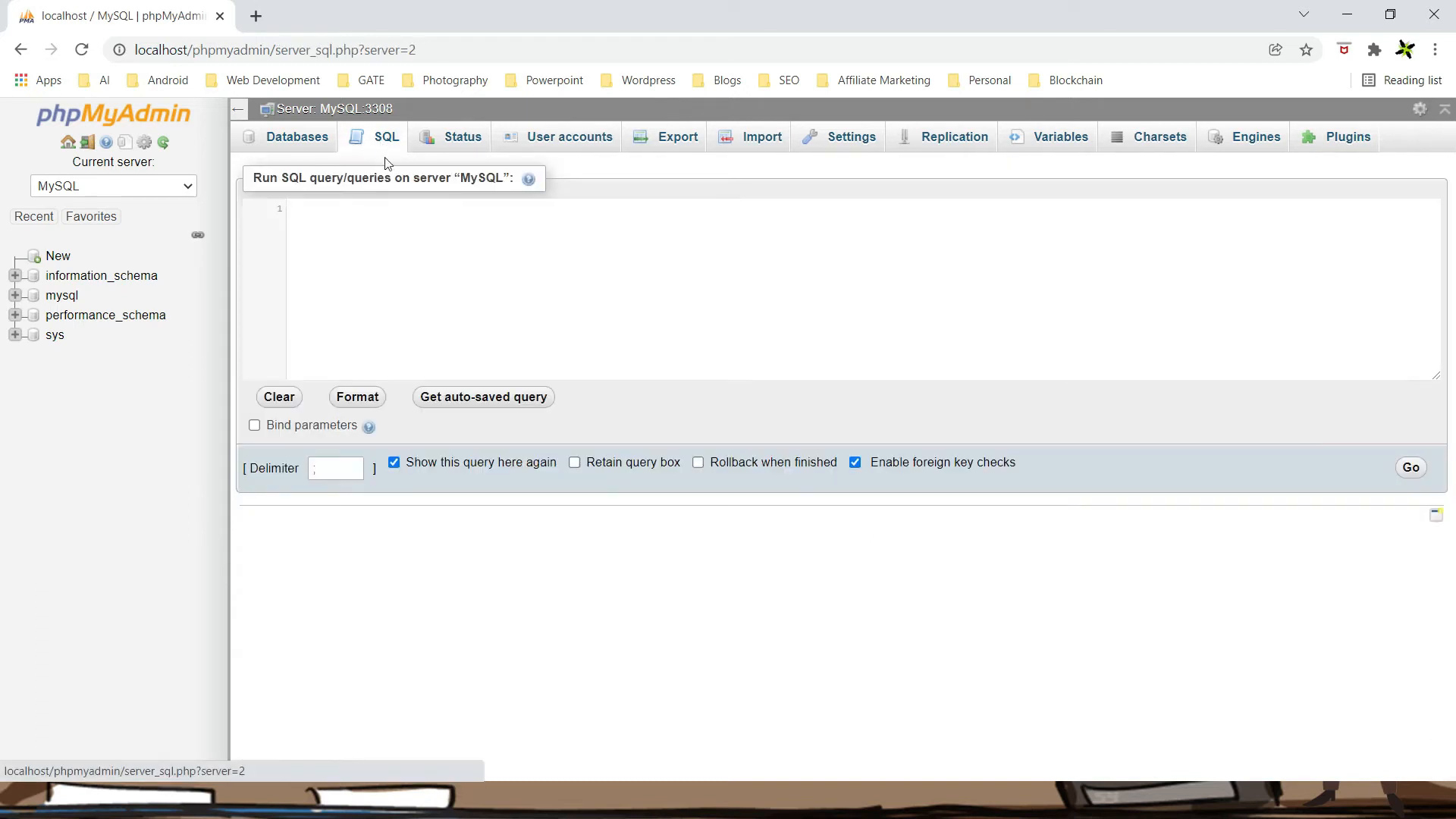
Run the SQL query CREATE DATABASE dreamschool in phpMyAdmin
type("cre")
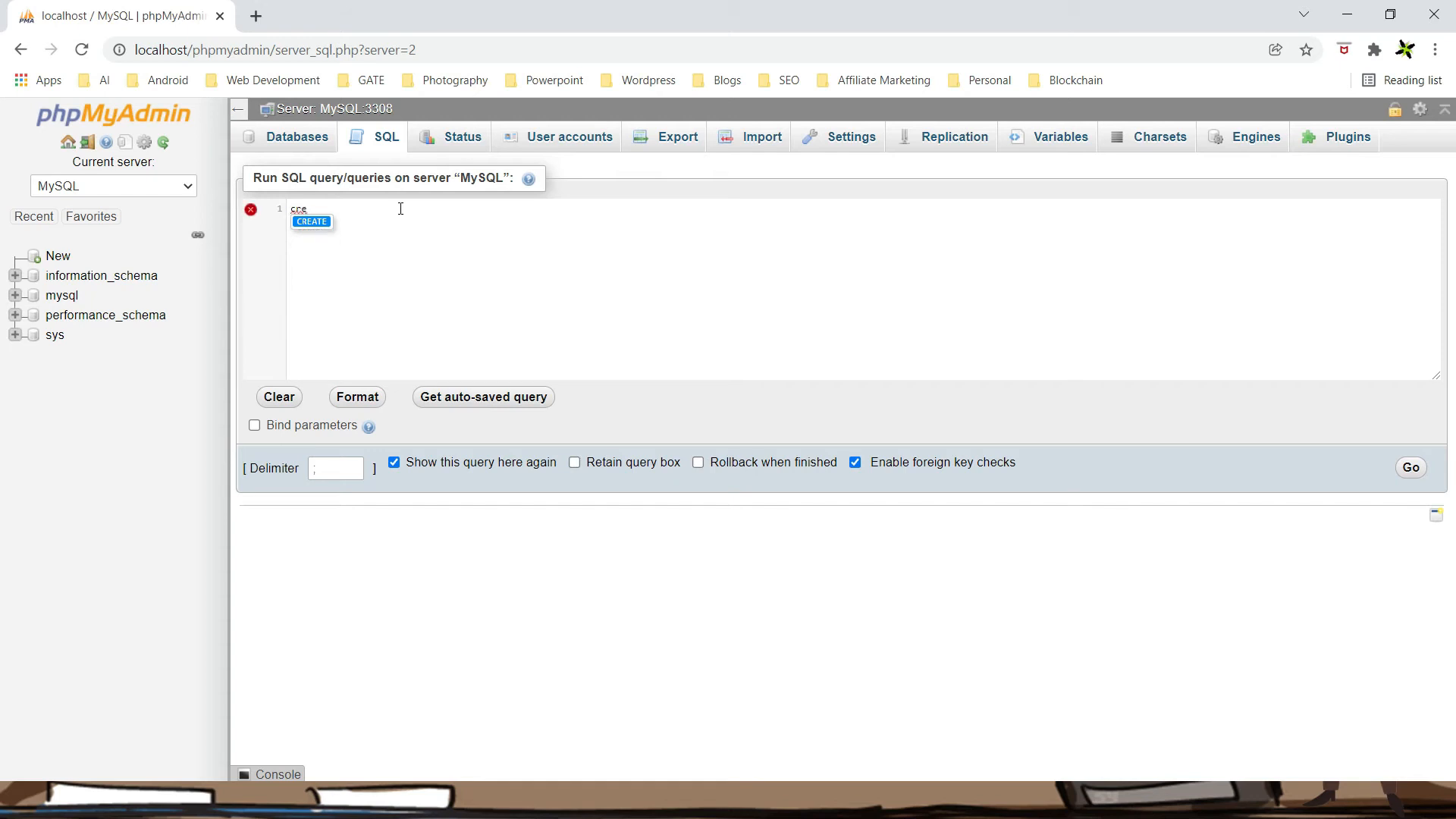
key("Return")
type("da")
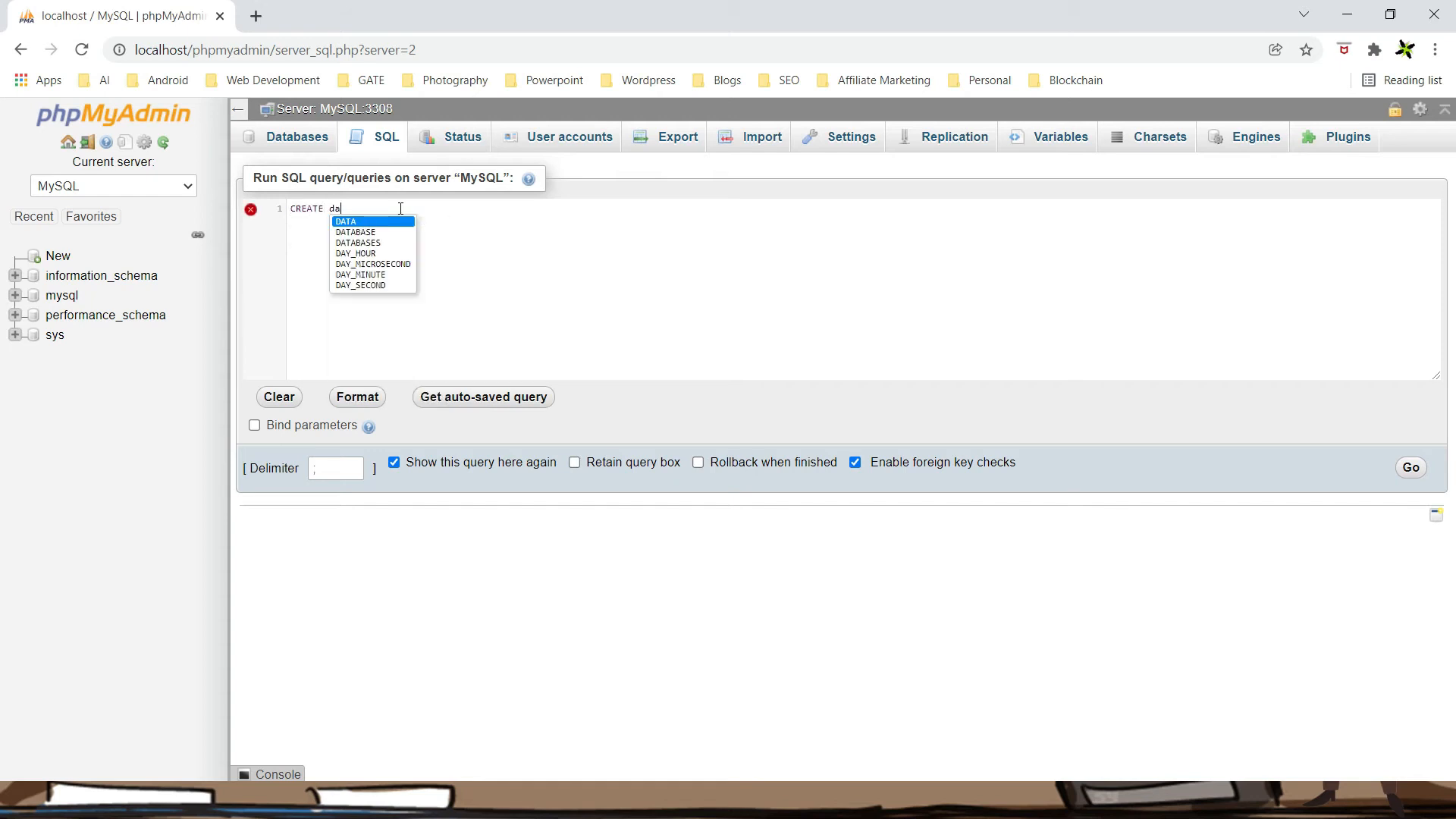
type("ta")
key("Down")
key("Return")
type("dreams")
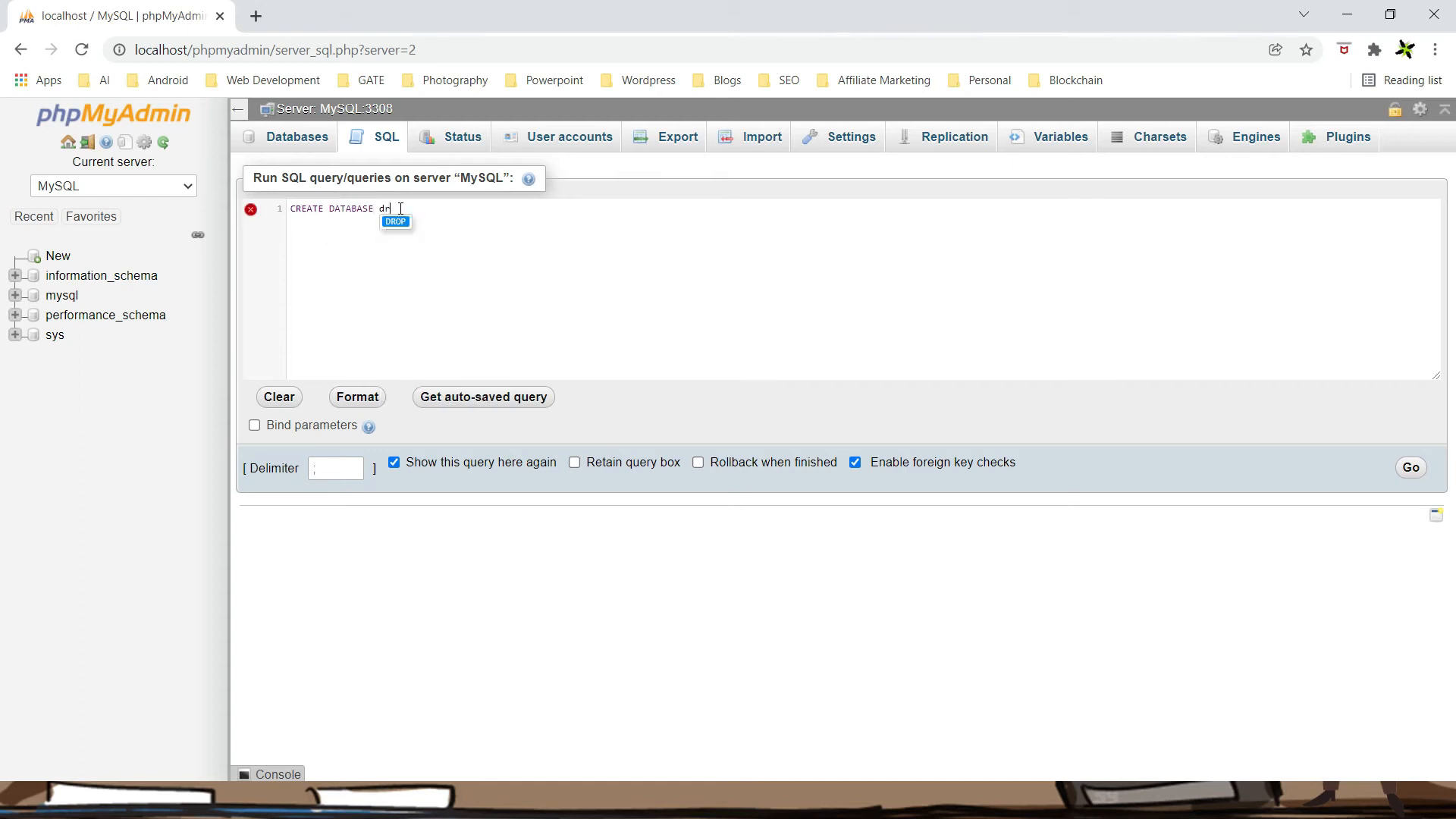
type("chool")
left_click(1411, 471)
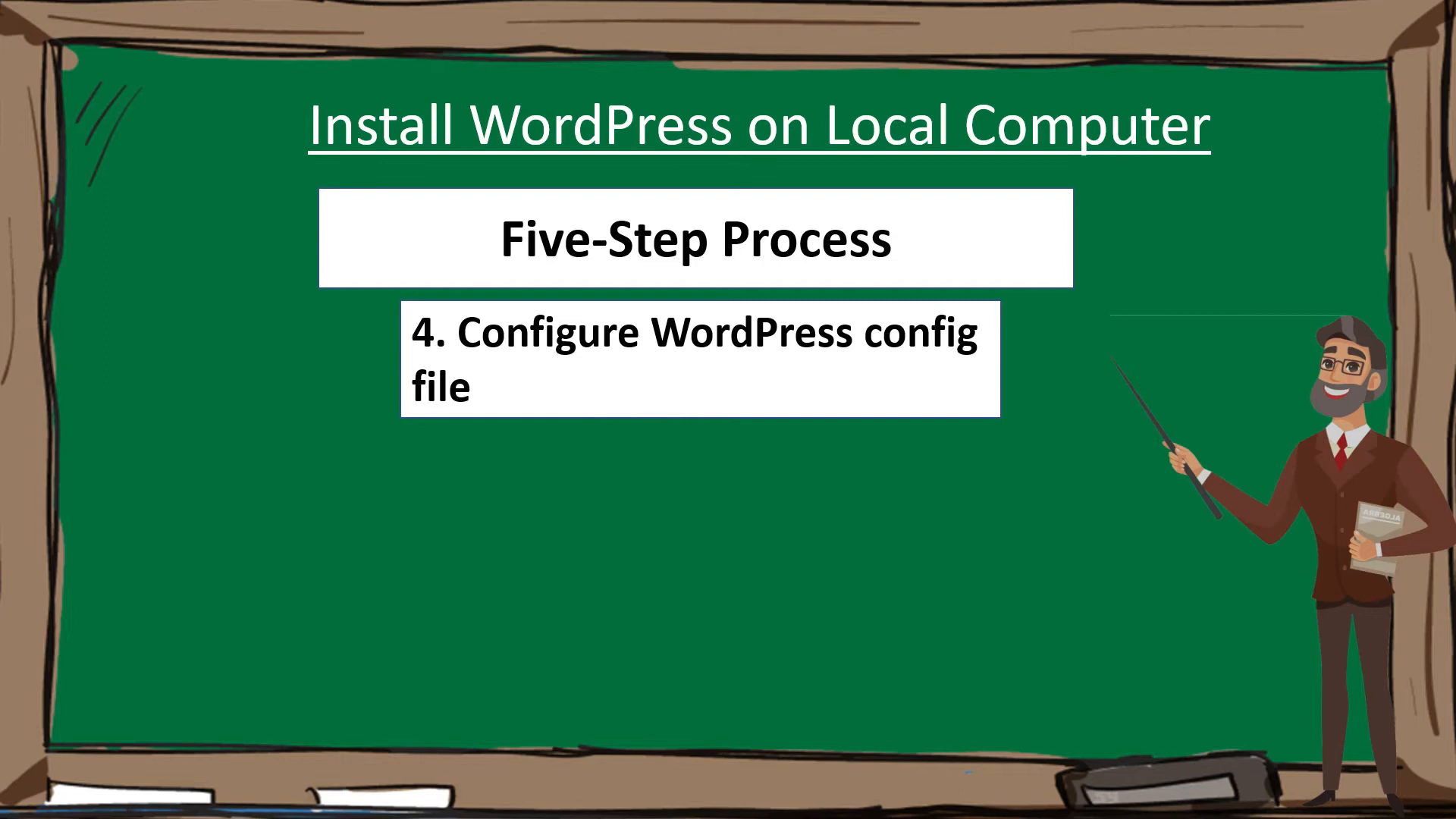
Switch from the slide to the dreamschool File Explorer window
key("alt+Tab")
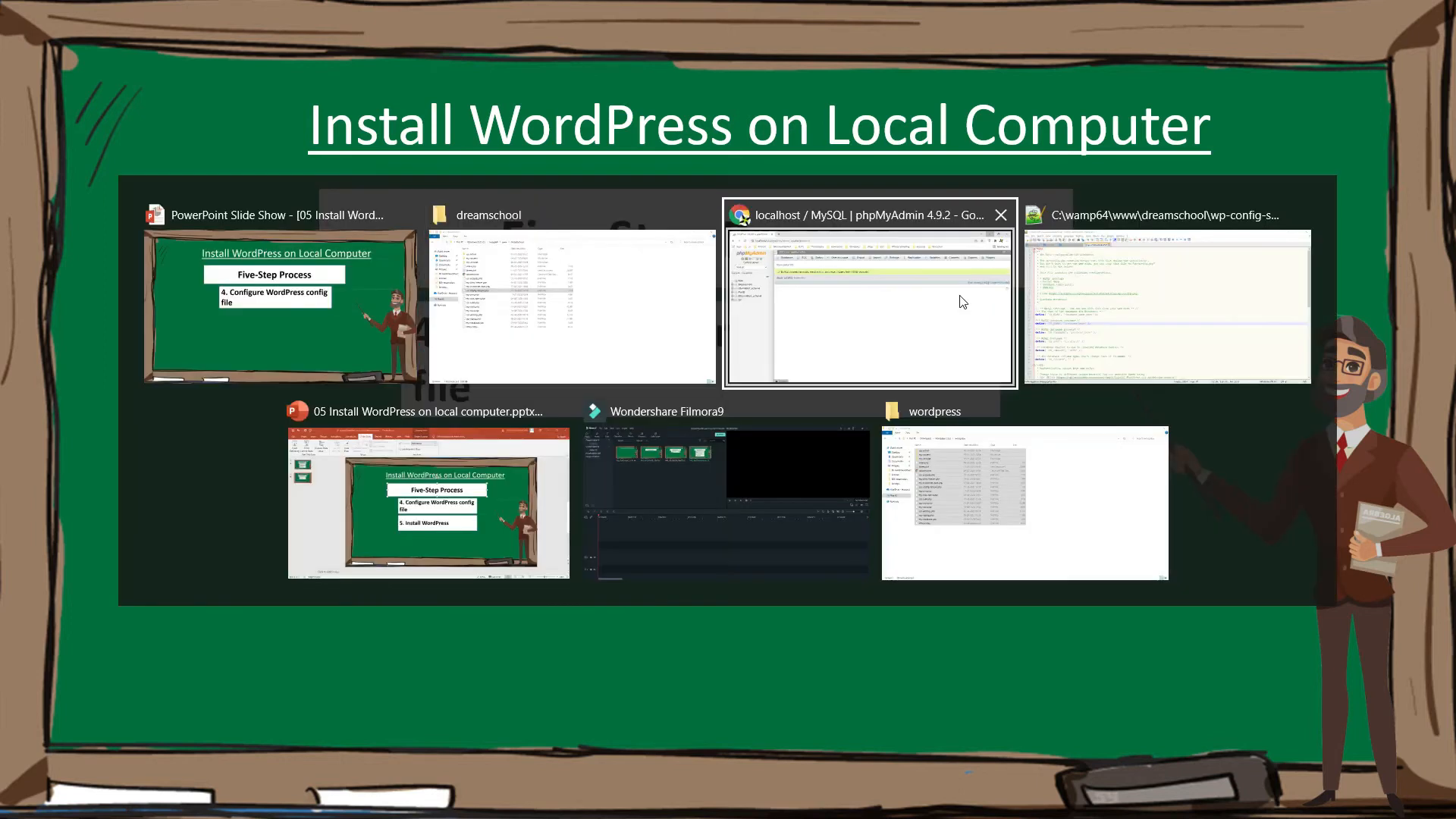
key("alt+shift+Tab")
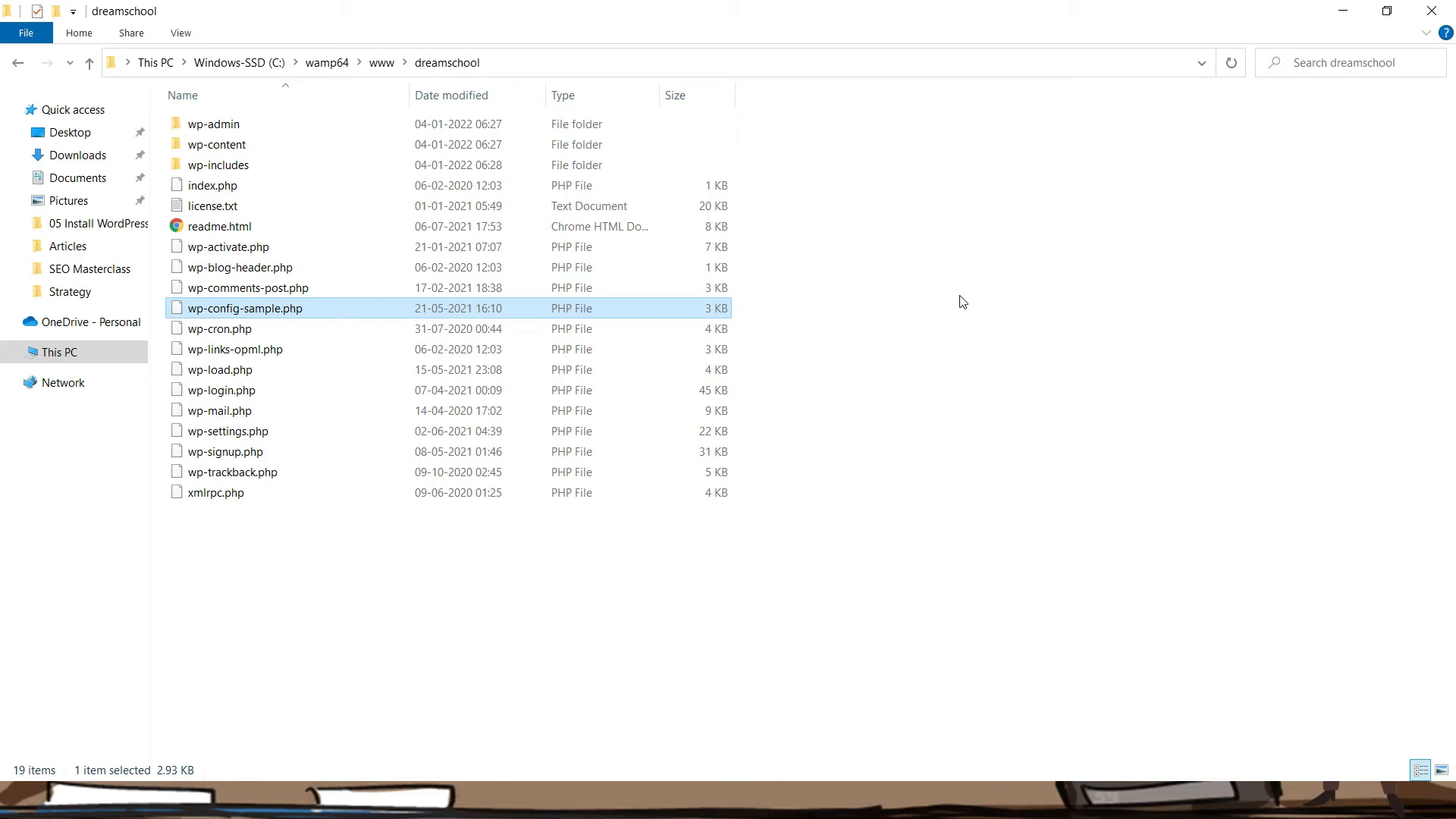
Duplicate wp-config-sample.php and rename the copy to wp-config.php
key("ctrl+v")
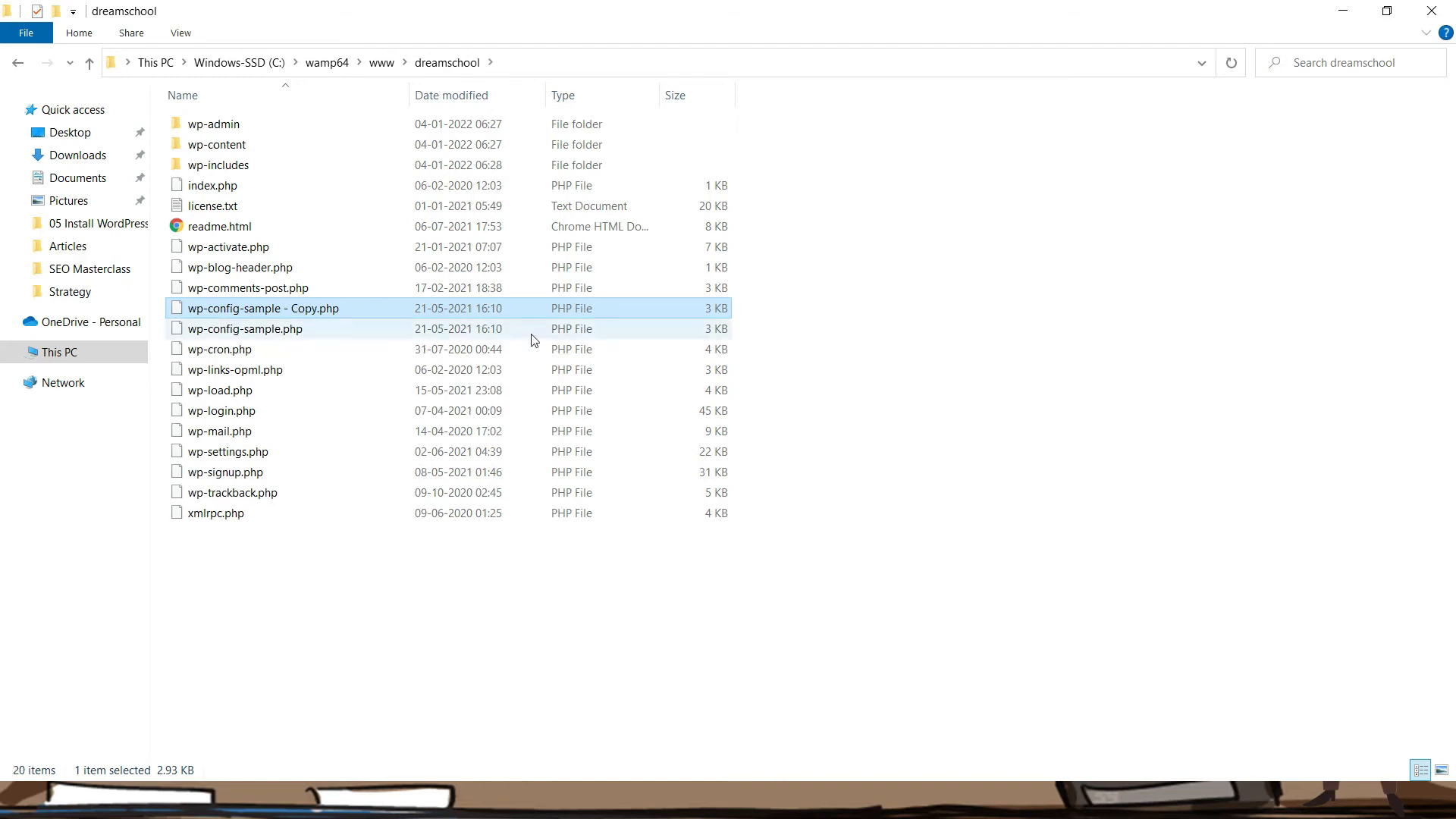
right_click(258, 309)
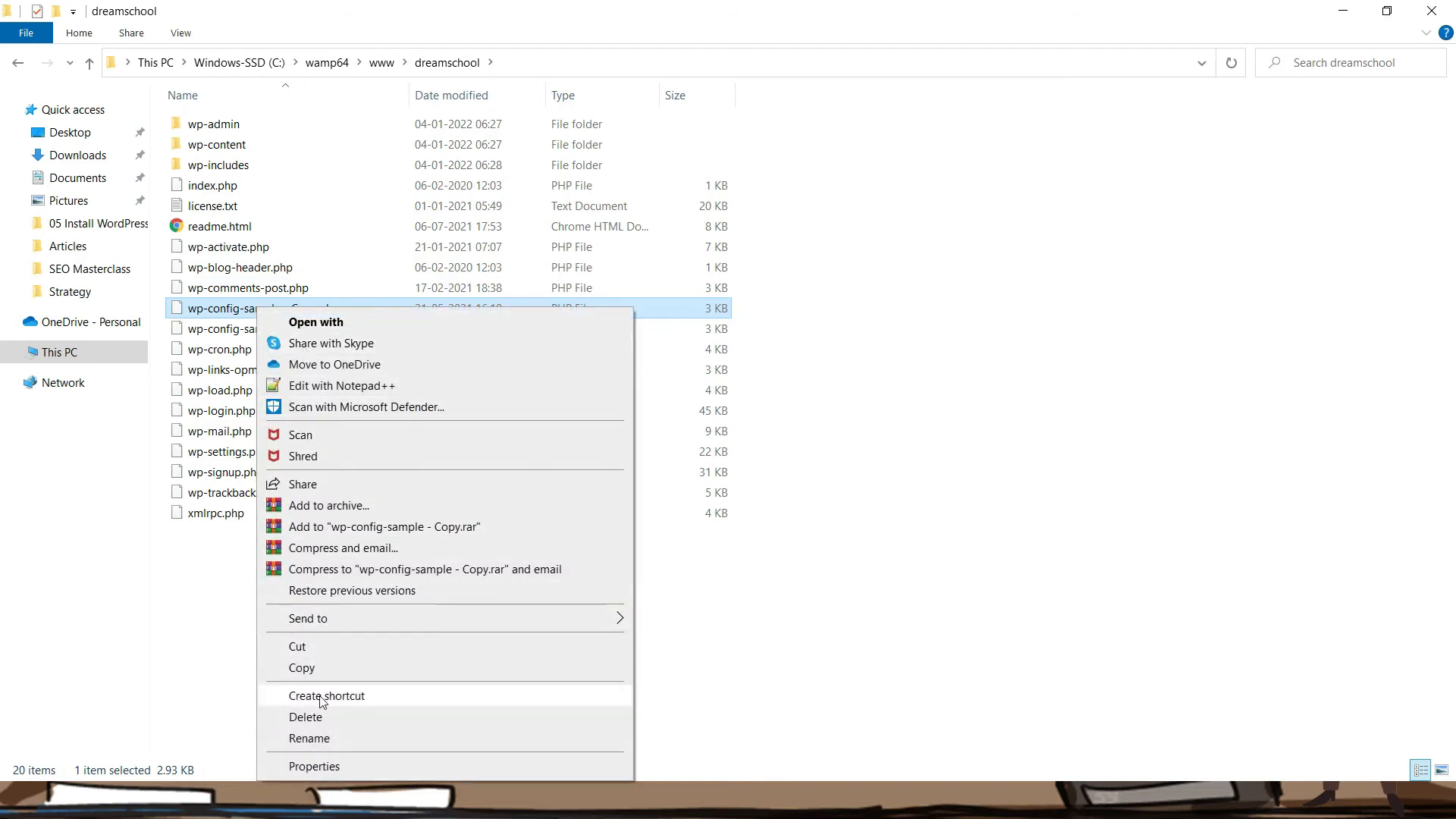
left_click(308, 738)
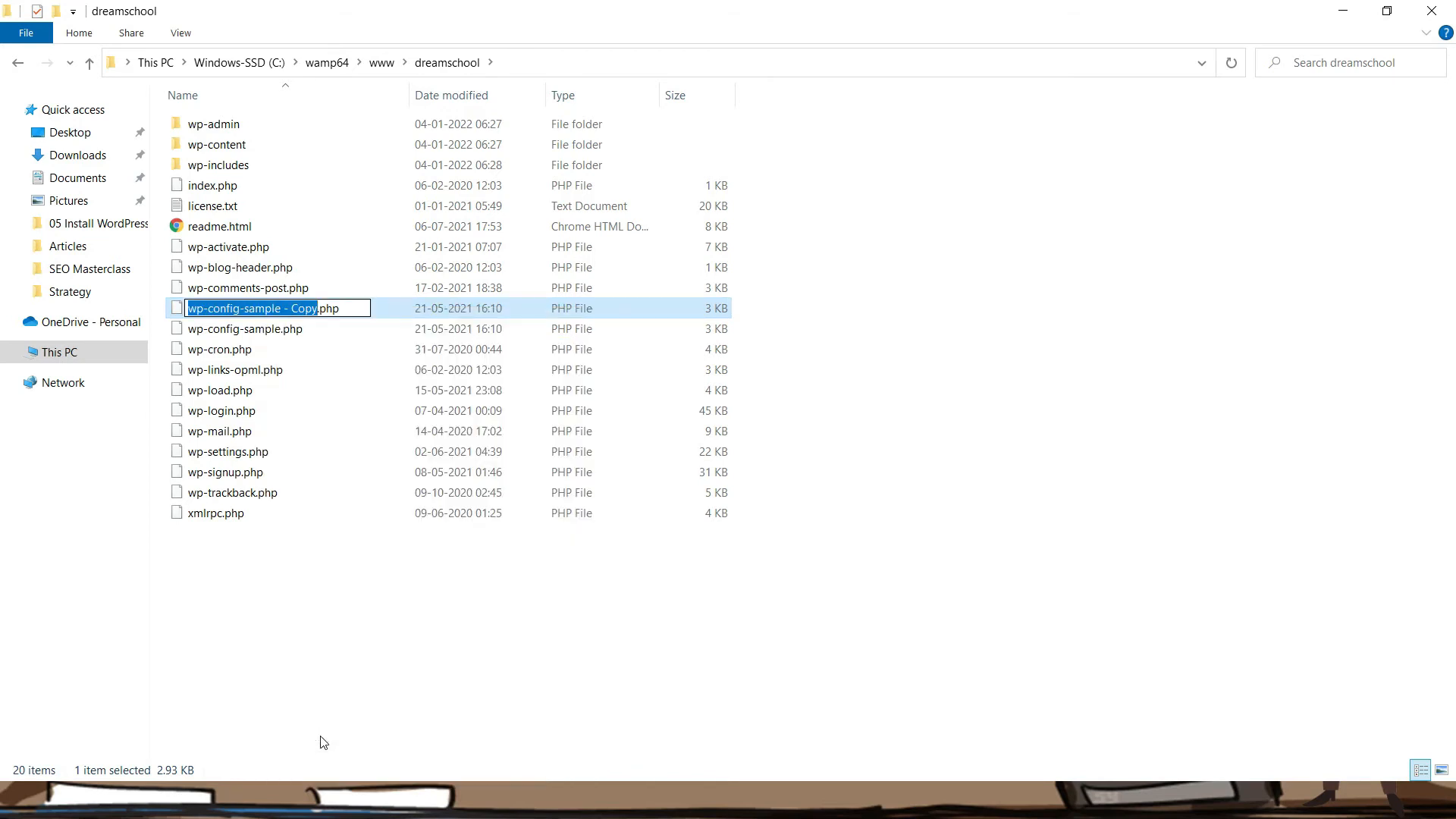
key("Right")
key("shift+Left")
key("shift+Left")
key("shift+Left")
key("shift+Left")
key("shift+Left")
key("shift+Left")
key("shift+Left")
key("shift+Left")
key("shift+Left")
key("shift+Left")
key("shift+Left")
key("shift+Left")
key("shift+Left")
key("shift+Left")
key("BackSpace")
key("Return")
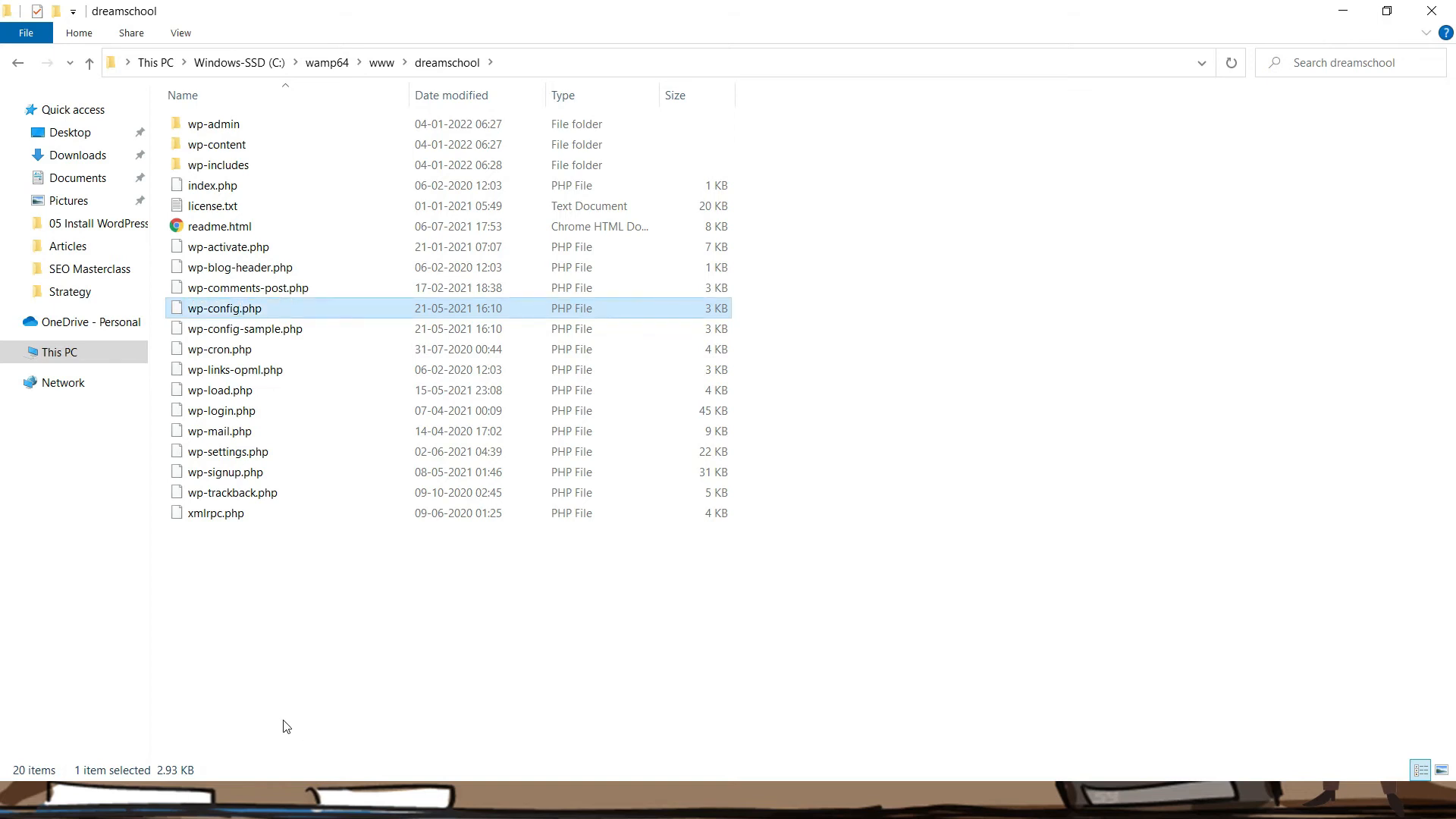
right_click(302, 312)
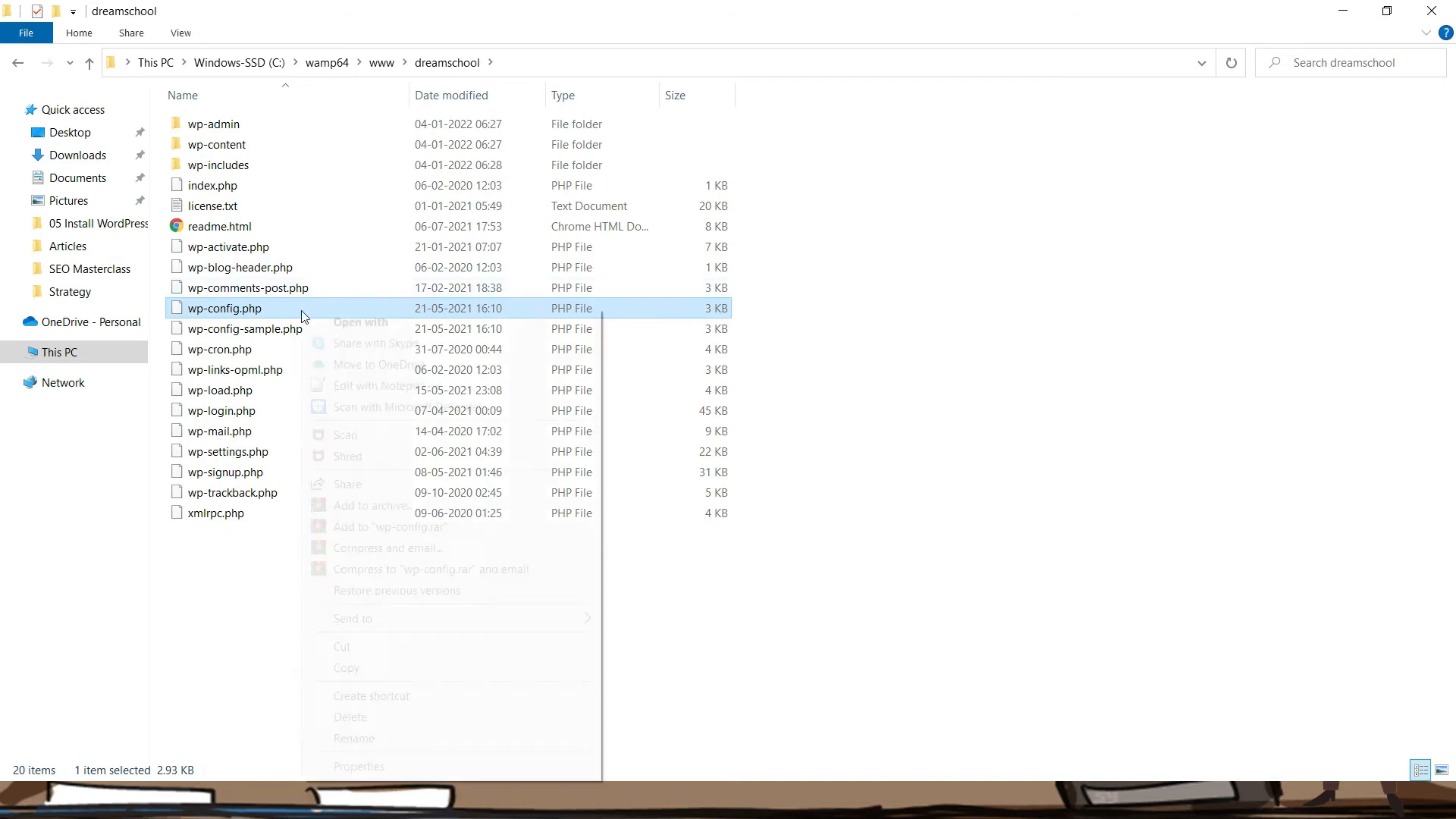
Edit wp-config.php in Notepad++, setting DB_NAME to dreamschool, and save
left_click(369, 387)
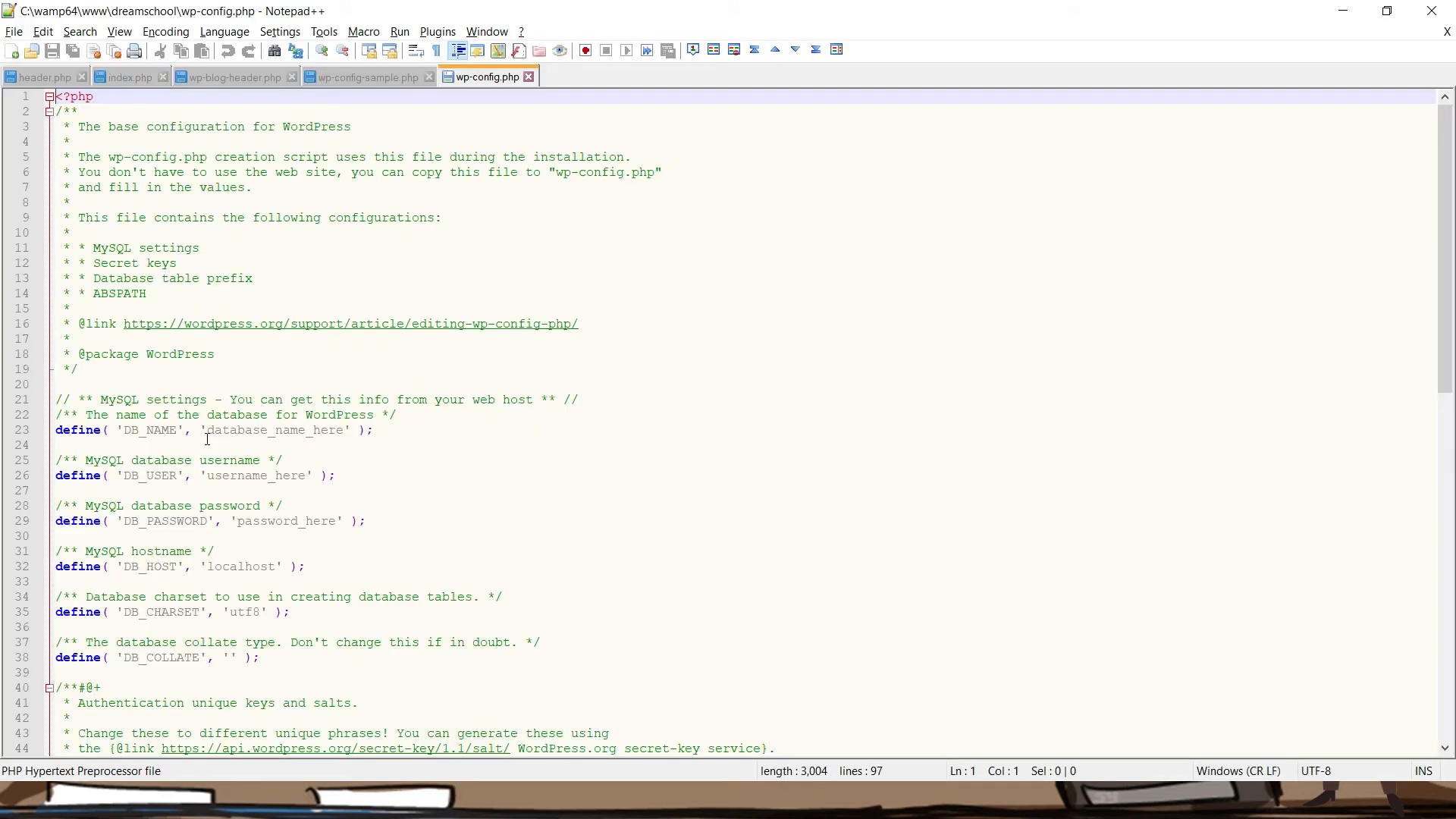
left_click(132, 430)
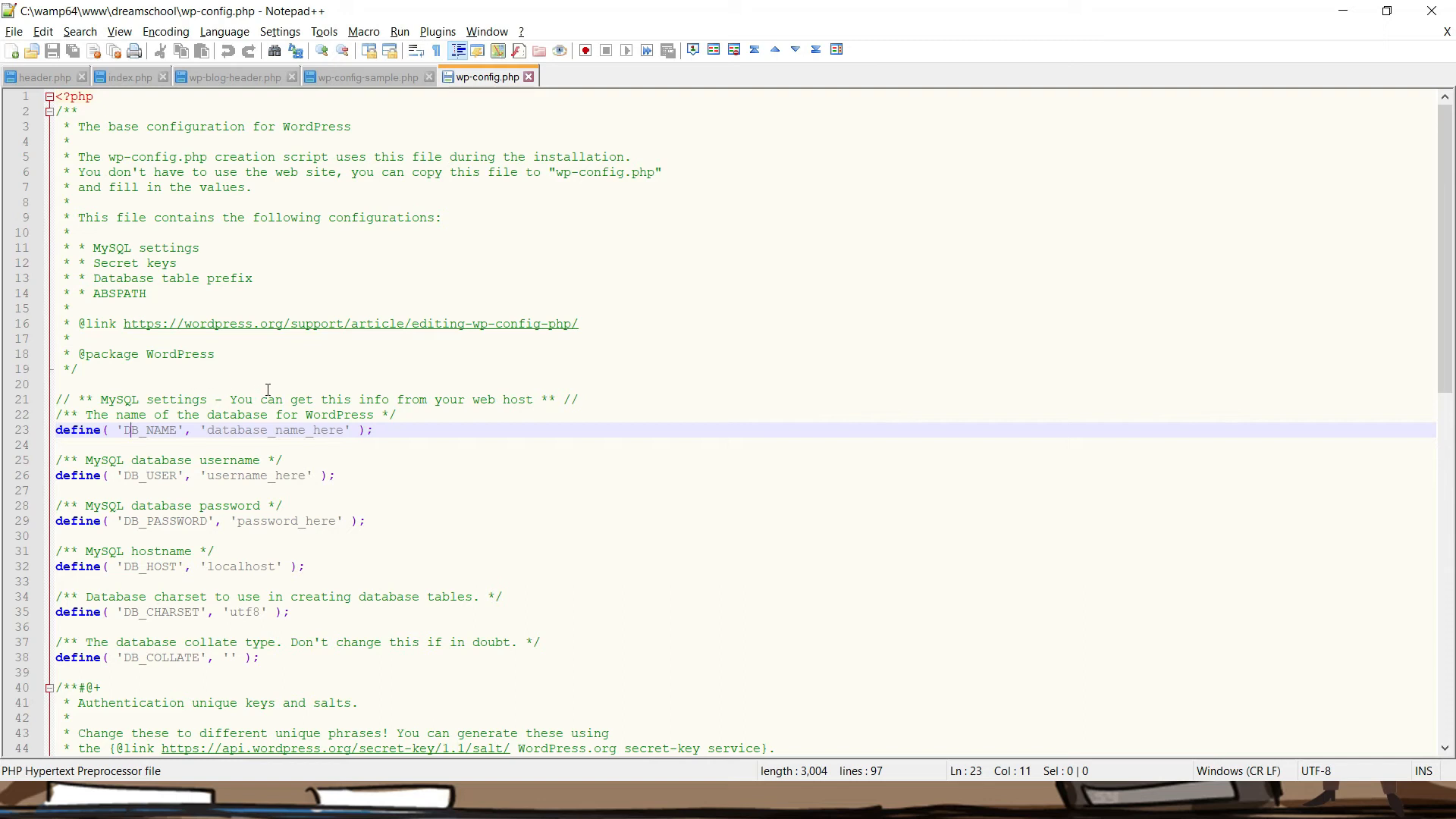
double_click(221, 430)
type("dreams")
type("hoo")
key("BackSpace")
key("BackSpace")
key("BackSpace")
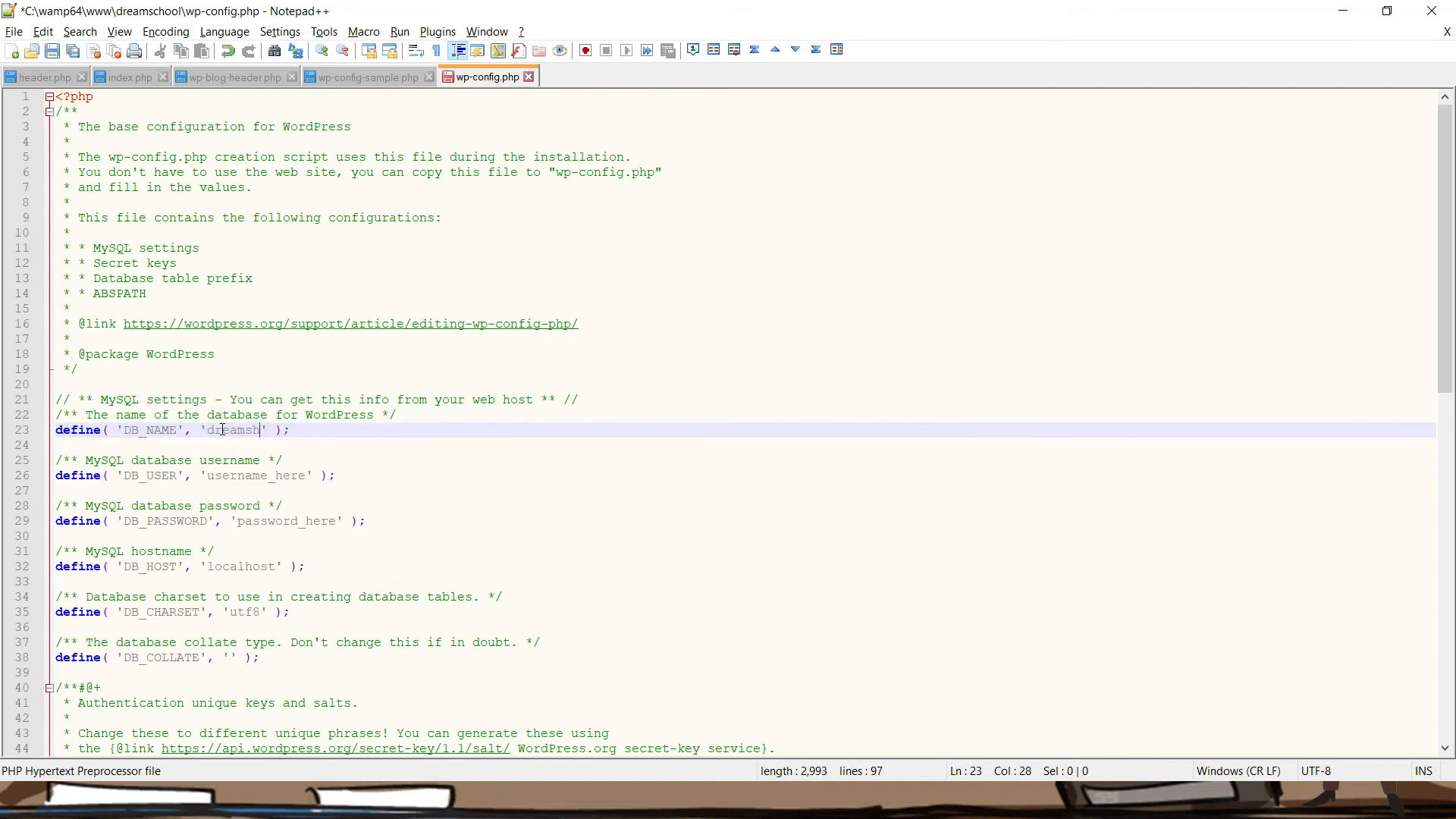
type("chool")
key("ctrl+s")
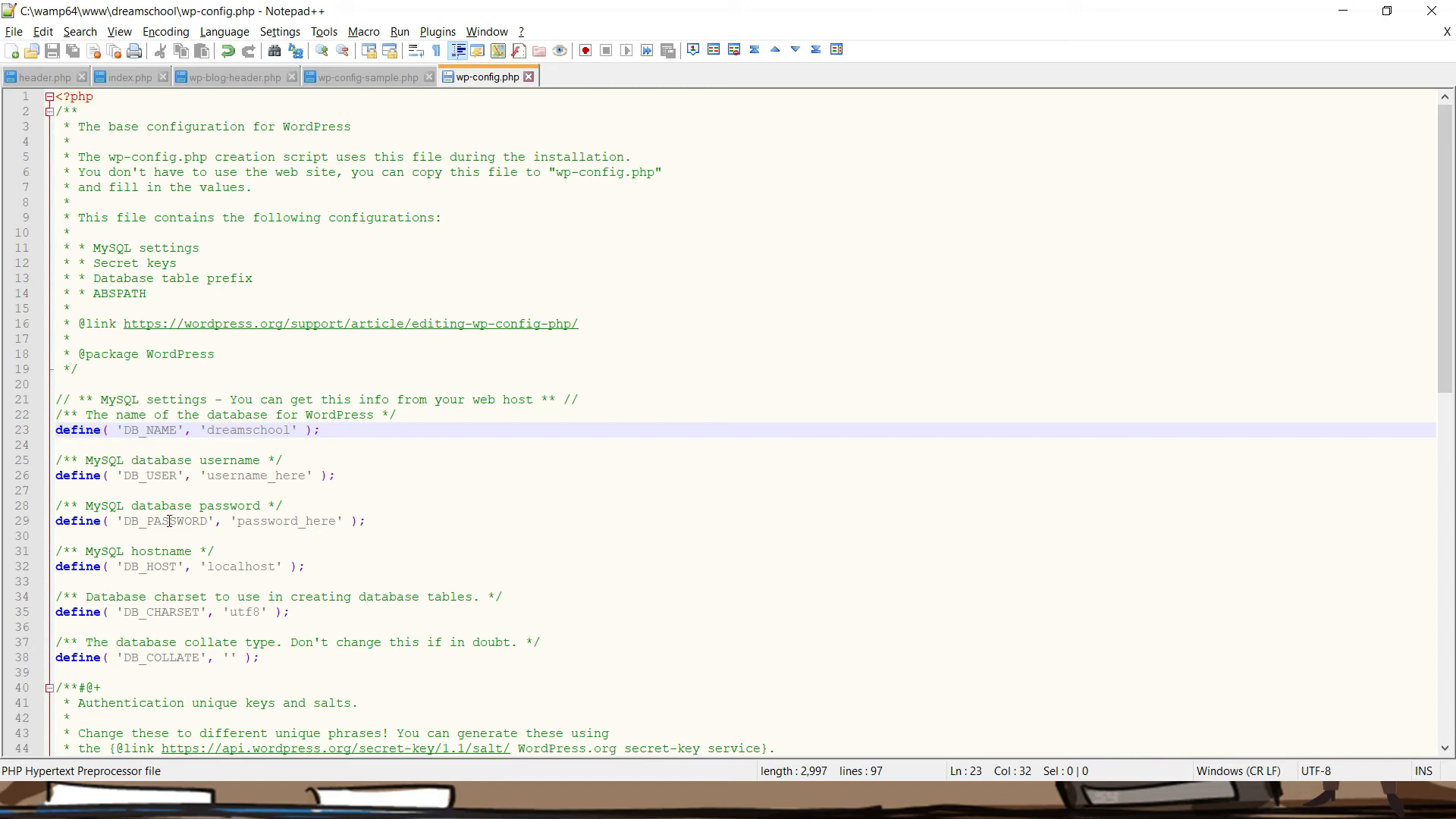
Set DB_USER to root, empty DB_PASSWORD, and save wp-config.php
double_click(265, 522)
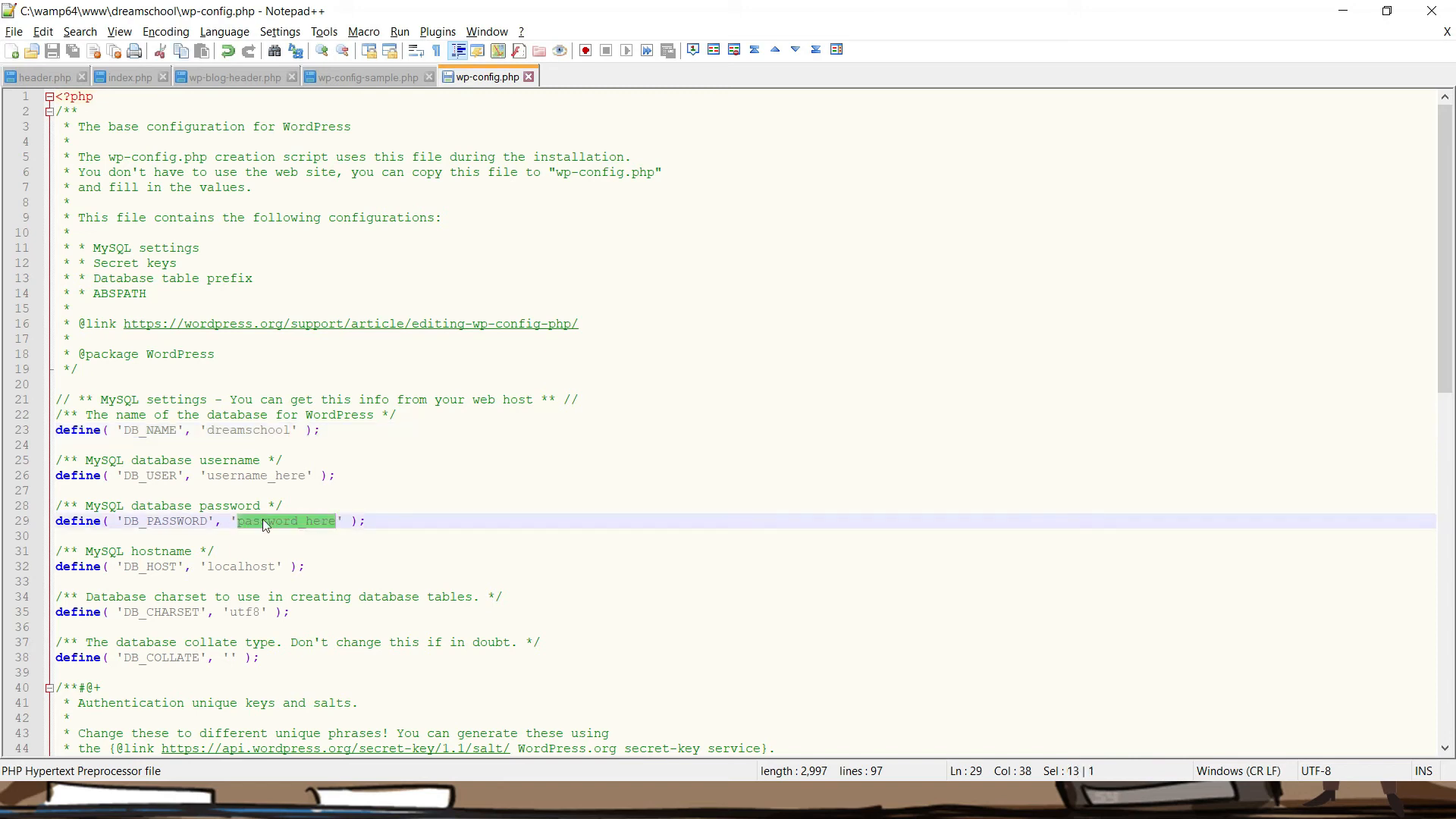
double_click(257, 476)
type("root")
key("ctrl+s")
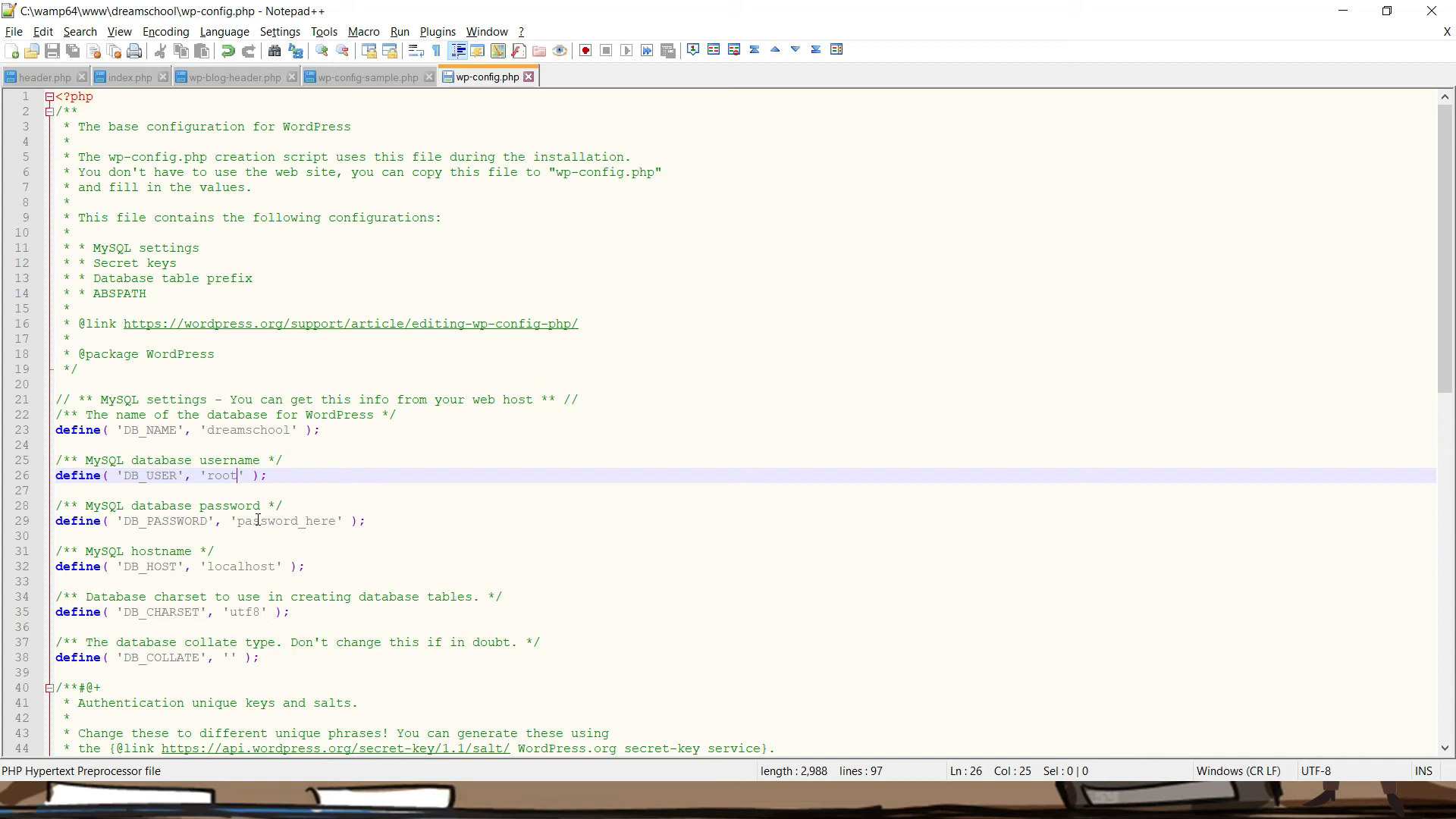
double_click(276, 525)
key("BackSpace")
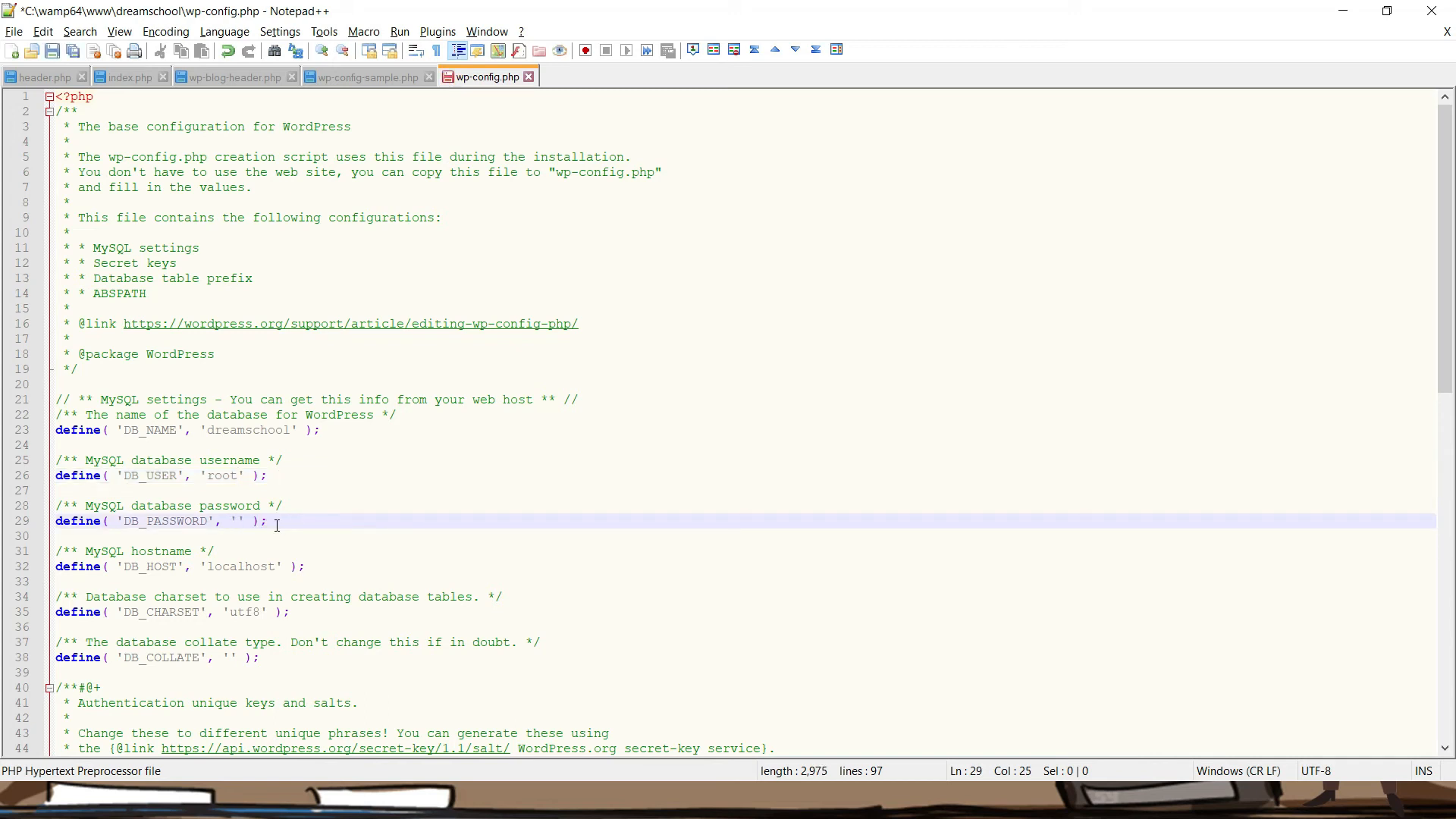
key("ctrl+s")
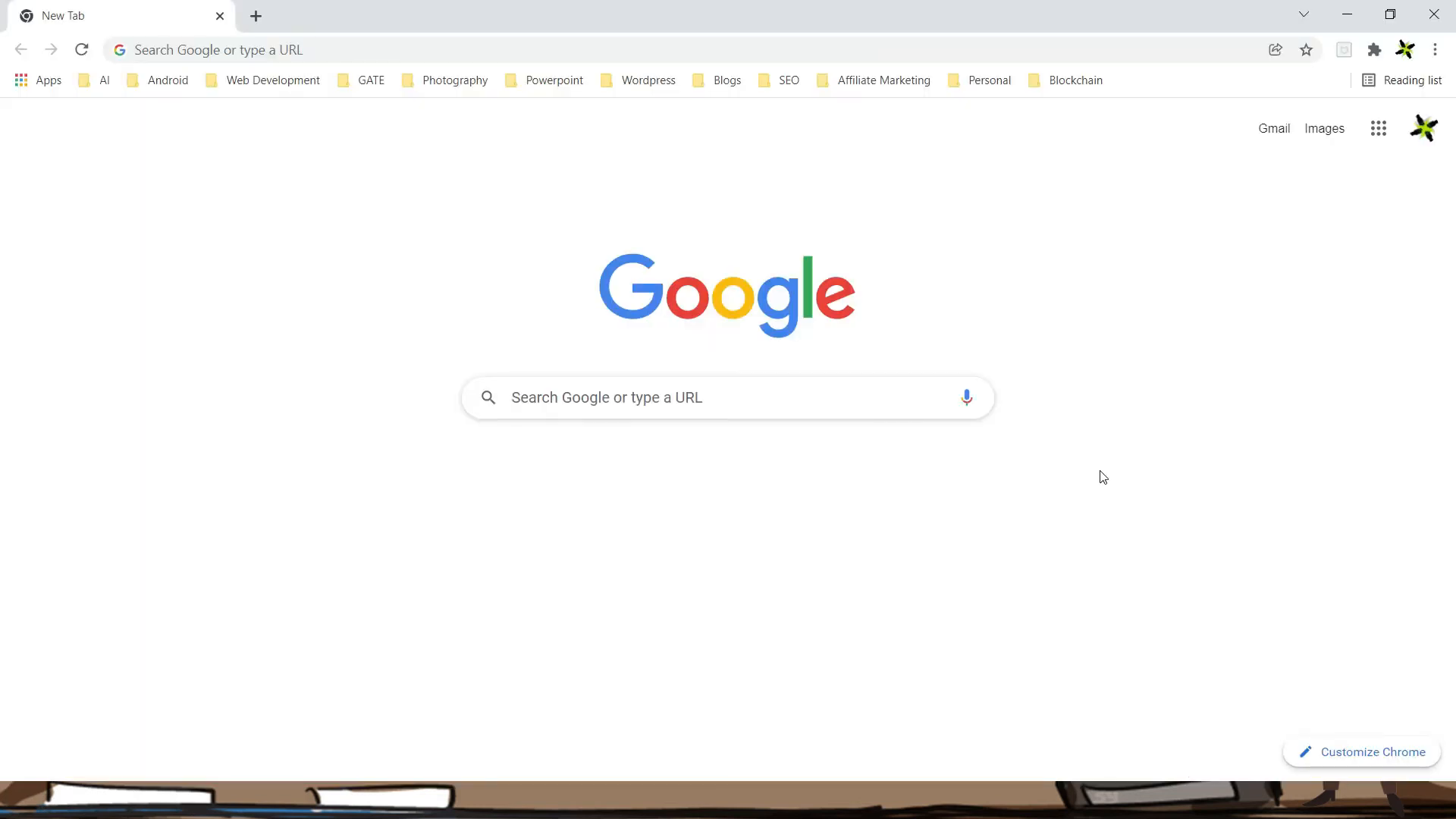
left_click(619, 51)
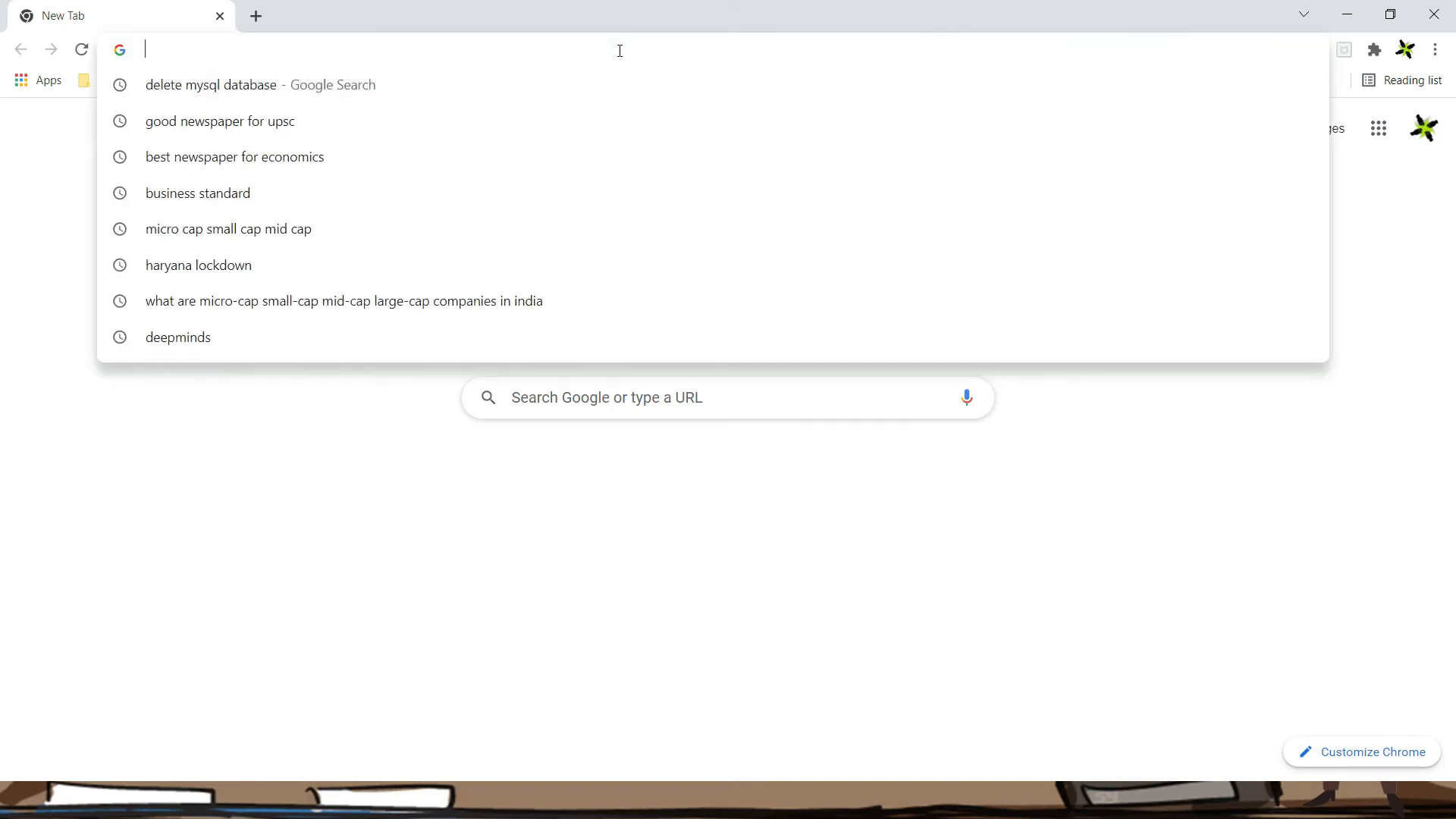
type("hhtp")
key("BackSpace")
key("BackSpace")
key("BackSpace")
key("BackSpace")
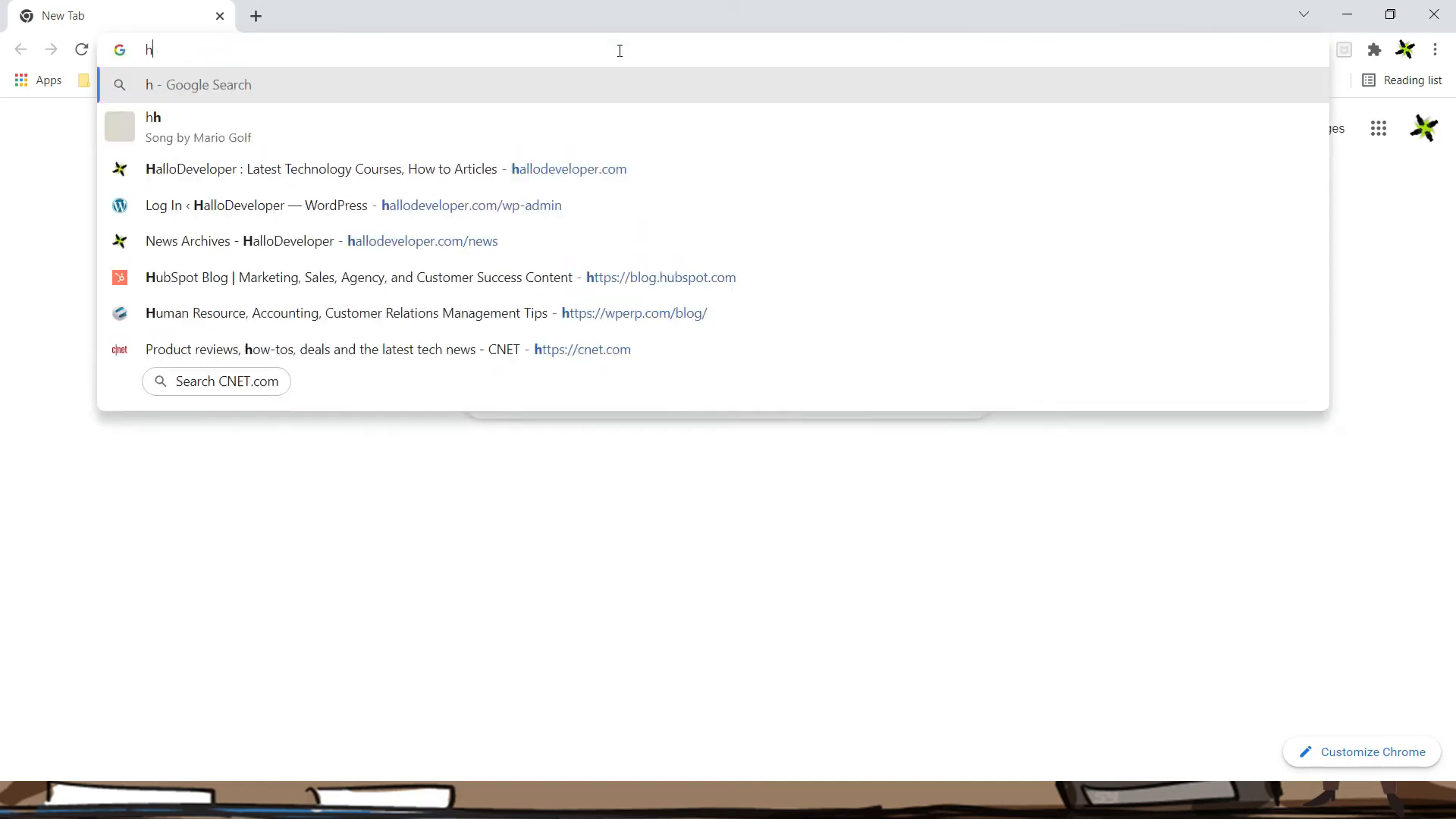
type("htt")
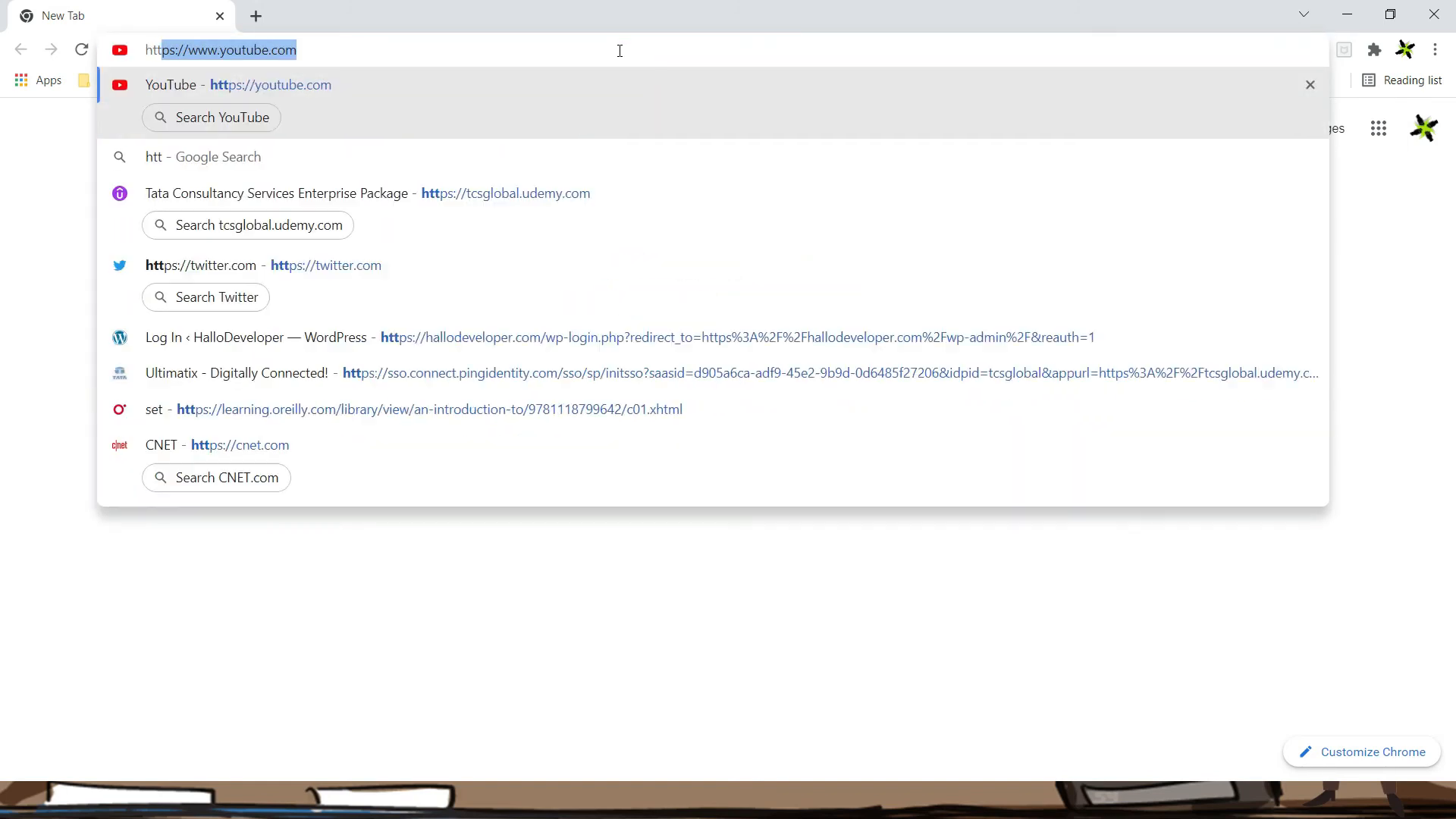
type("p://")
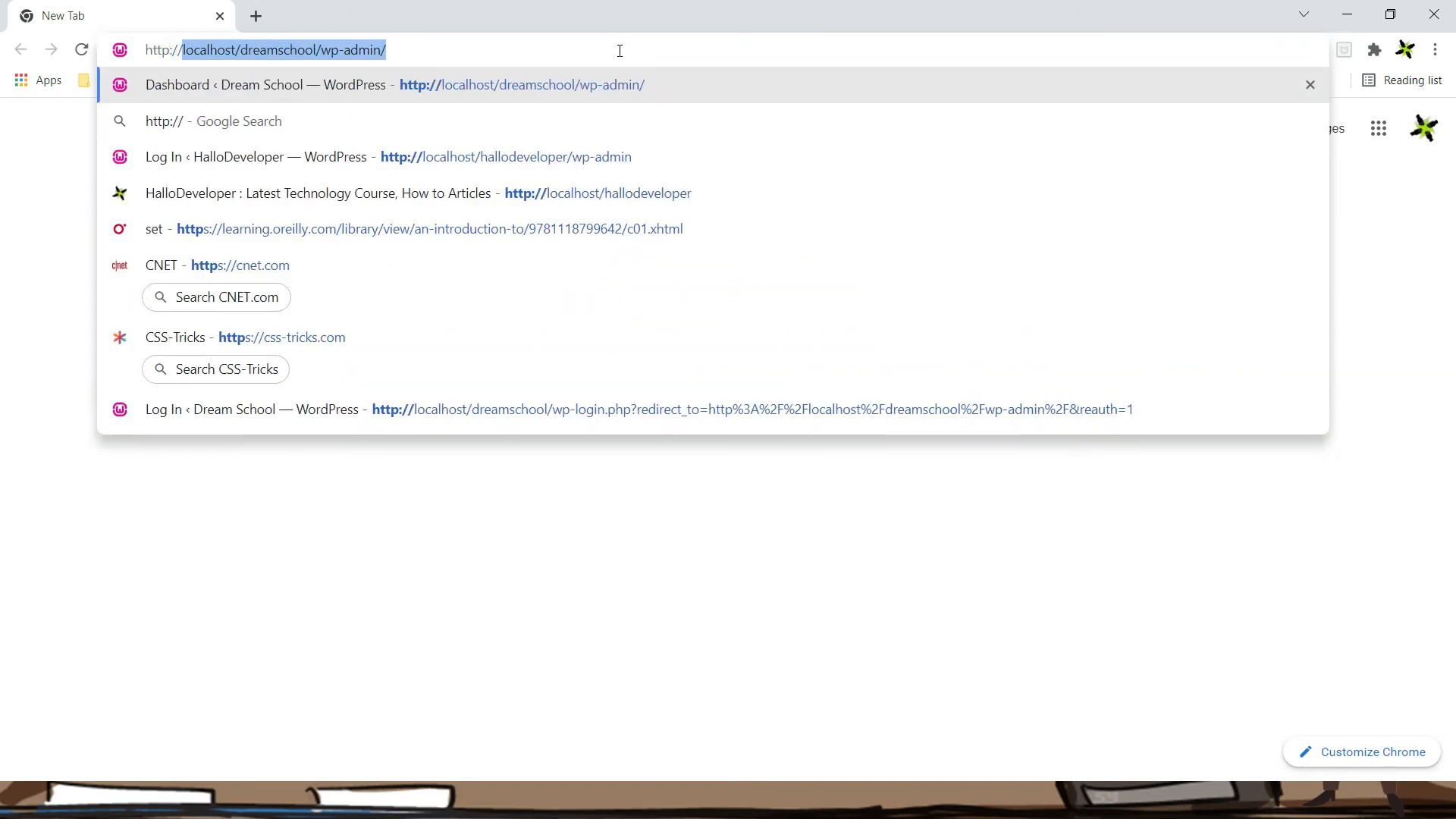
type("local")
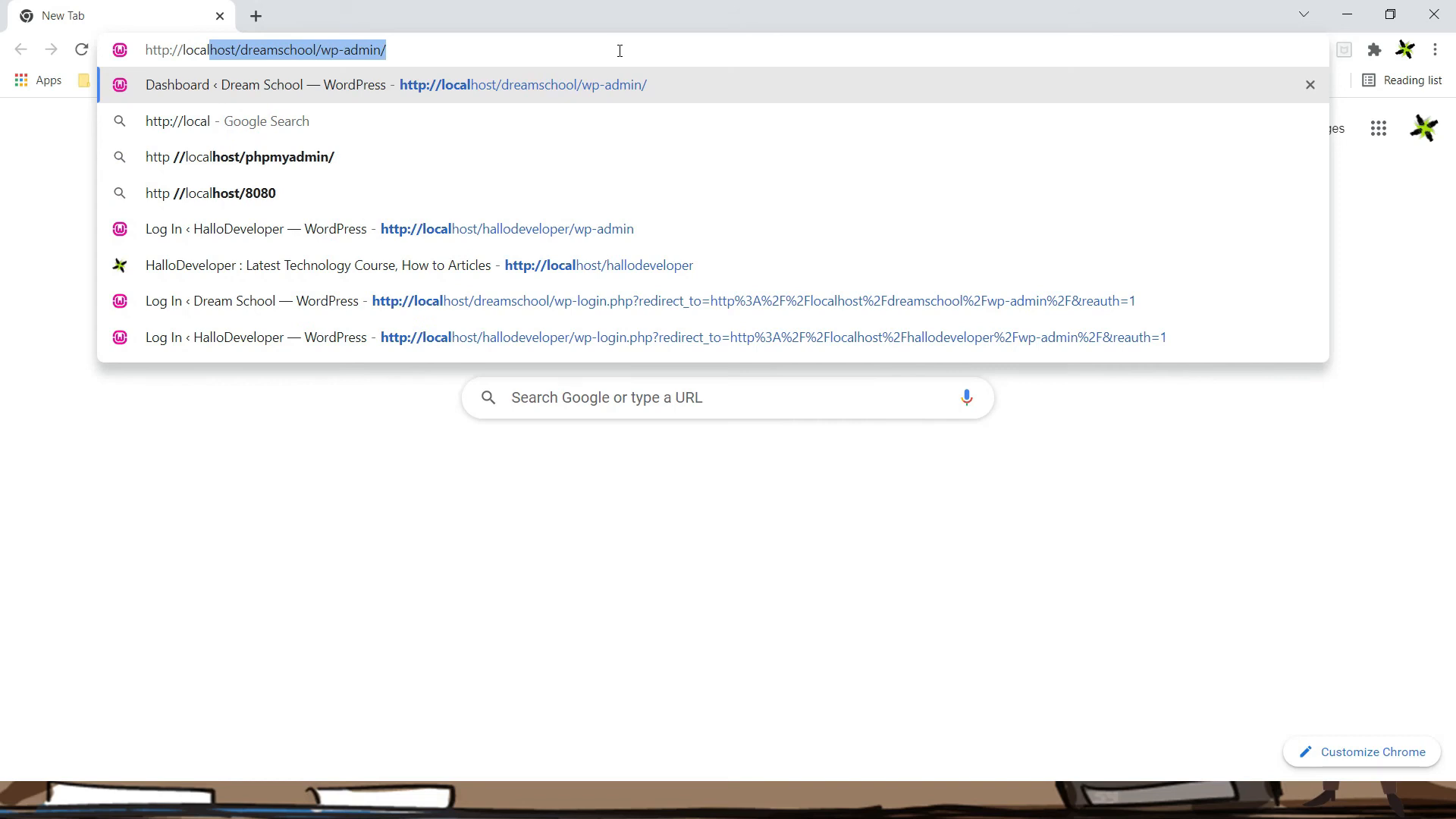
type("host")
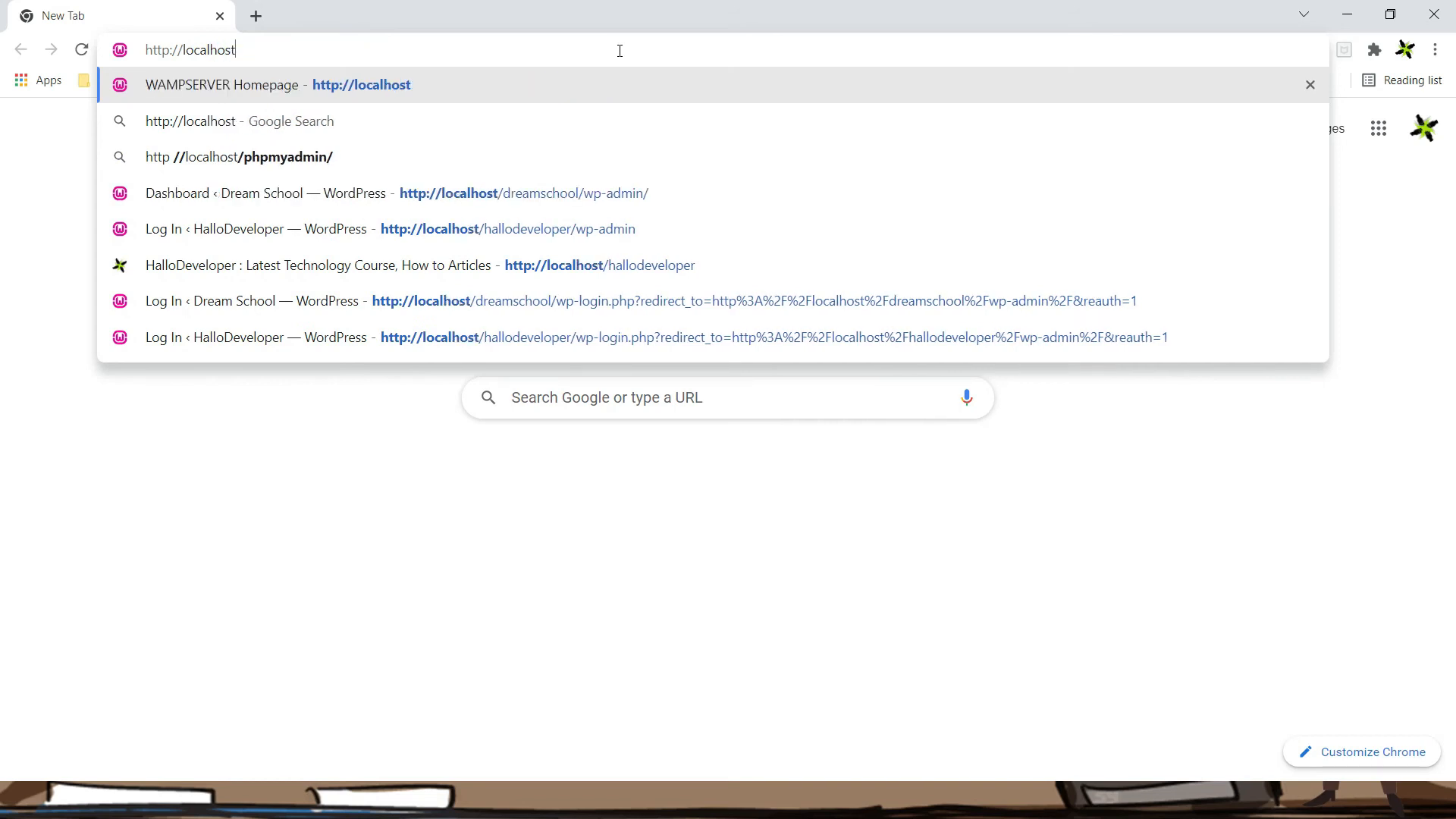
type("/dream")
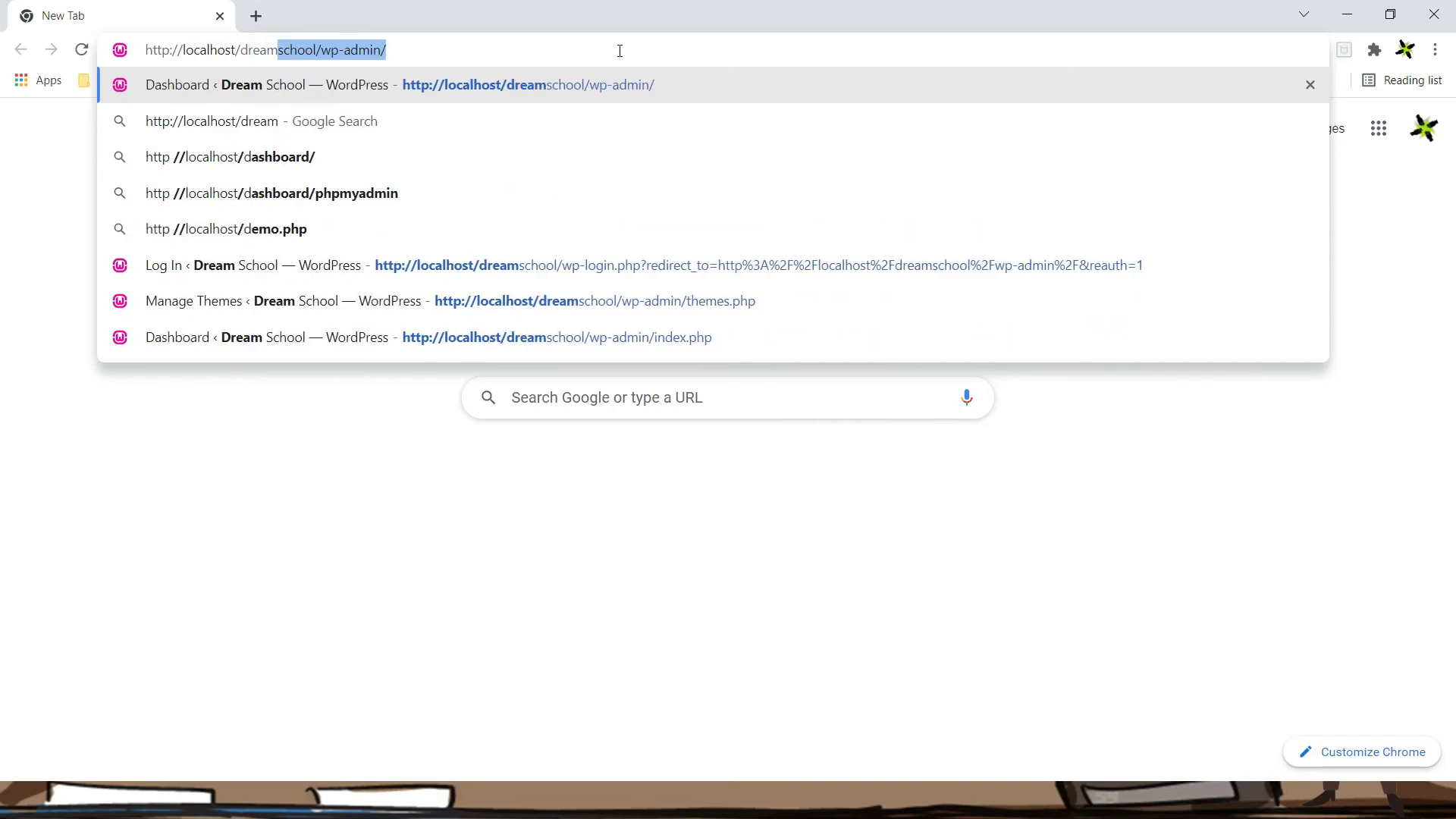
type("school")
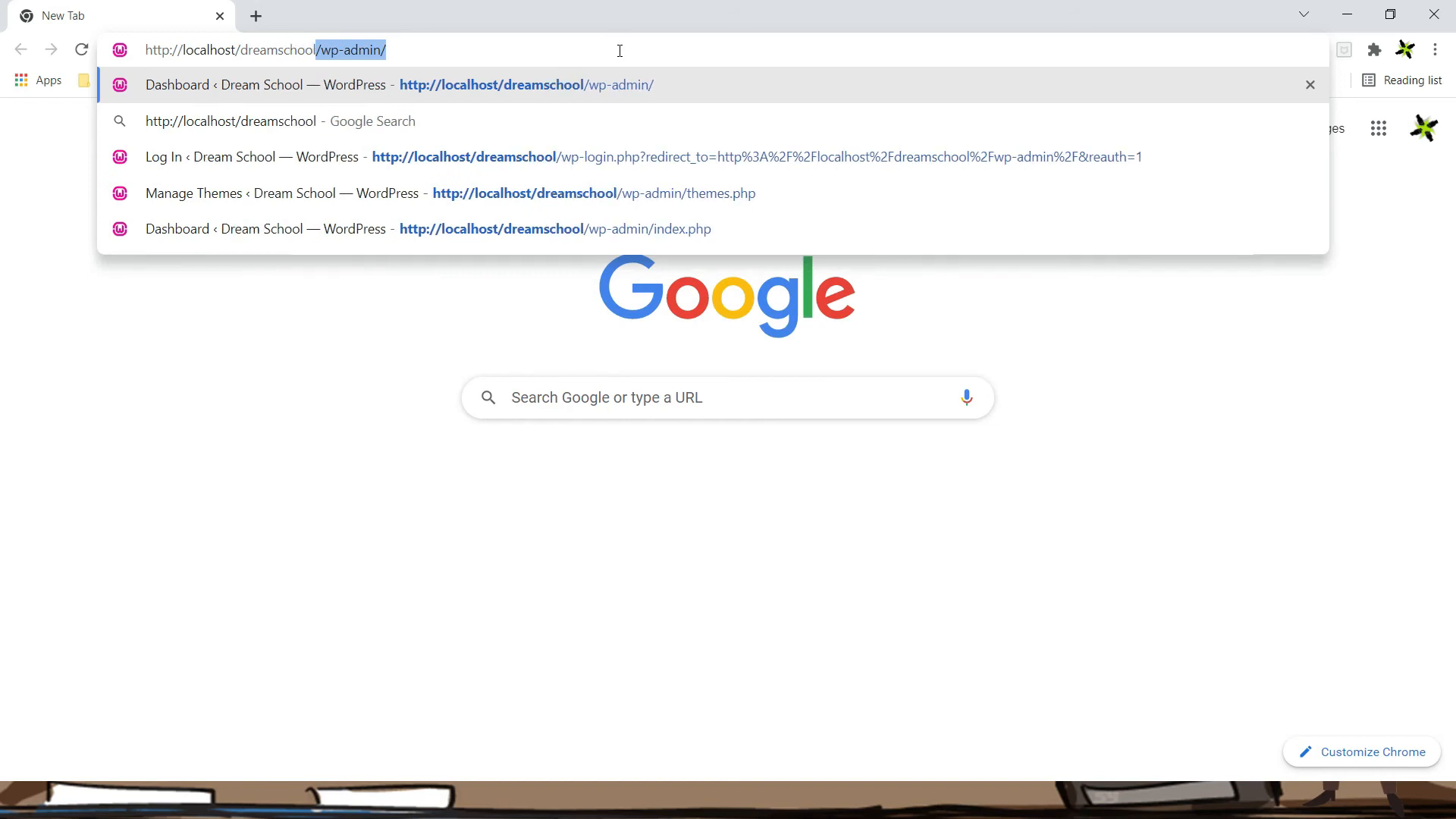
key("Delete")
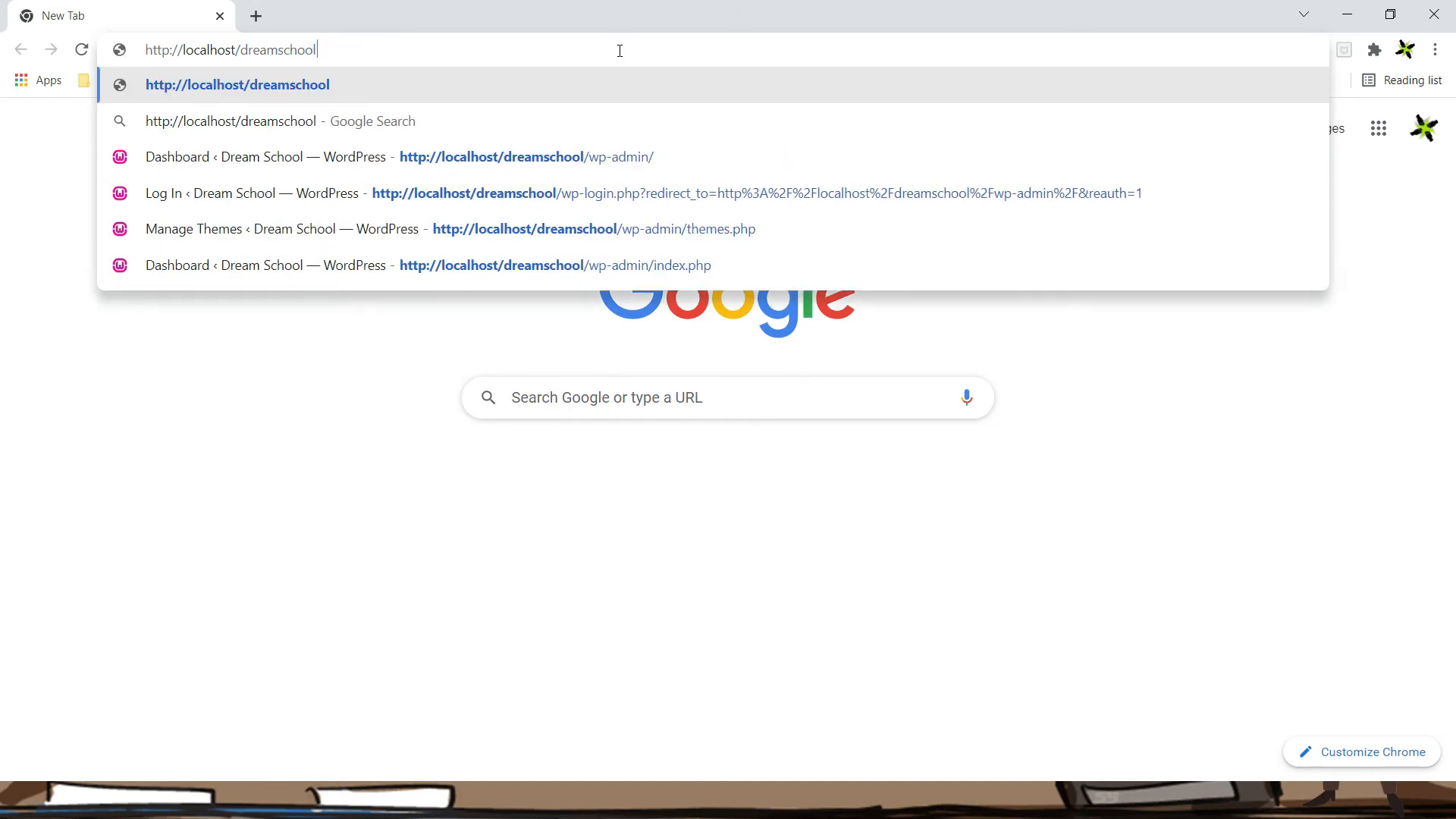
key("Return")
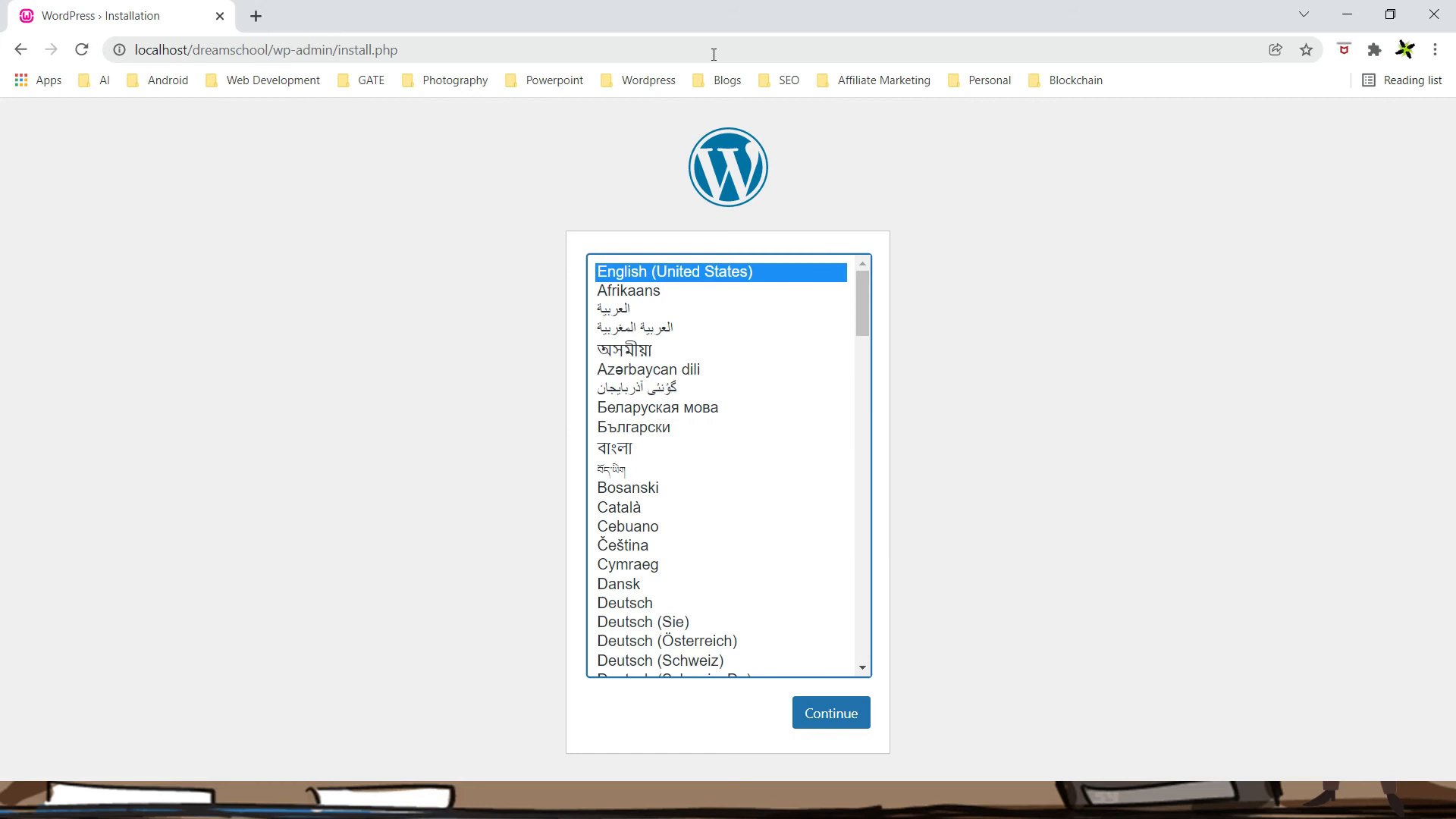
Keep English (United States) and set the Site Title to 'Dream School'
left_click(835, 722)
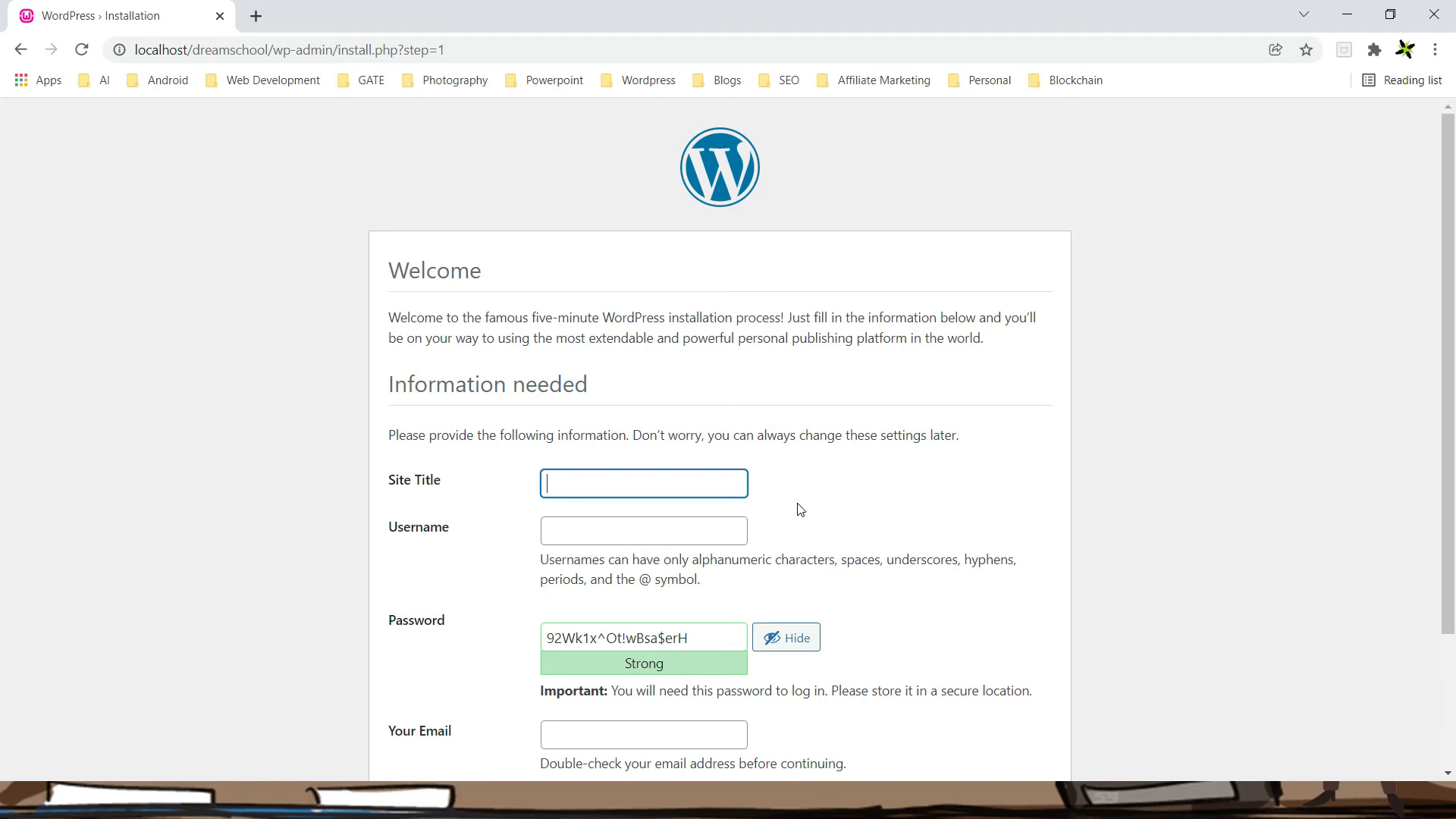
type("Dream")
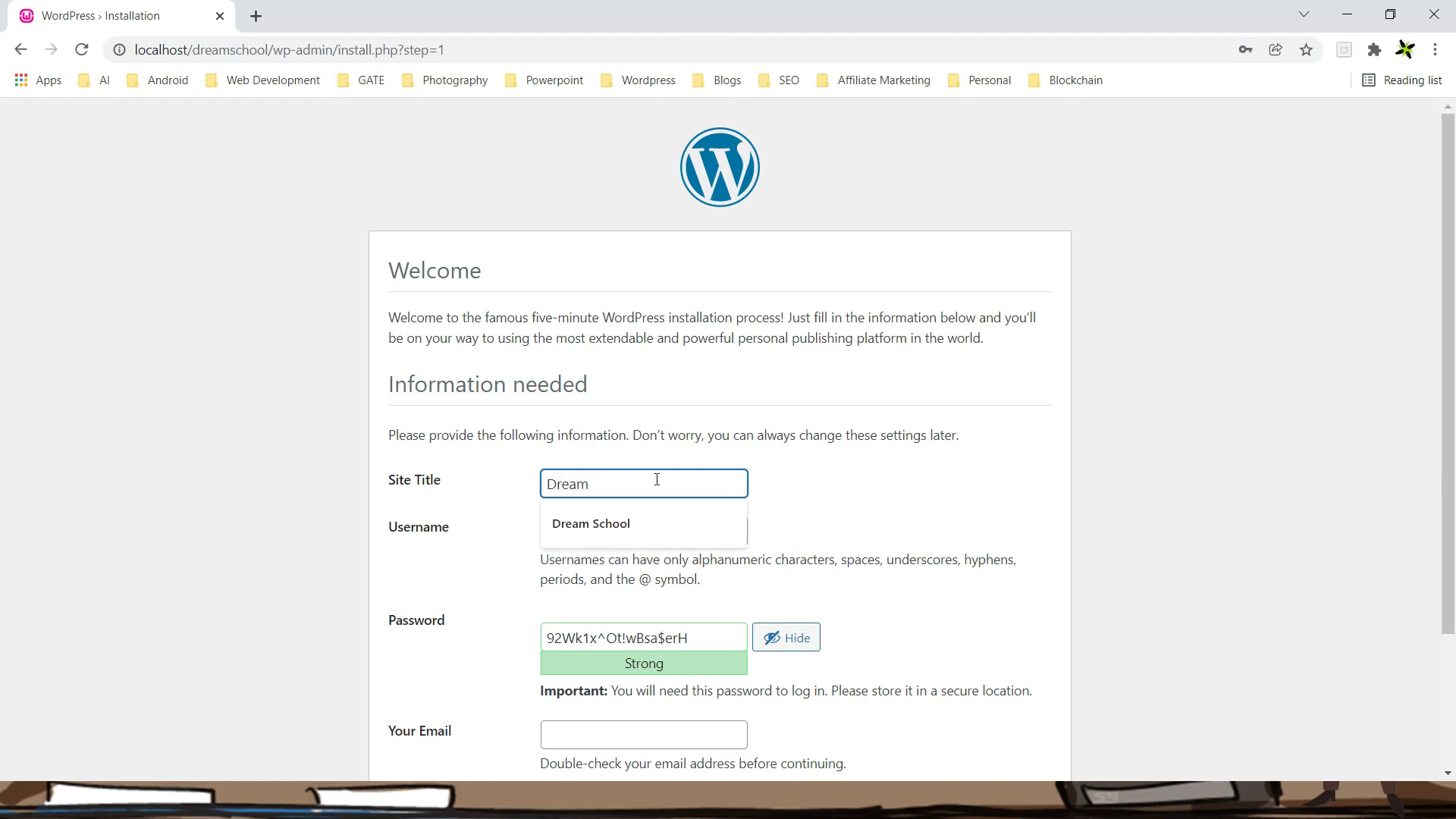
key("Down")
key("Return")
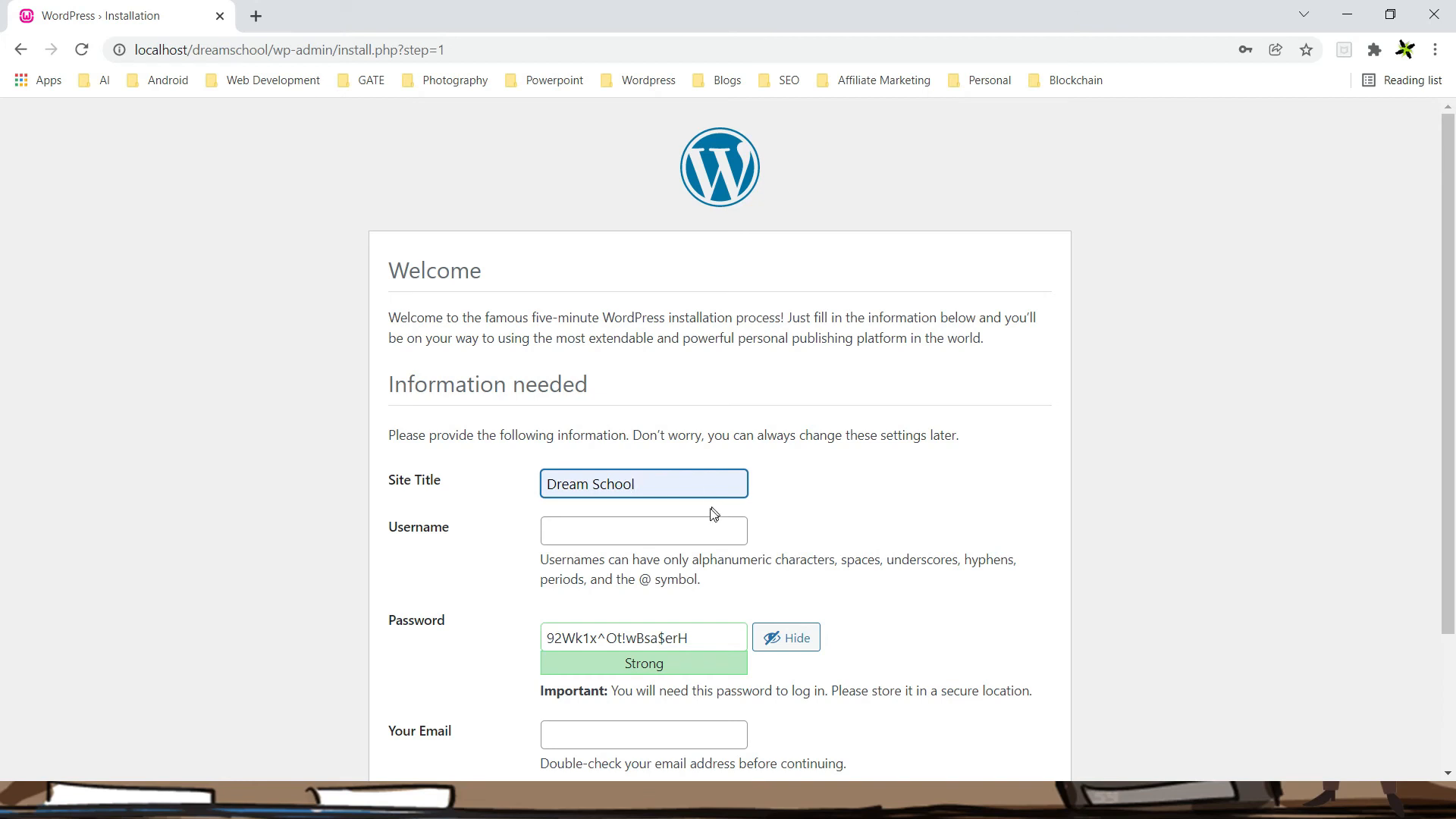
Fill in the admin username from autofill and select the generated password
left_click(659, 534)
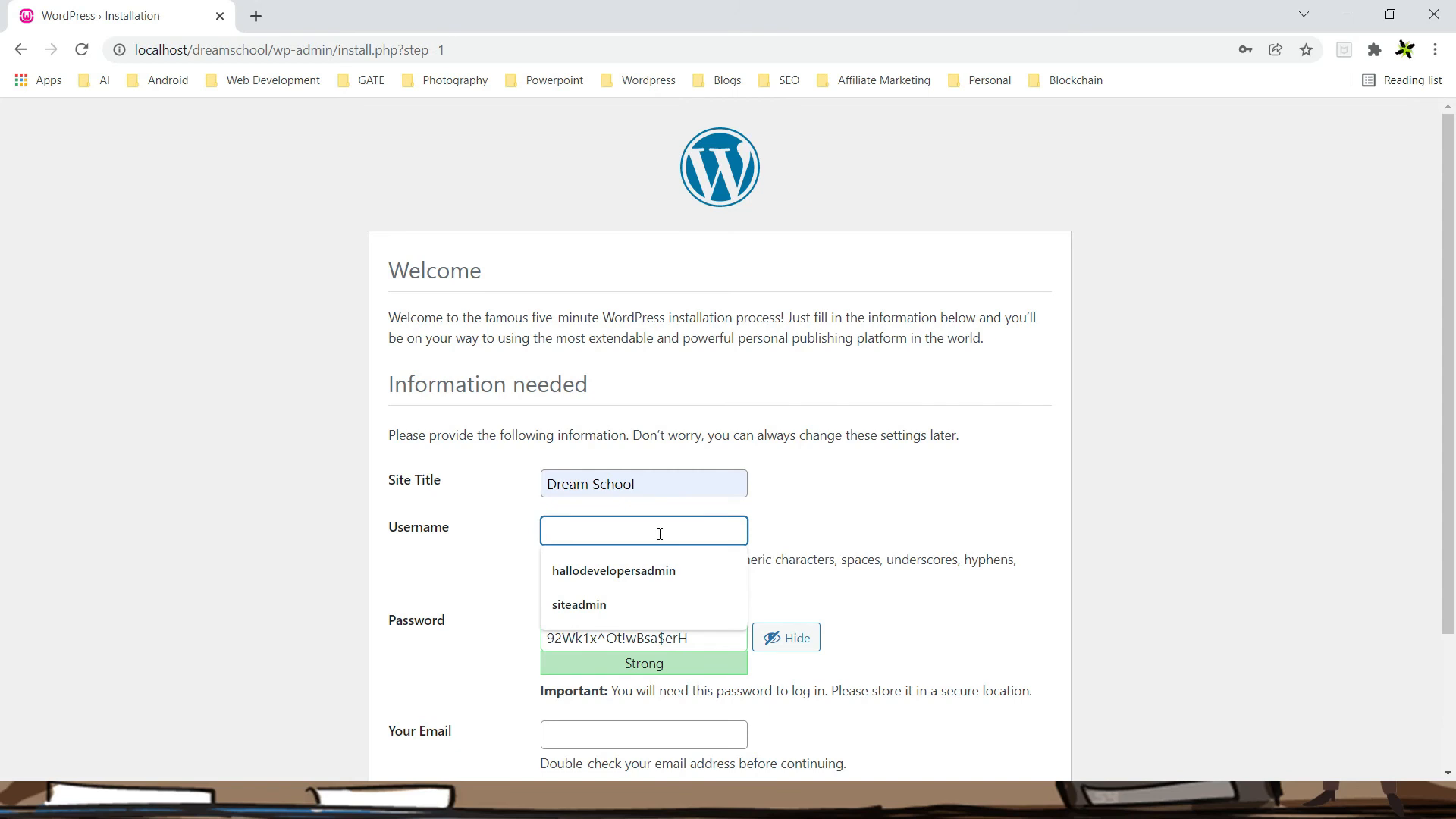
type("site")
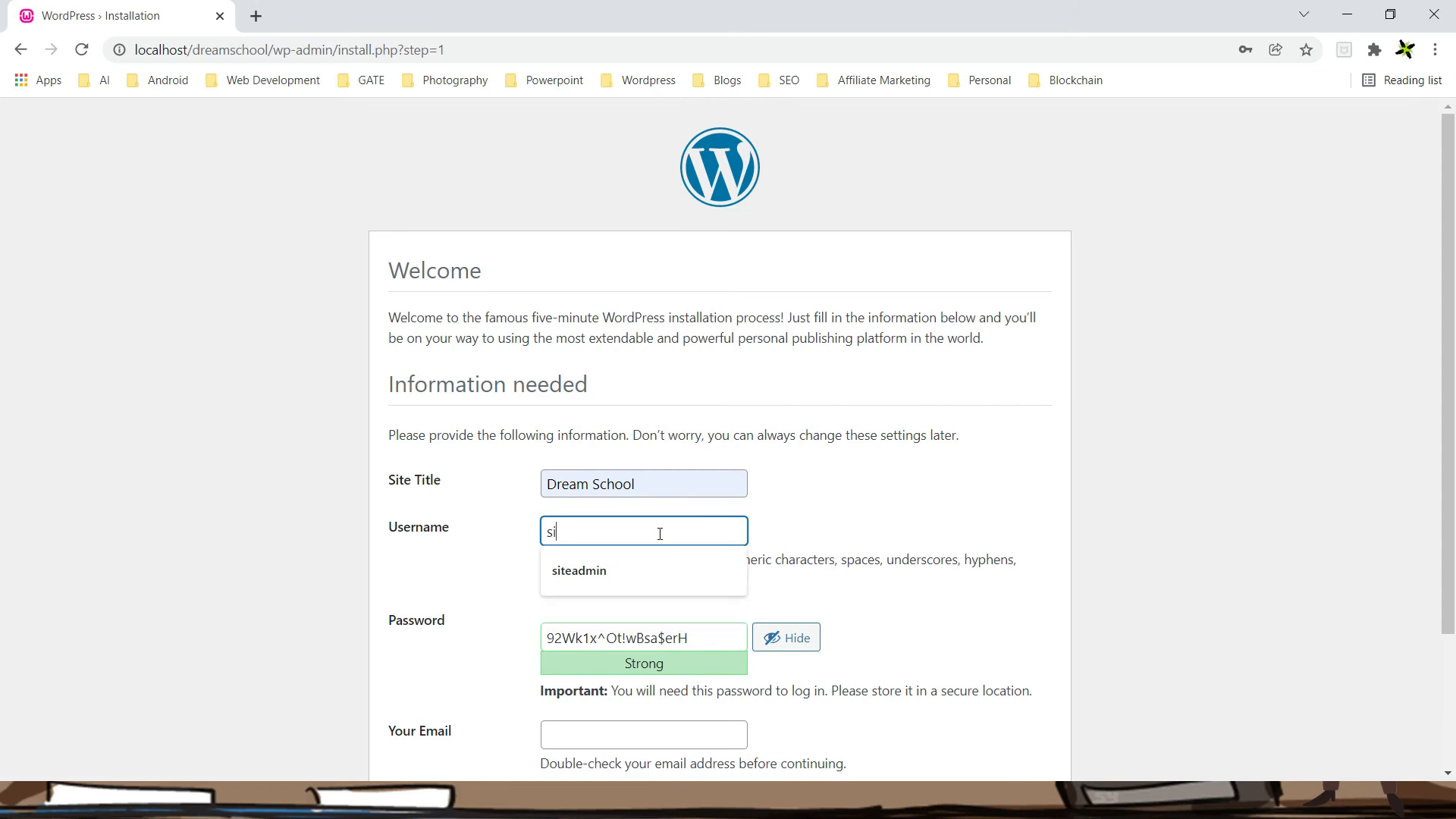
key("Down")
key("Return")
scroll(869, 582, "down", 1)
scroll(868, 581, "down", 1)
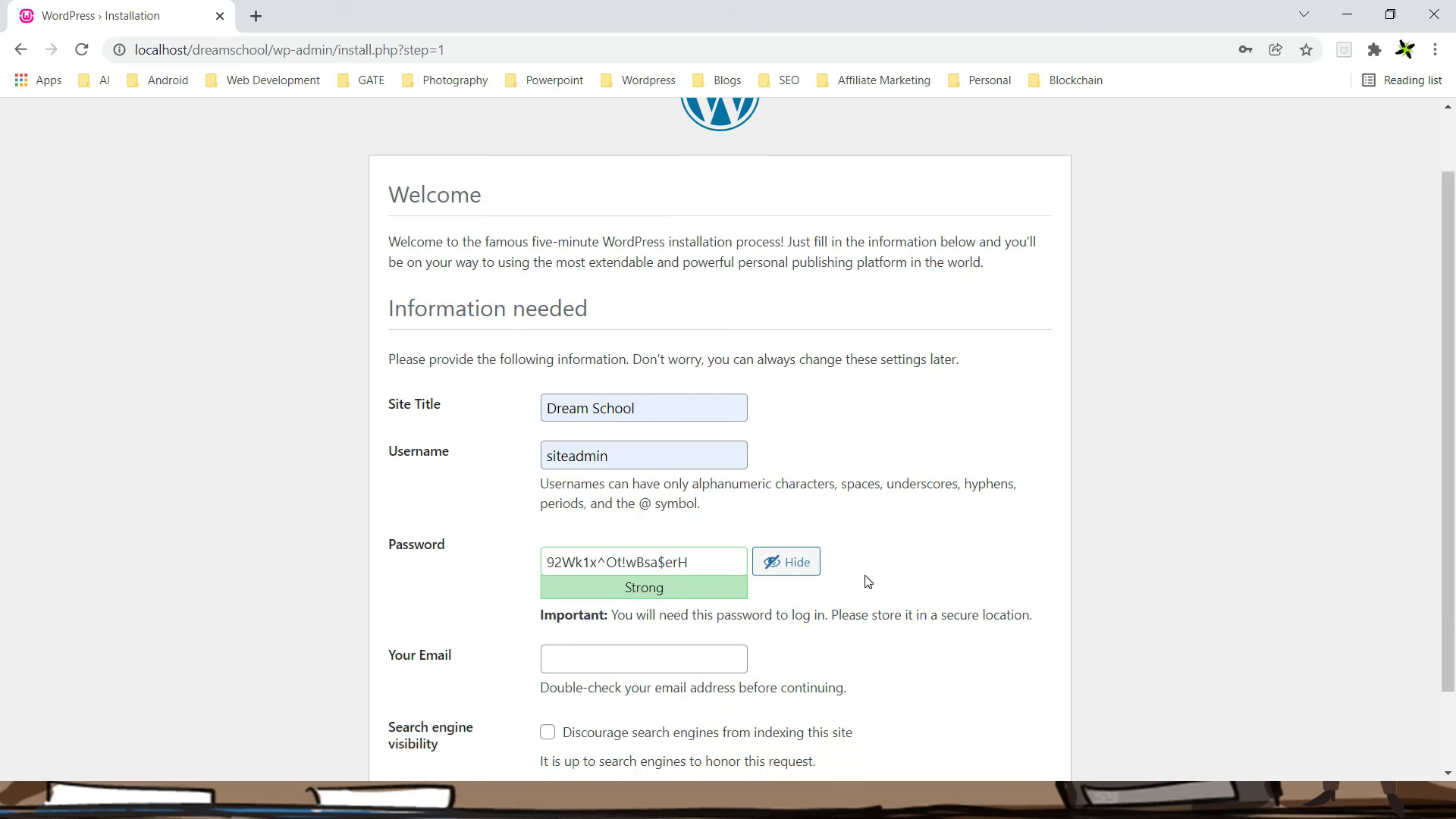
scroll(868, 582, "down", 2)
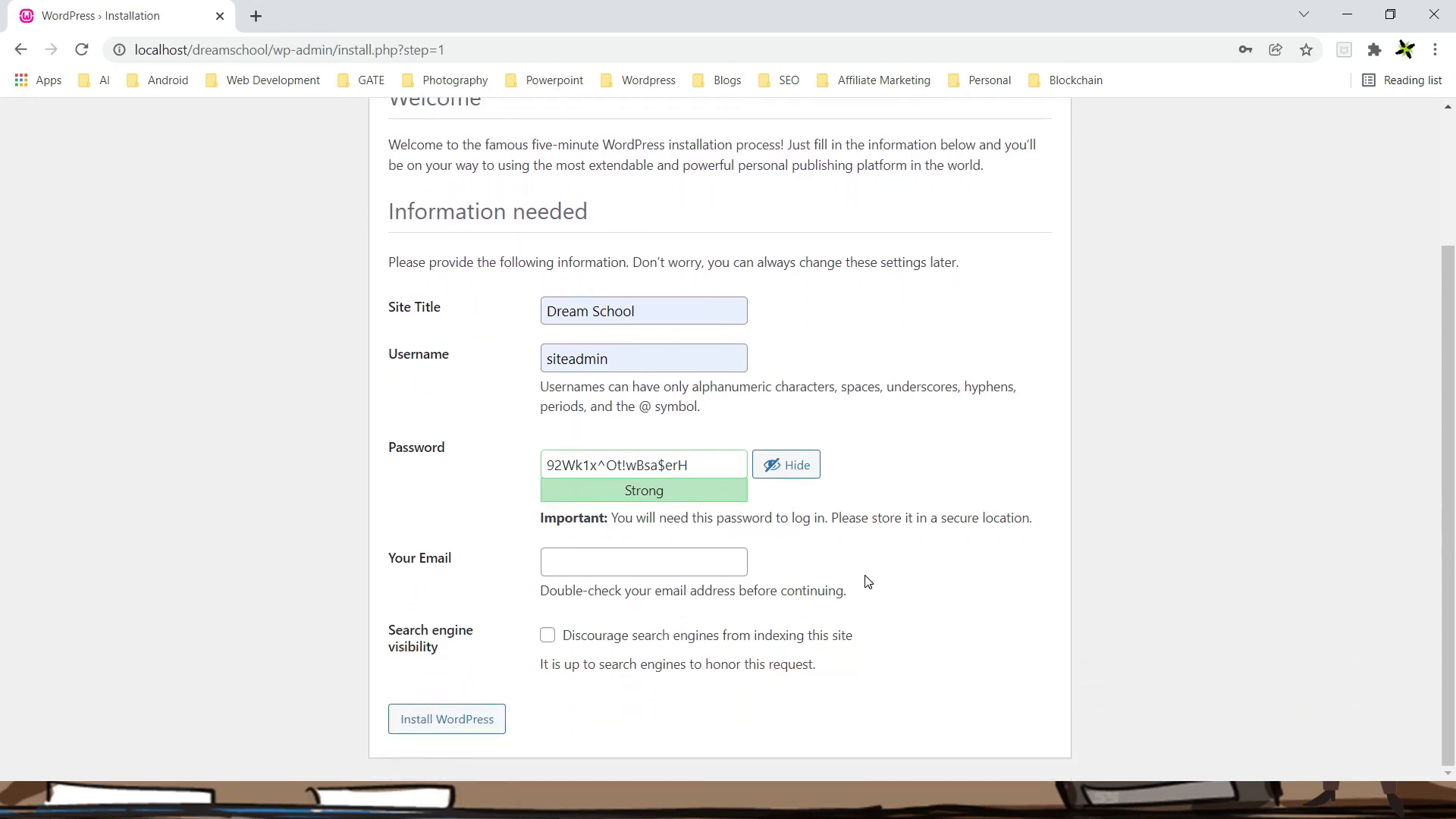
left_click(699, 468)
key("ctrl+a")
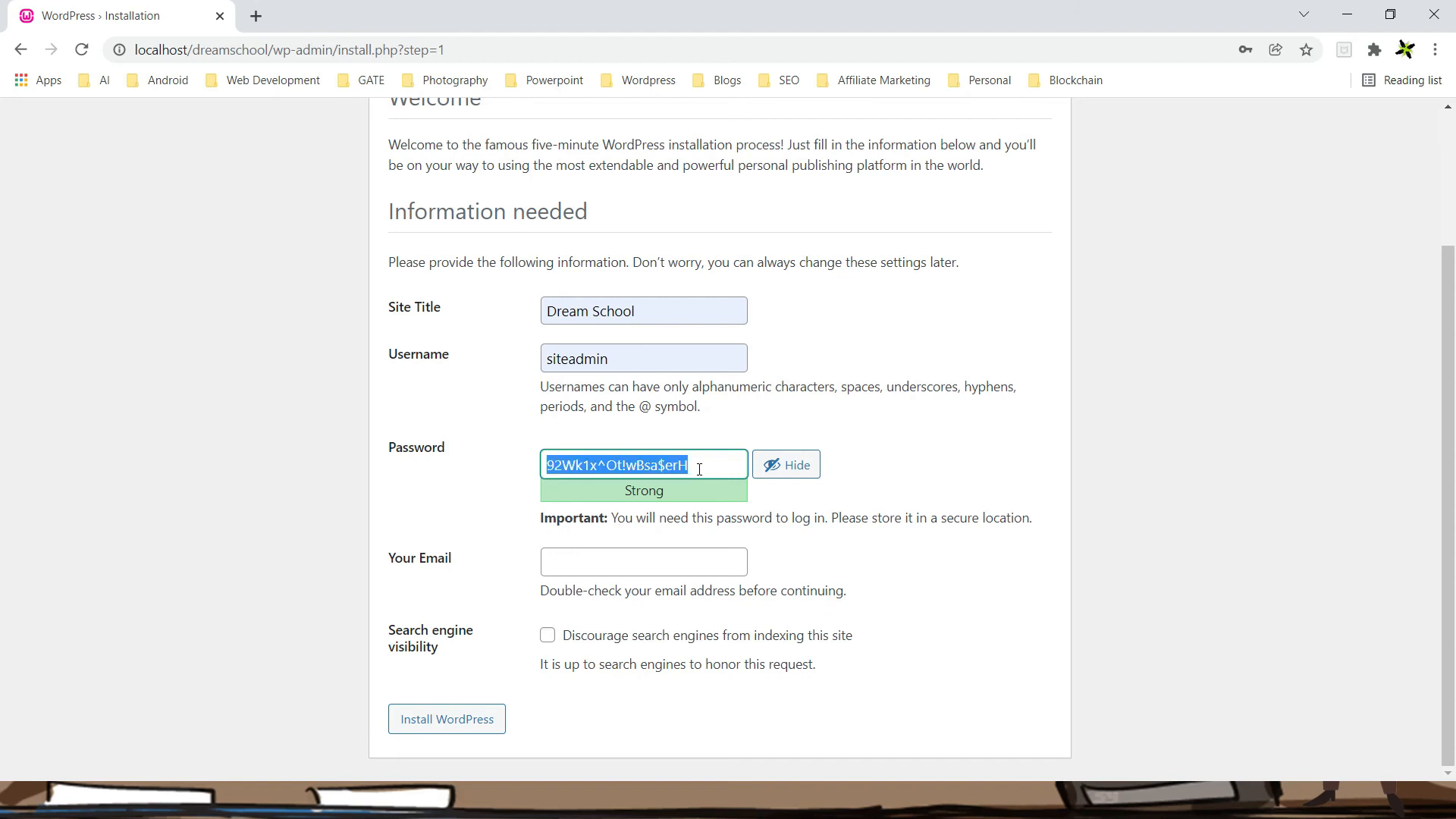
Replace the generated password with a custom one and confirm using a weak password
key("BackSpace")
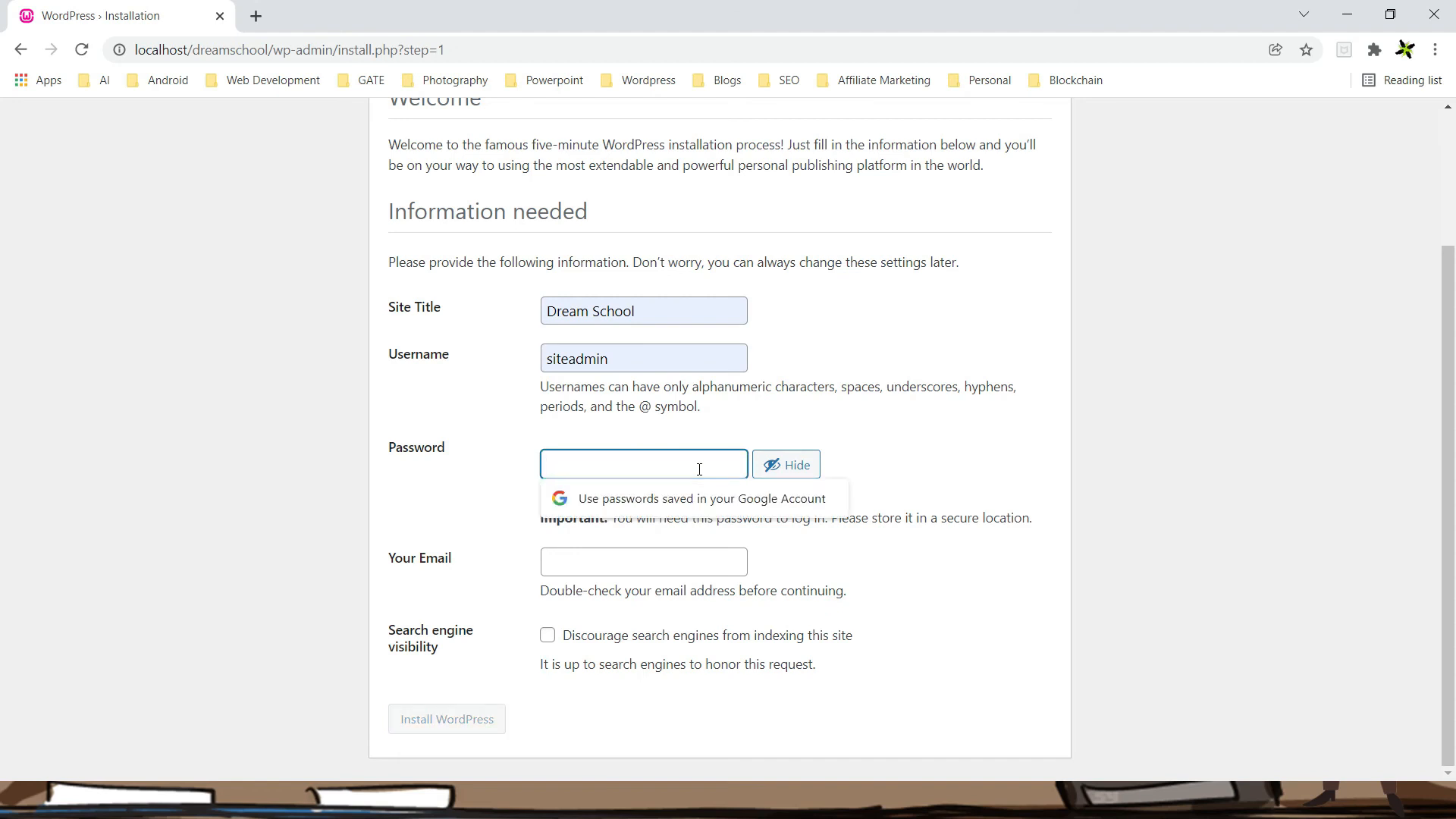
type("admin")
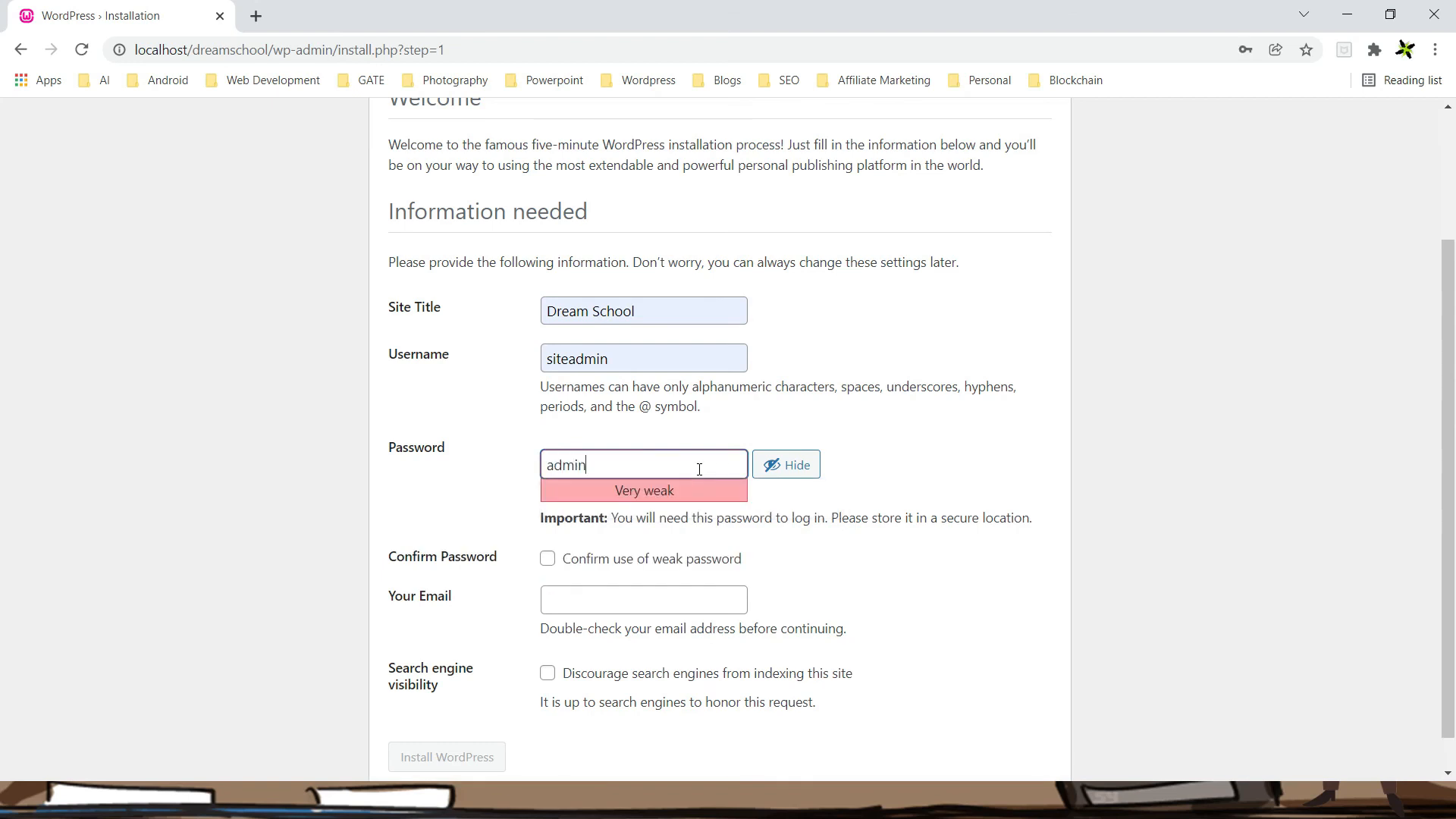
type("@123")
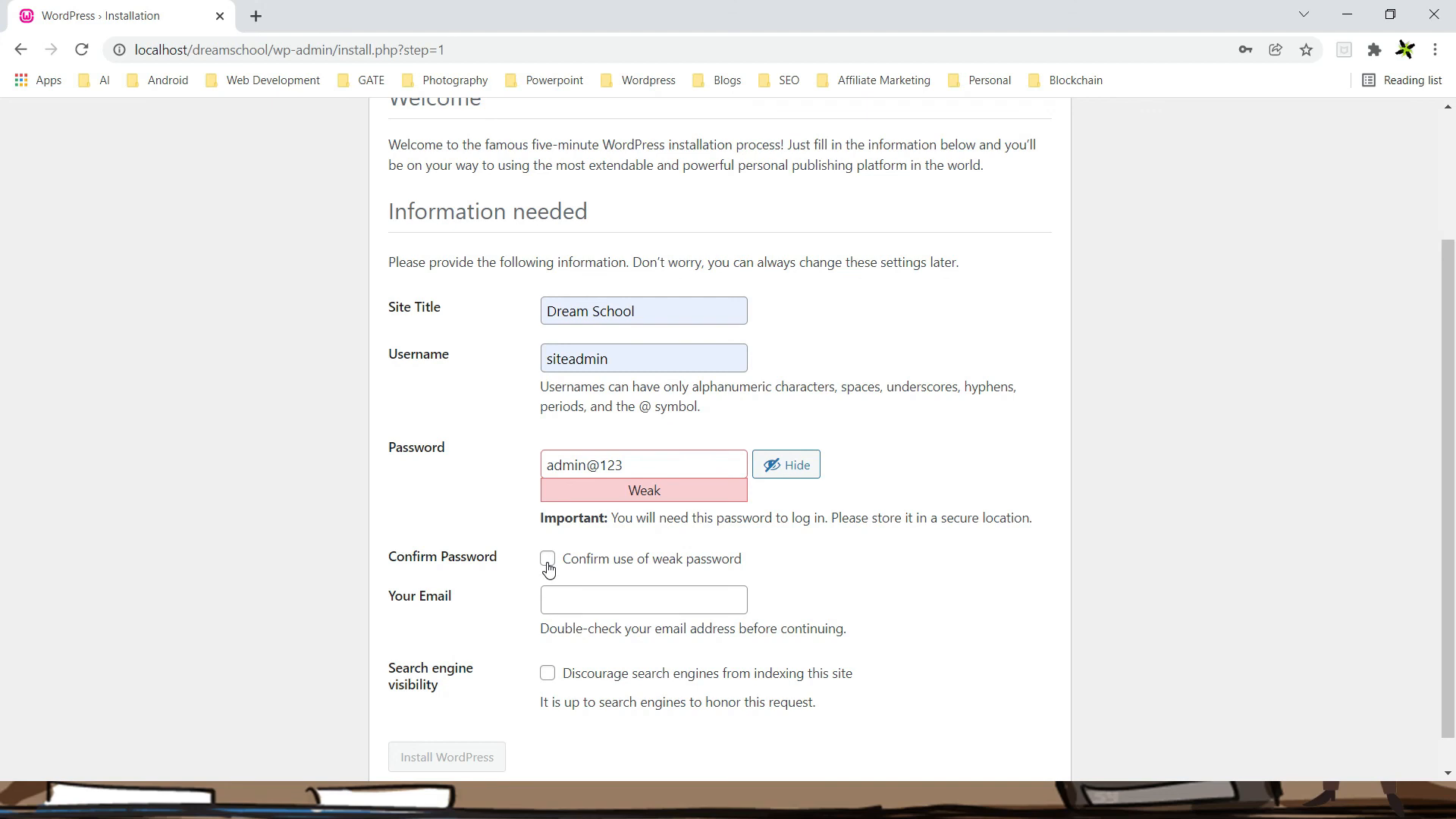
left_click(548, 565)
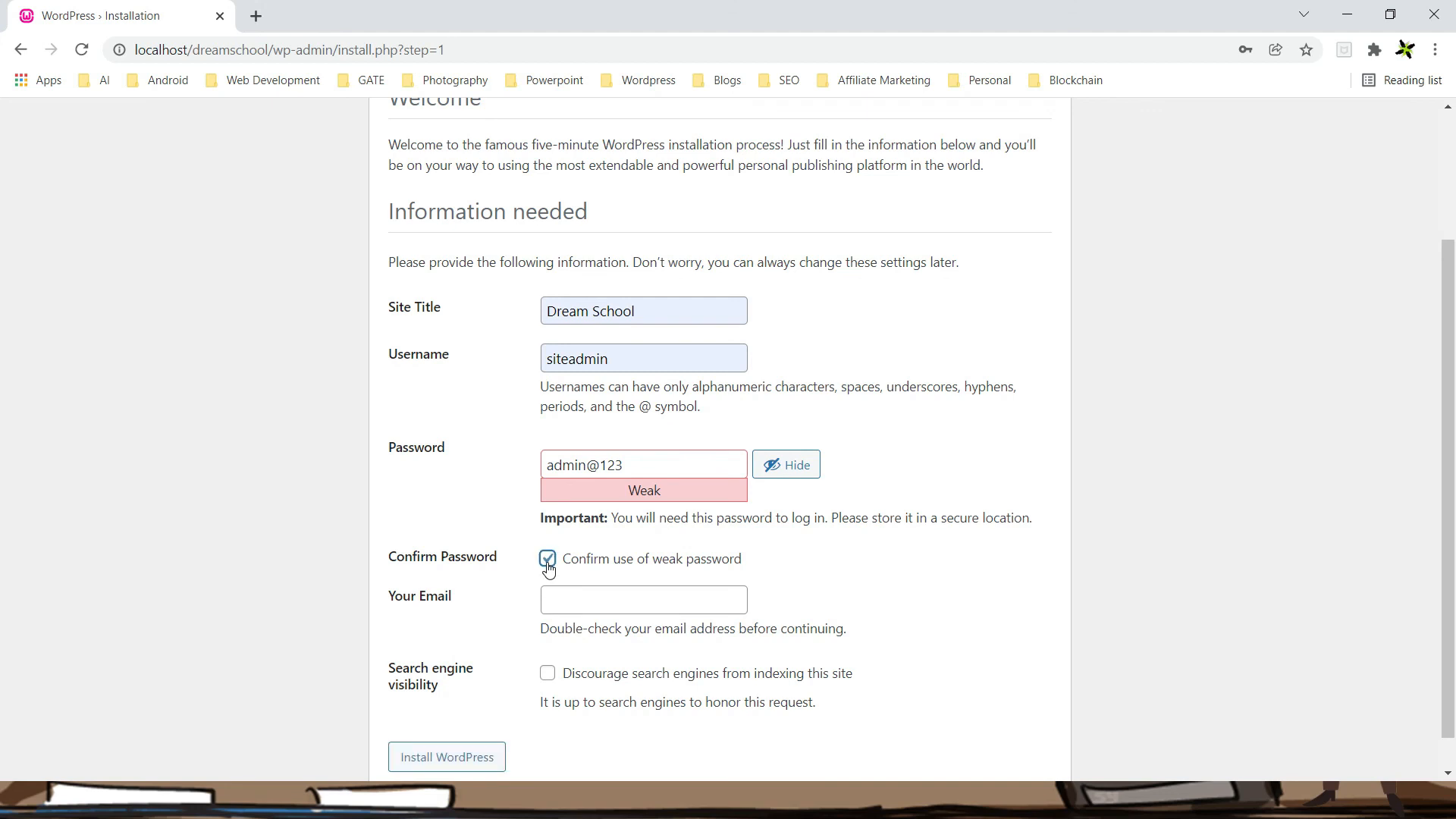
left_click(905, 559)
Fill in the admin e-mail from autofill and install WordPress
left_click(630, 603)
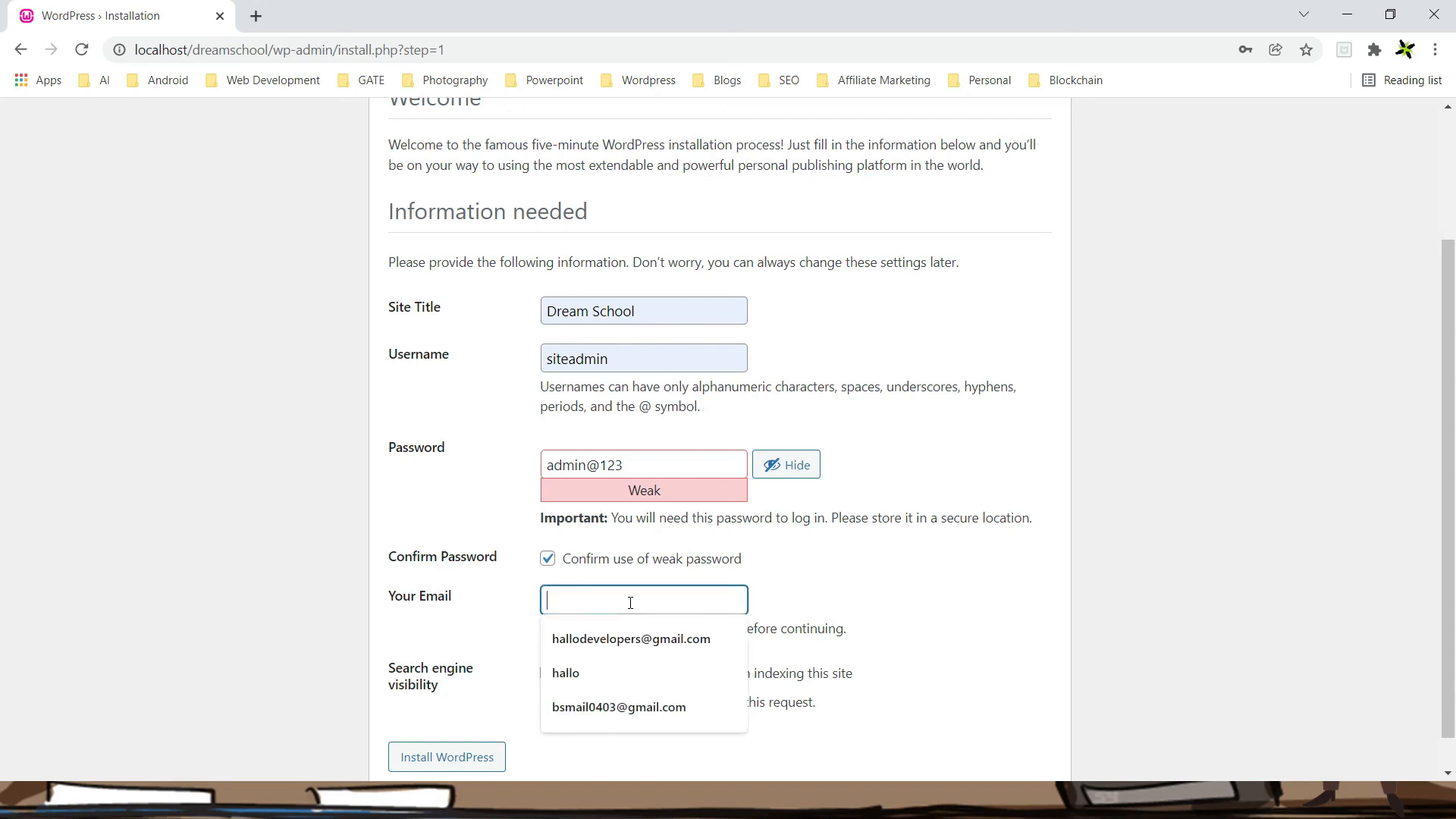
left_click(636, 639)
left_click(874, 651)
scroll(874, 651, "down", 1)
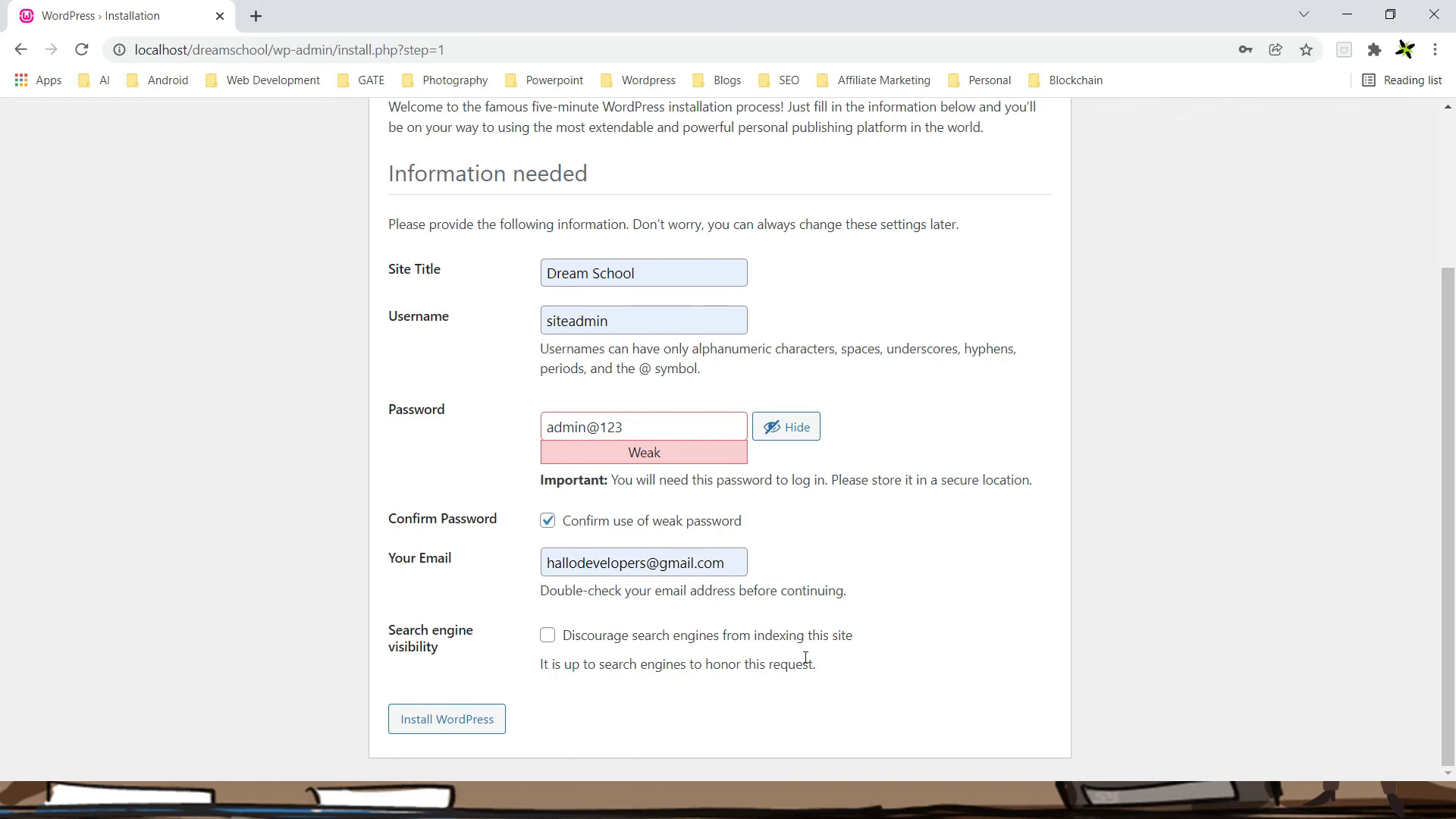
left_click(454, 722)
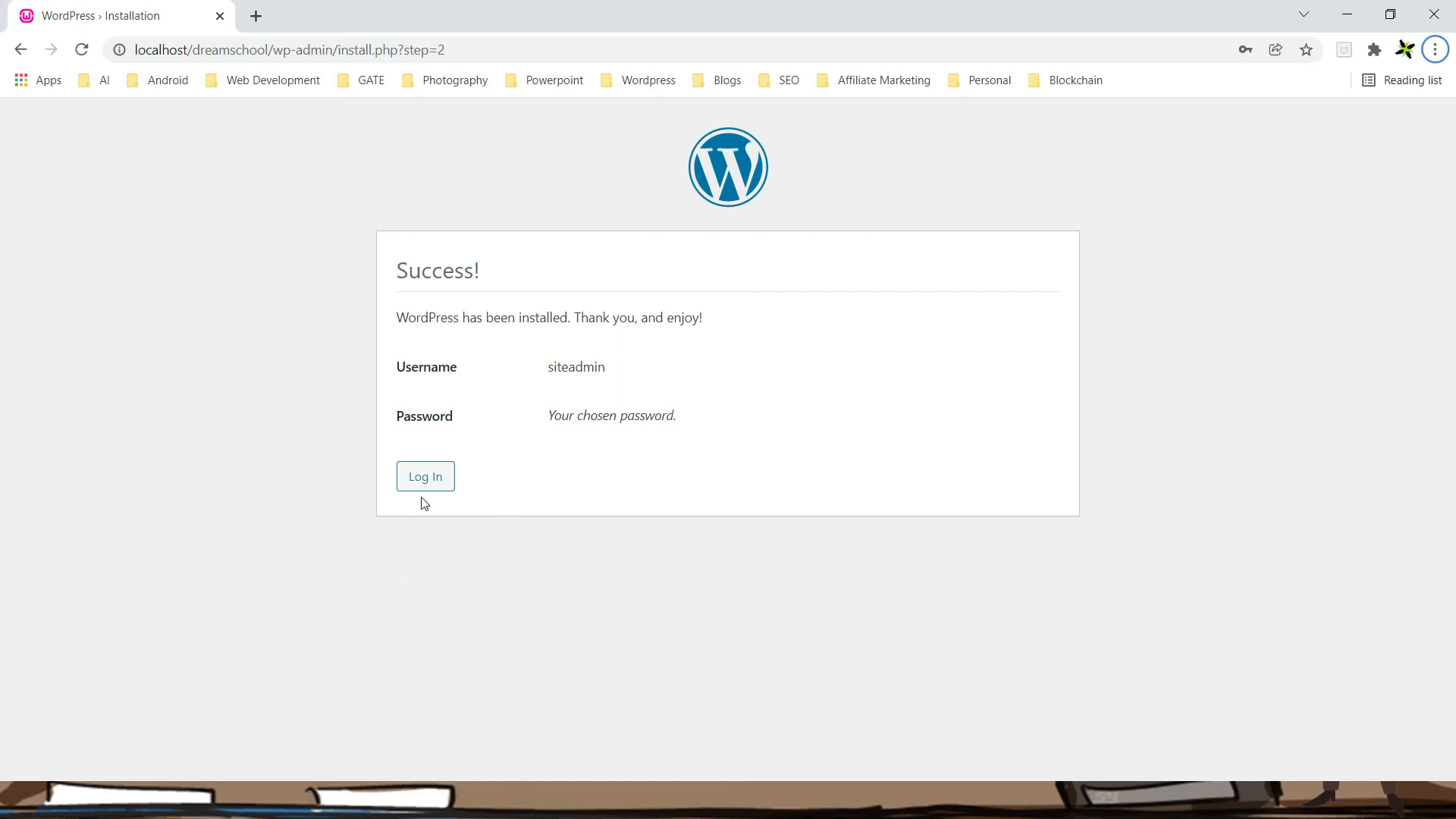
Log in as the new admin, then open the Dream School front page with Visit Site
left_click(411, 480)
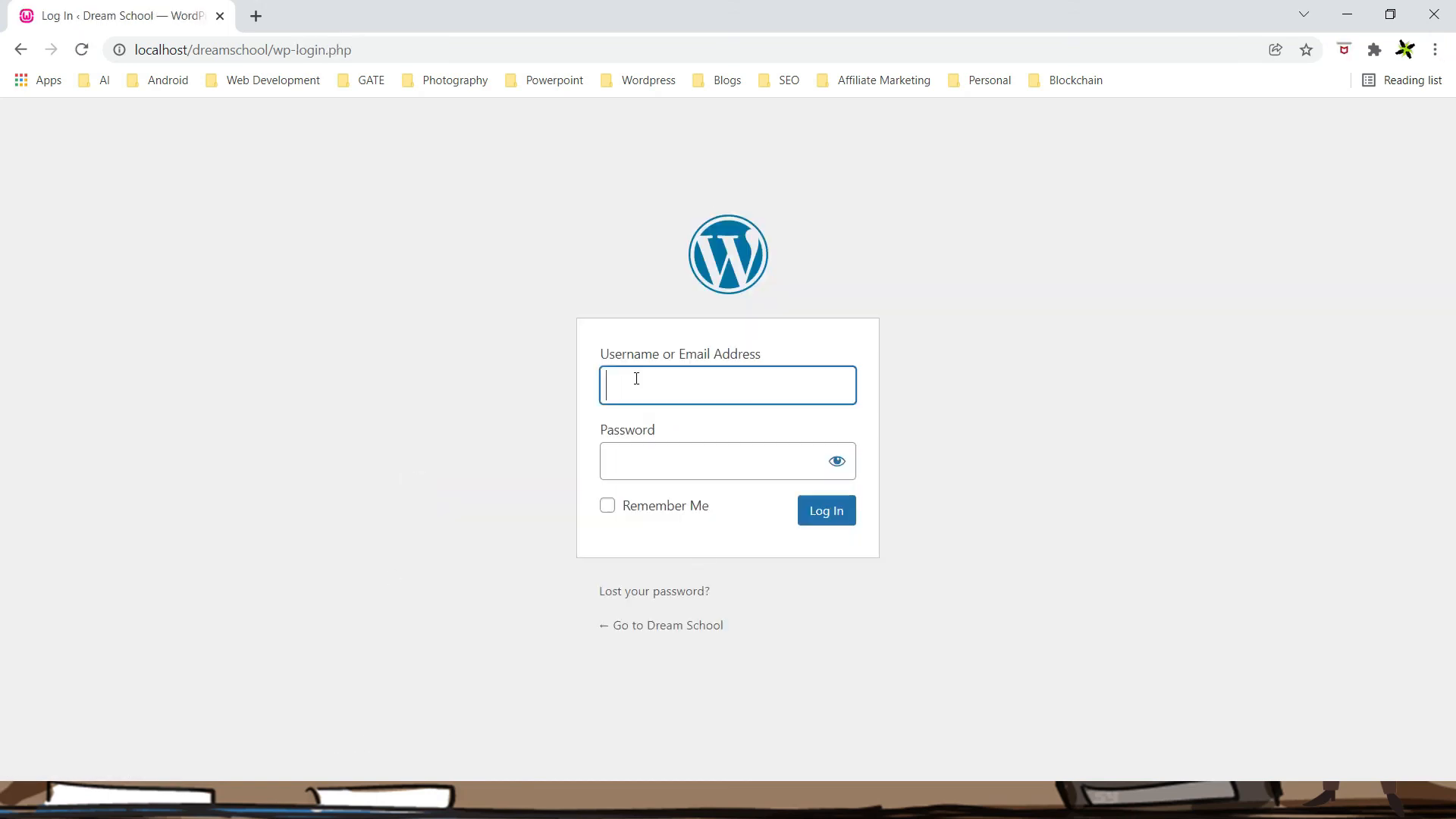
type("site")
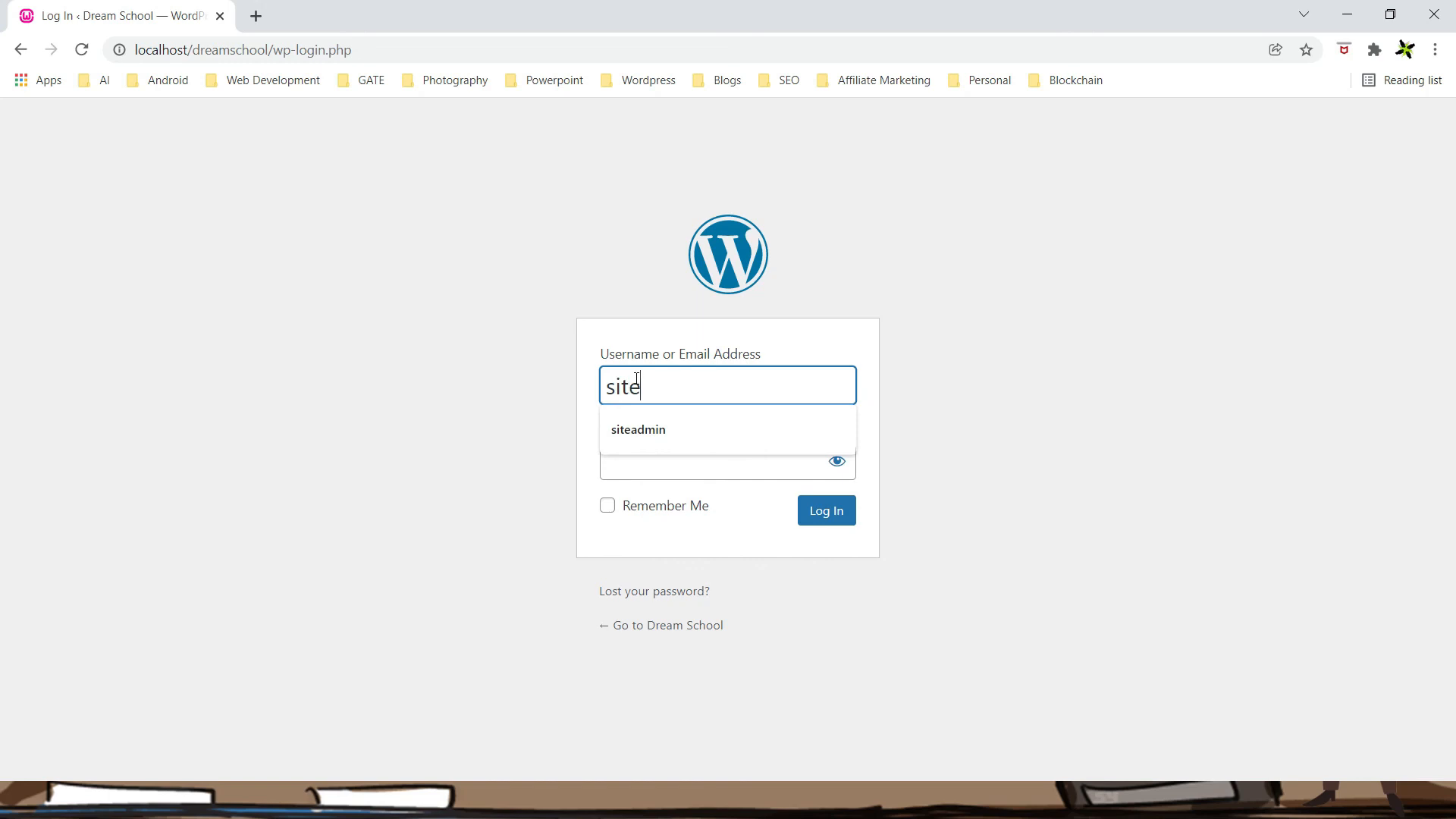
key("Down")
key("Tab")
type("admin")
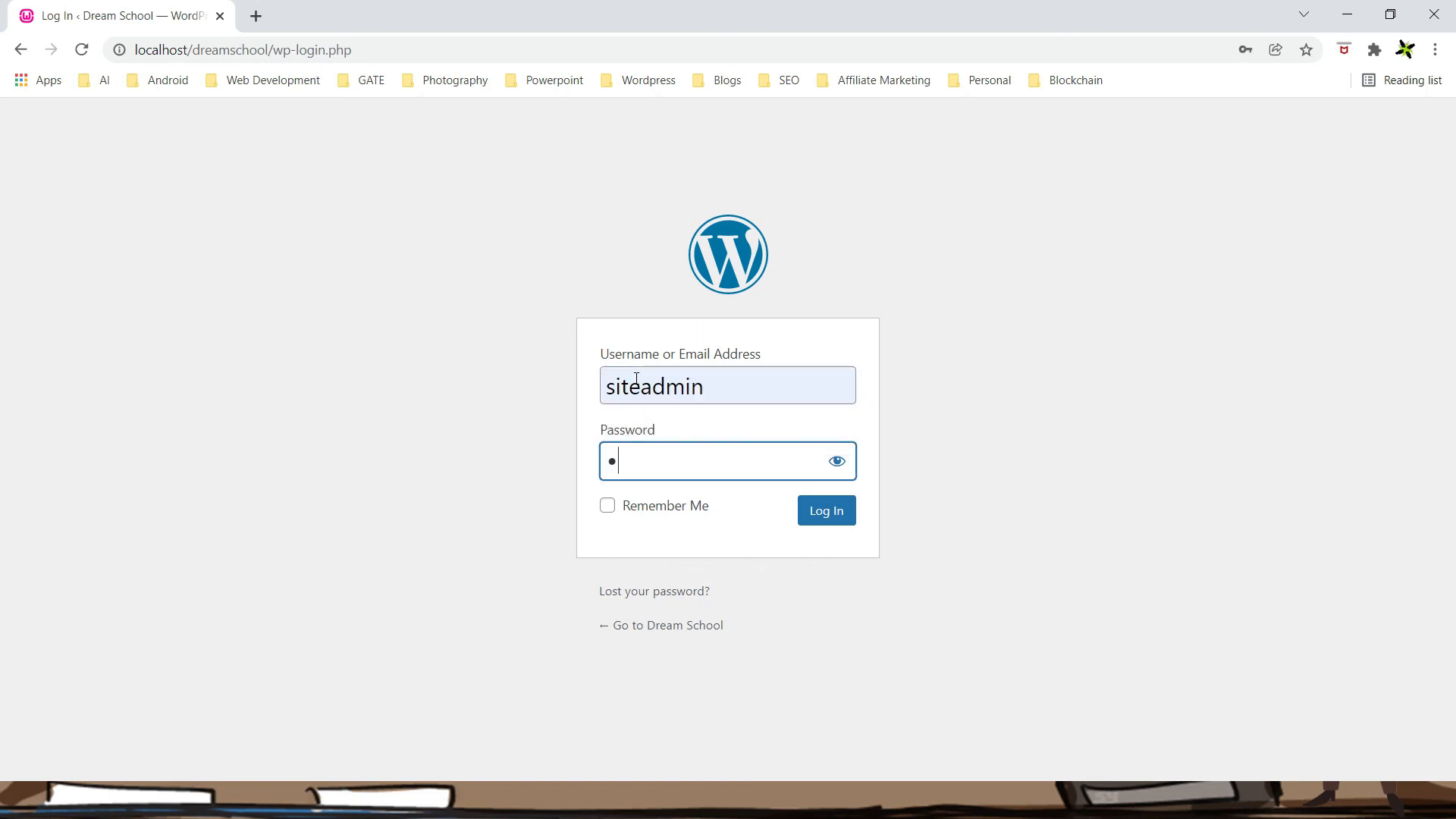
type("@123")
left_click(818, 512)
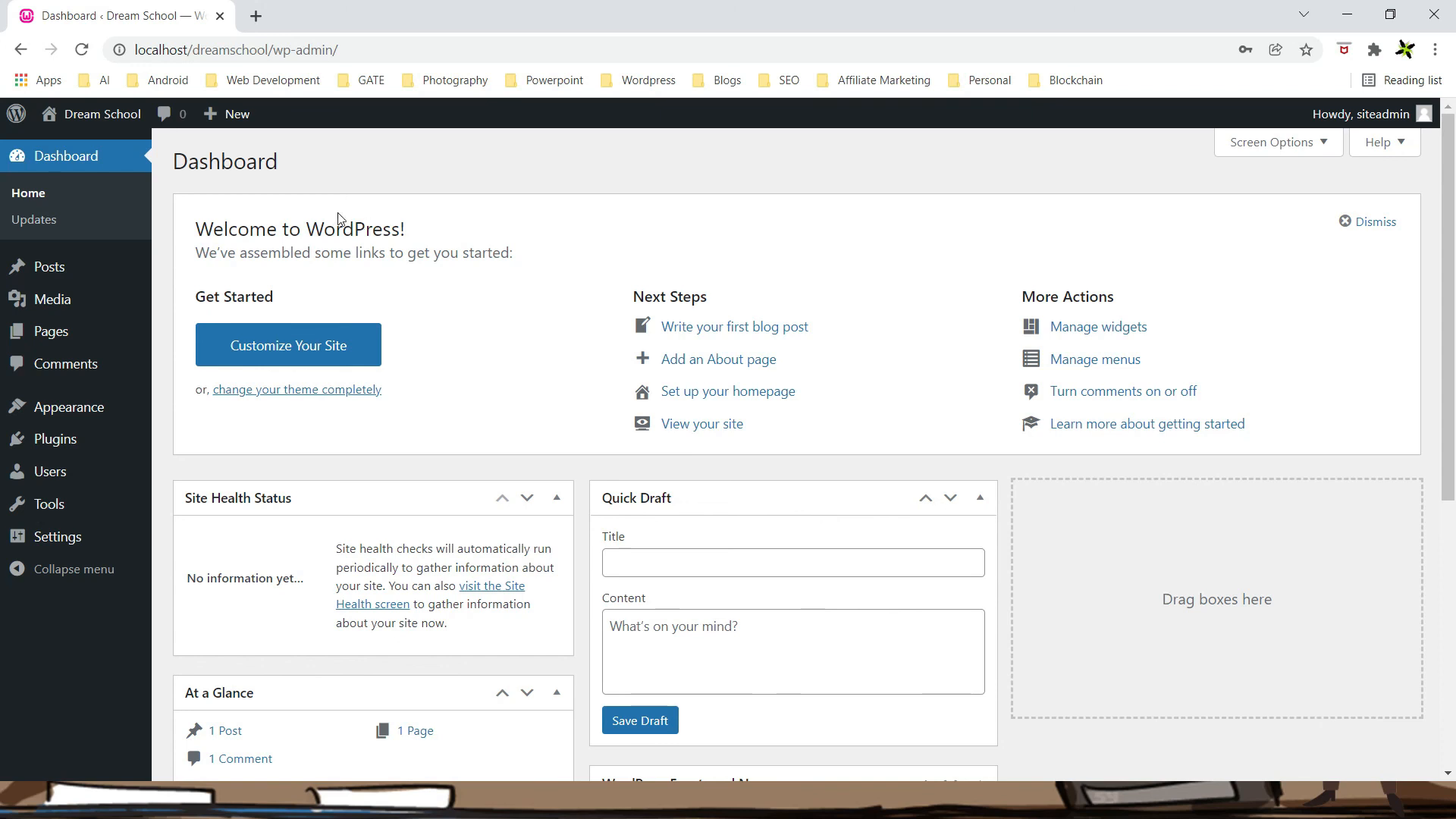
mouse_move(97, 121)
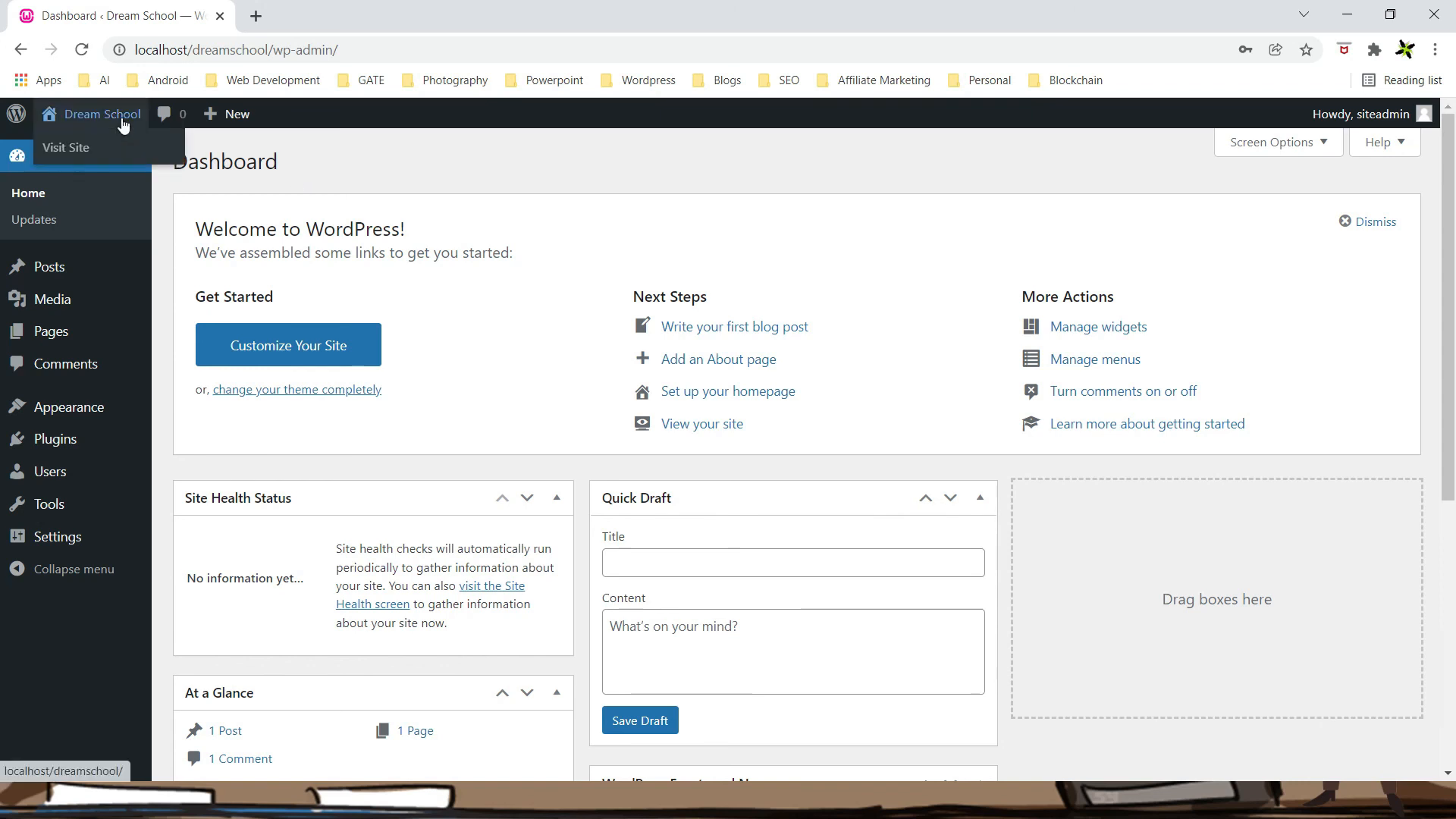
left_click(74, 149)
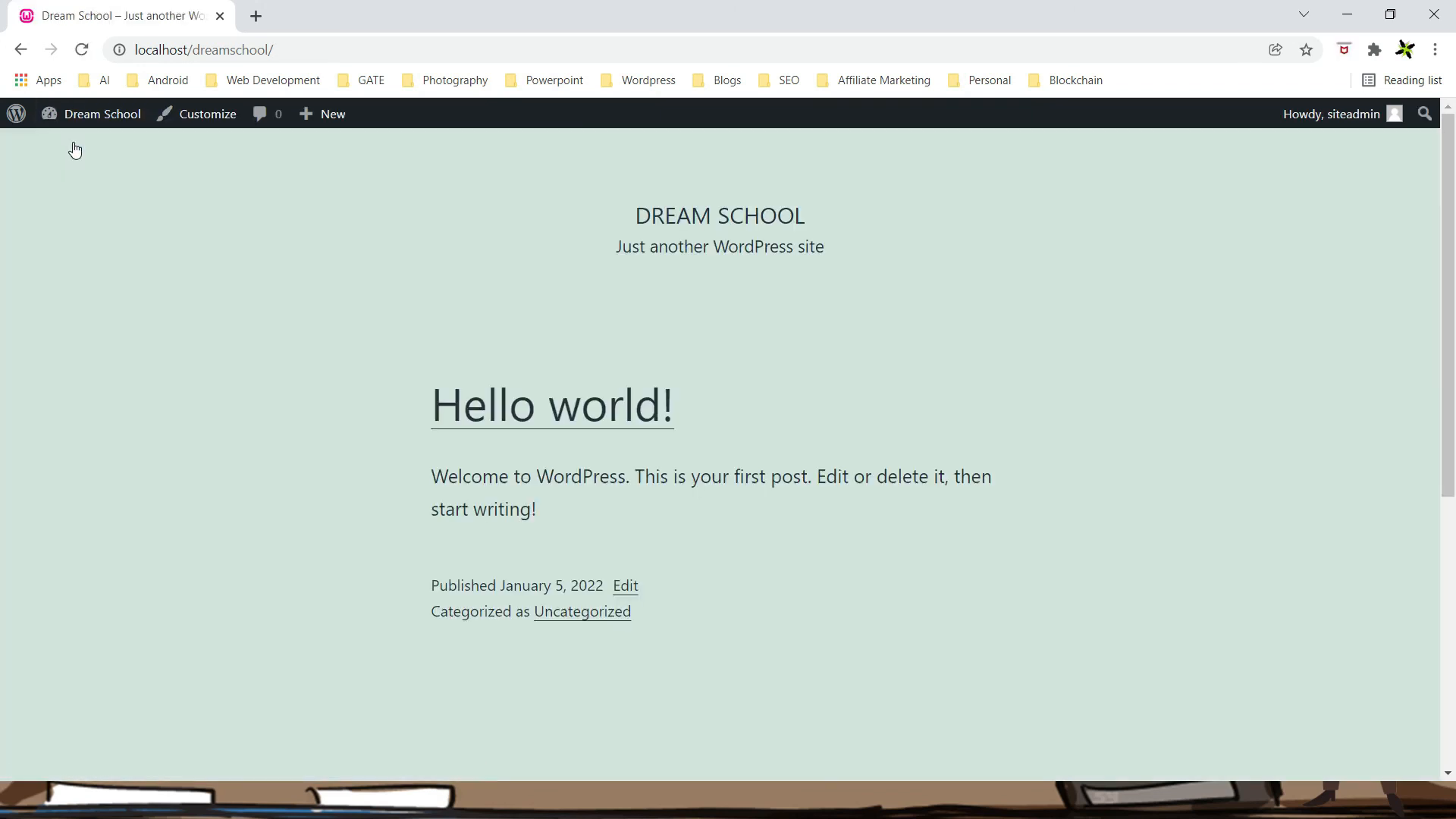